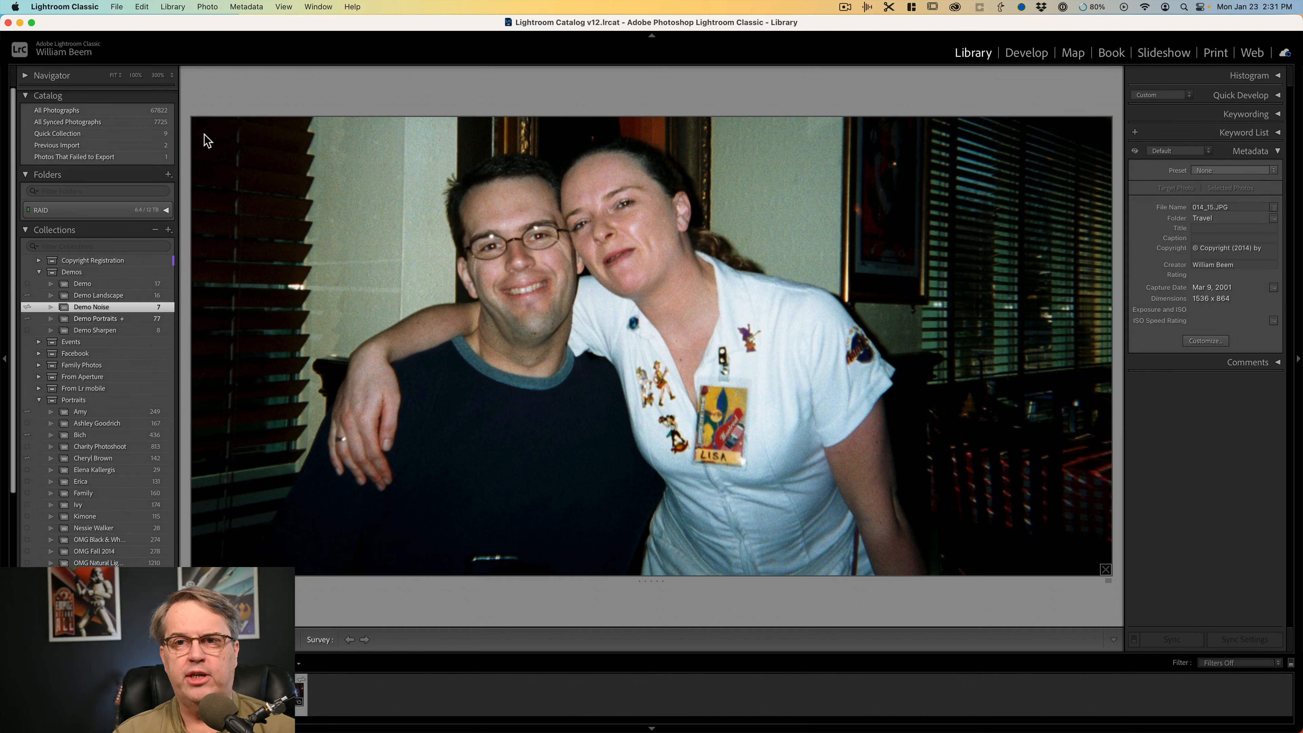
pyautogui.click(116, 8)
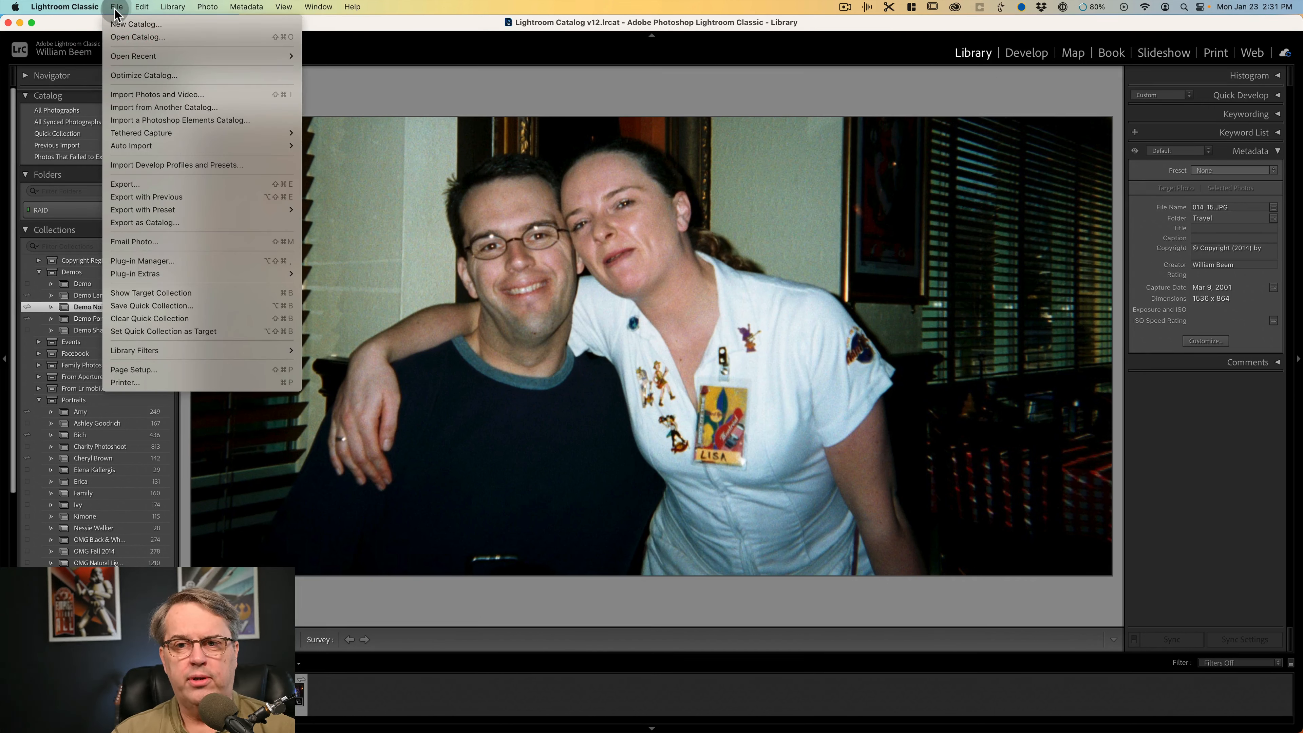
pyautogui.moveTo(156, 278)
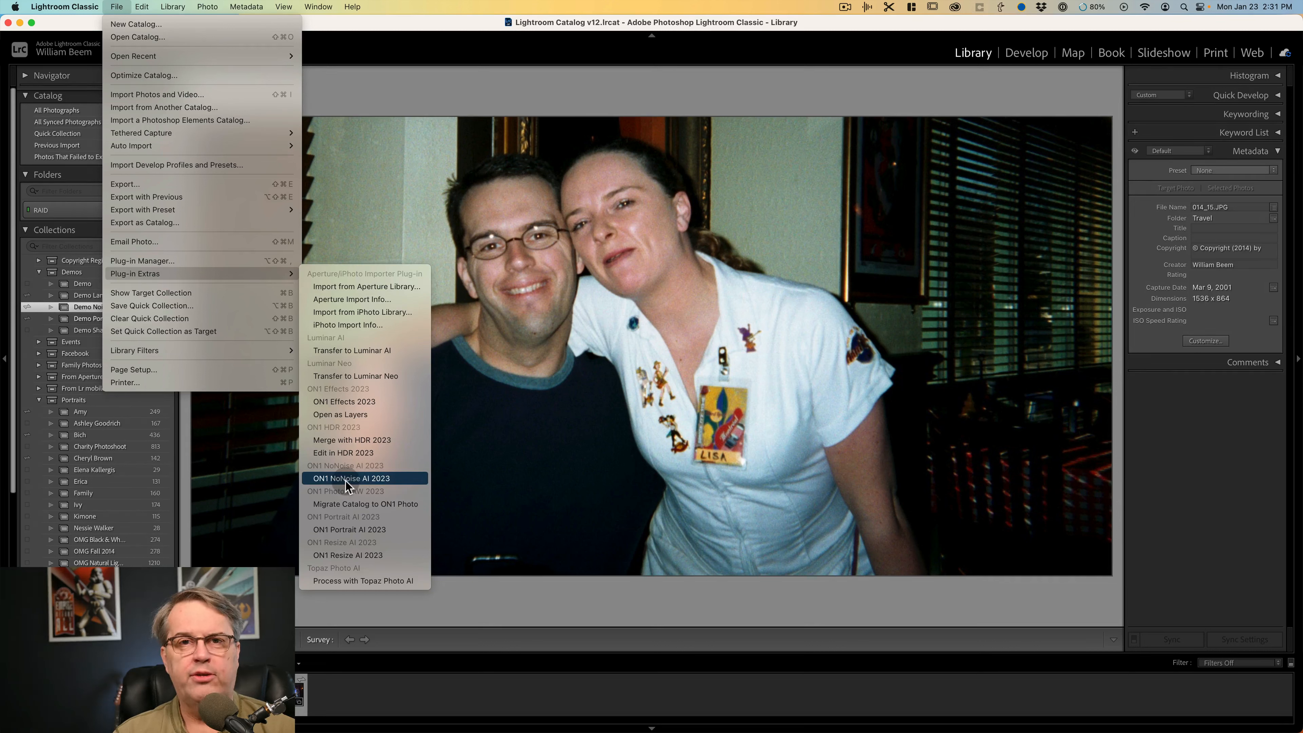
pyautogui.click(381, 90)
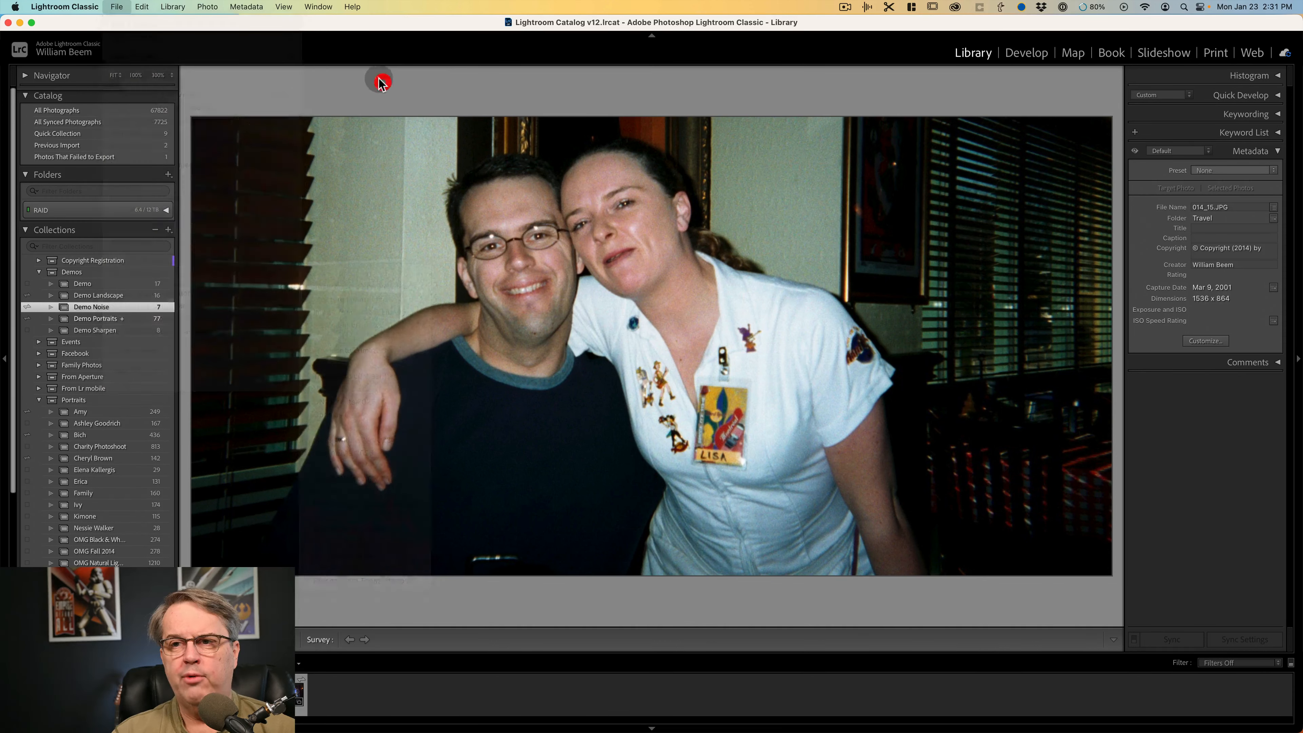
pyautogui.click(211, 7)
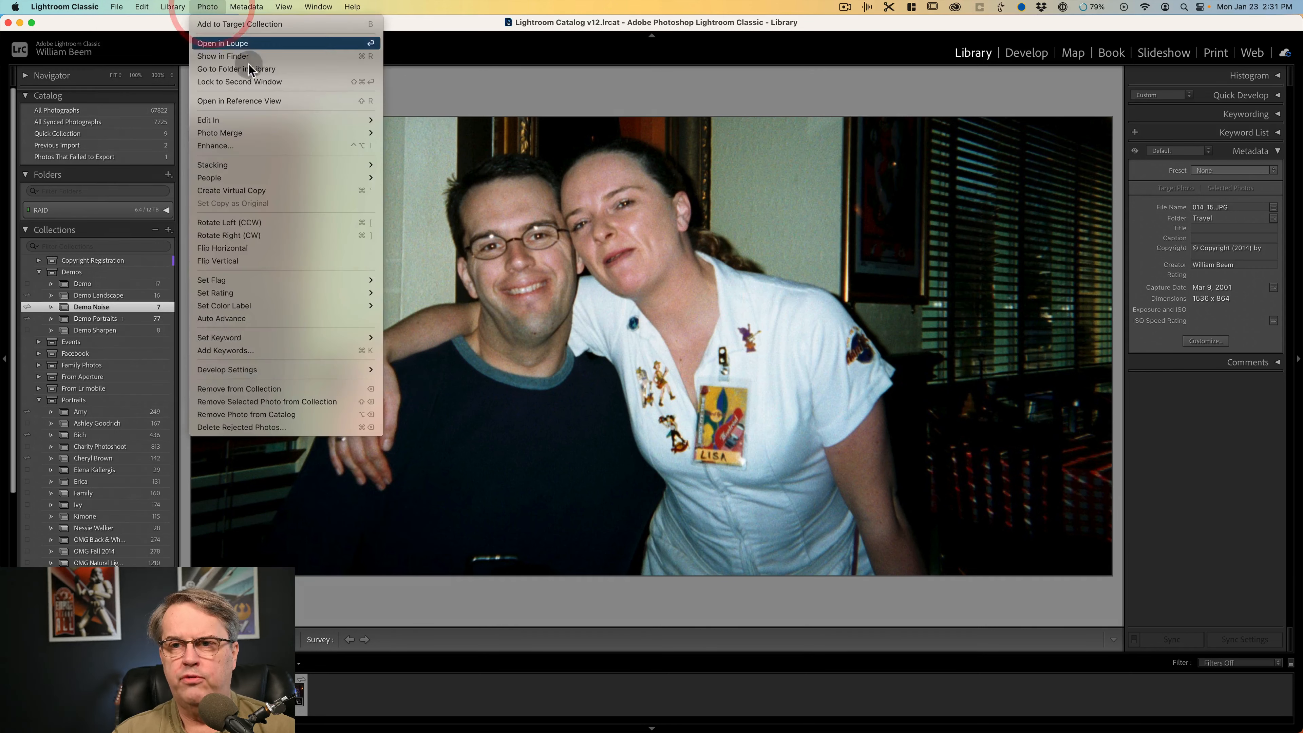
pyautogui.moveTo(288, 119)
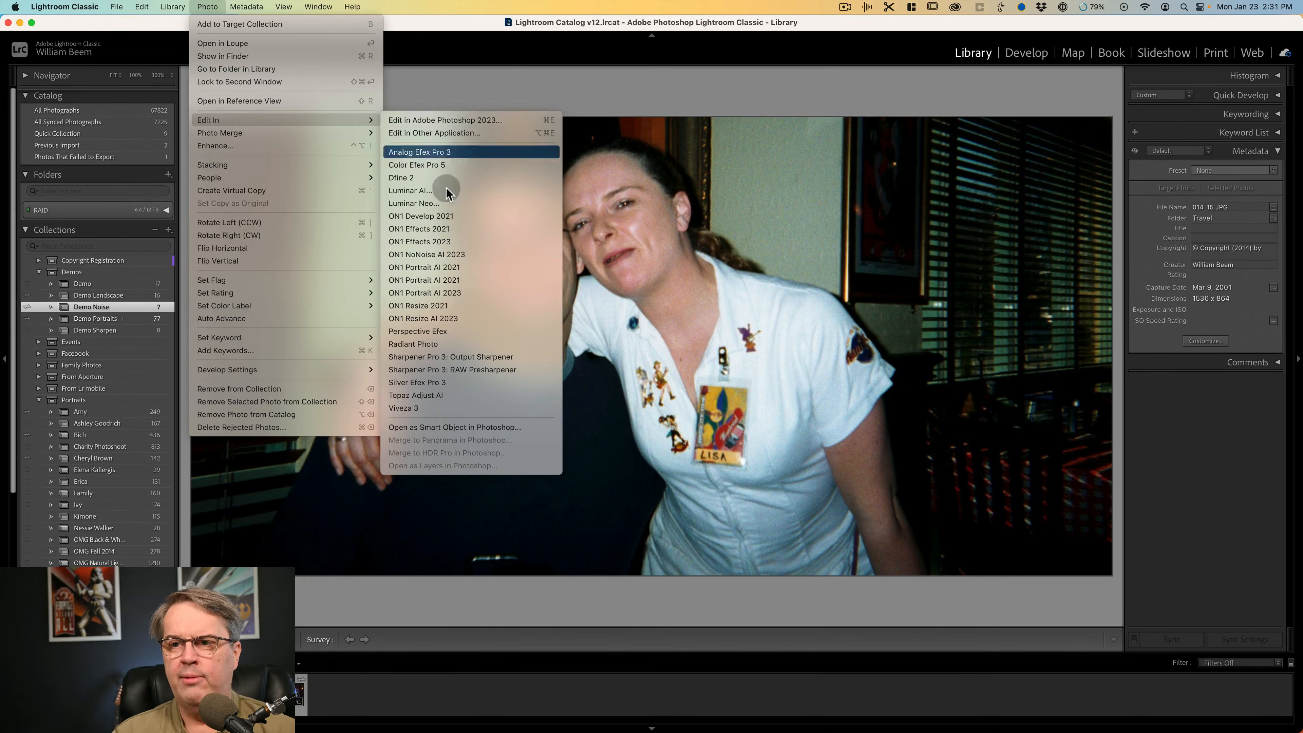
pyautogui.click(468, 78)
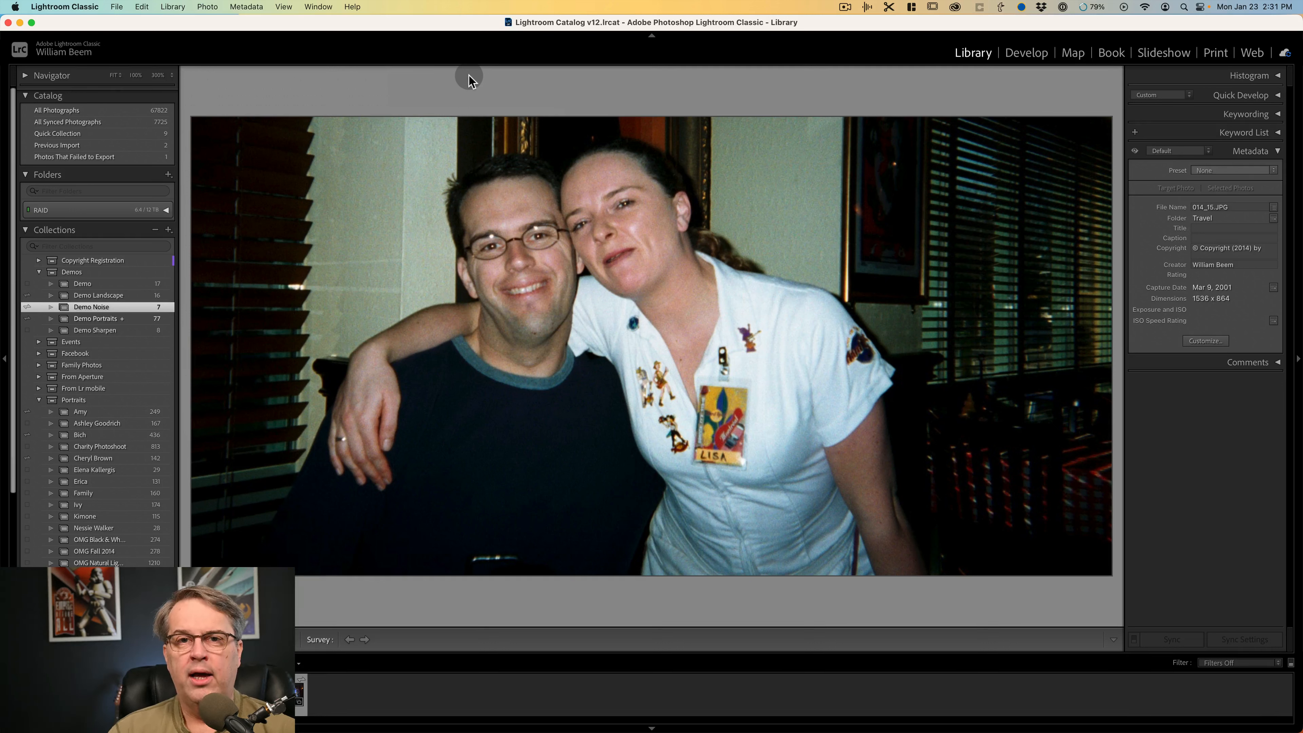
# - Send the photo to ON1 NoNoise AI 2023 as a 16-bit DNG copy with Lightroom settings, Adobe RGB (1998), 300 pixels/inch
pyautogui.click(117, 7)
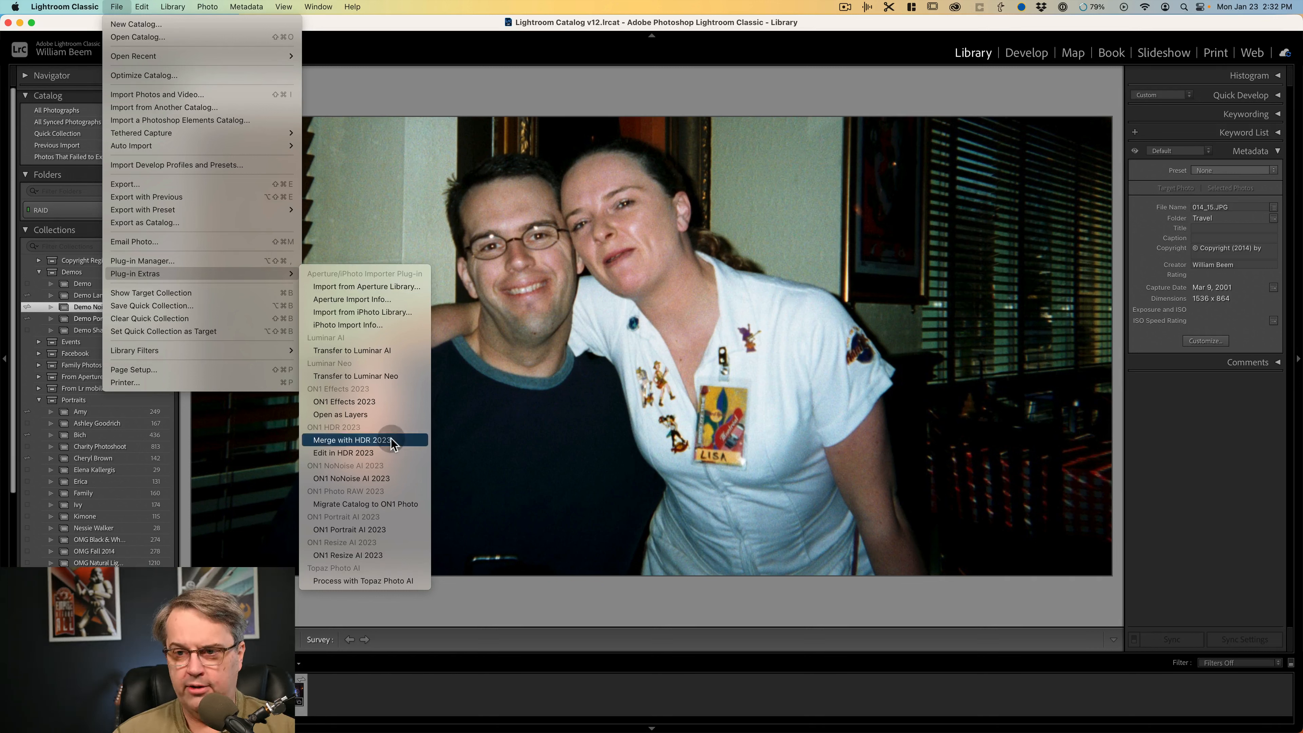
pyautogui.click(387, 480)
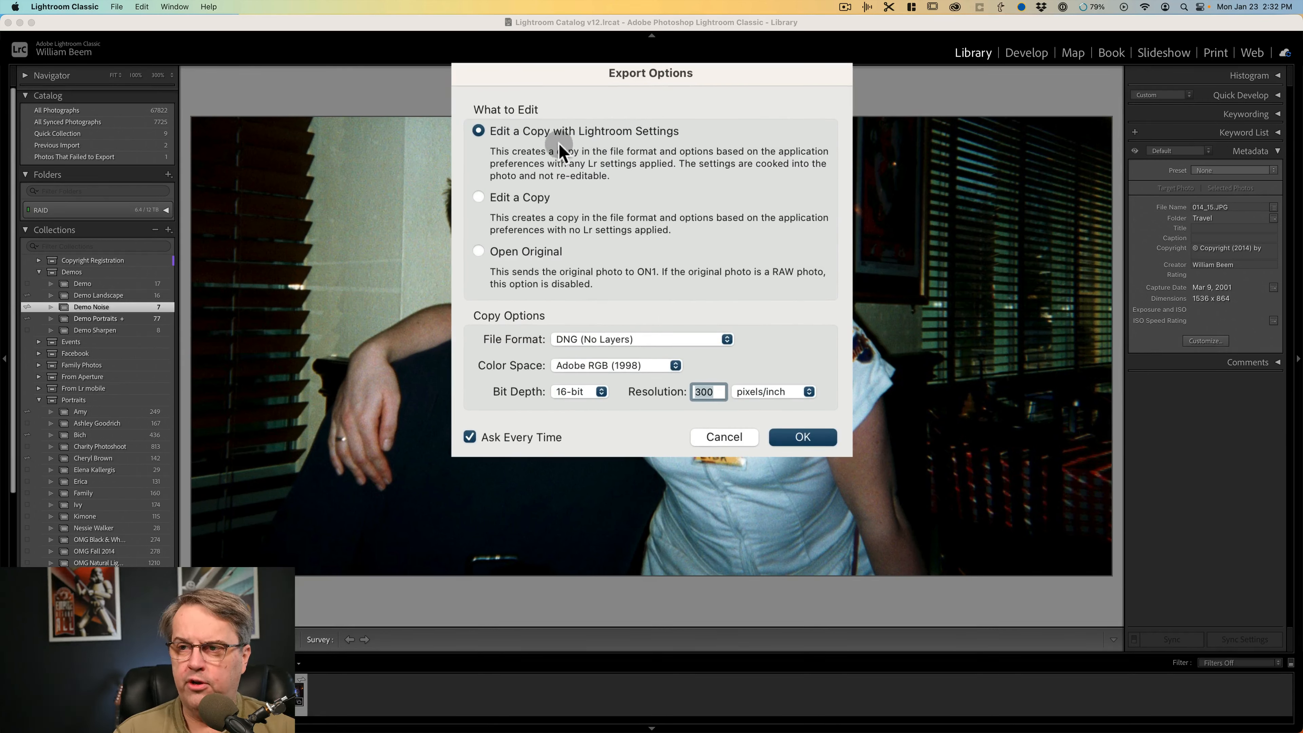
pyautogui.click(649, 136)
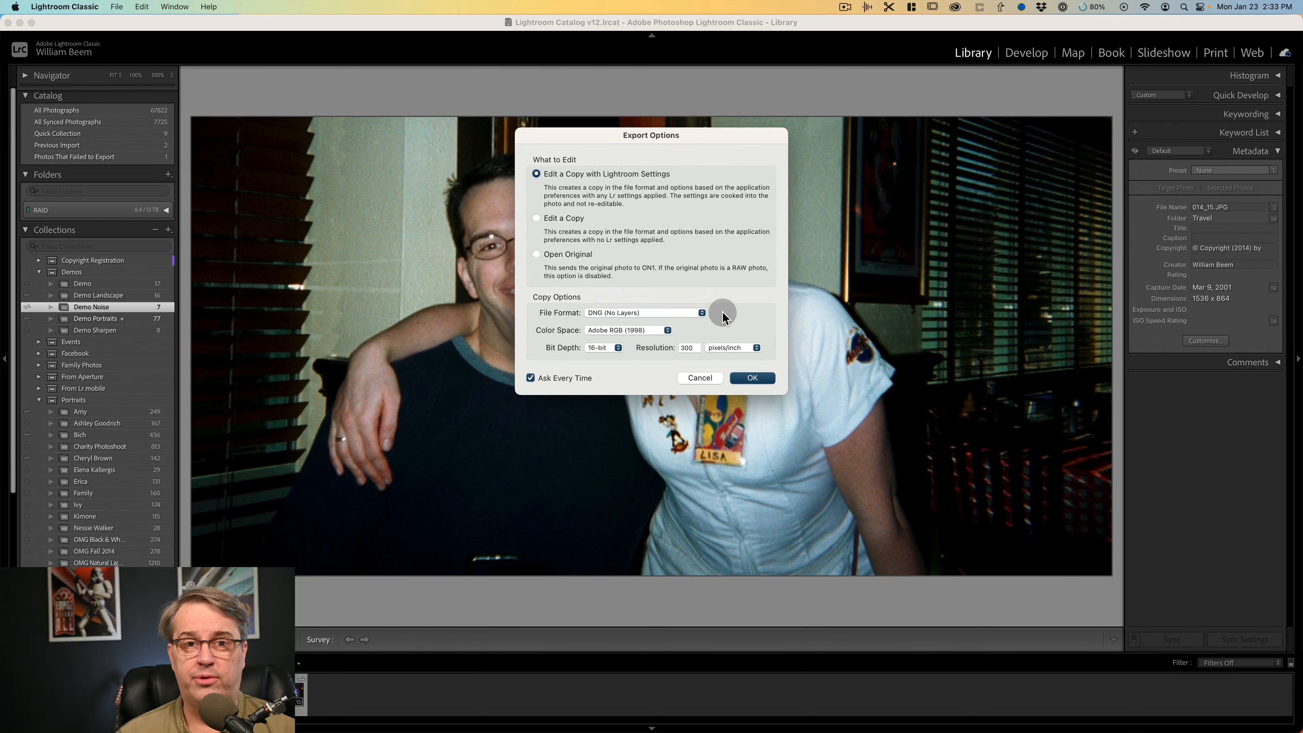
pyautogui.click(752, 379)
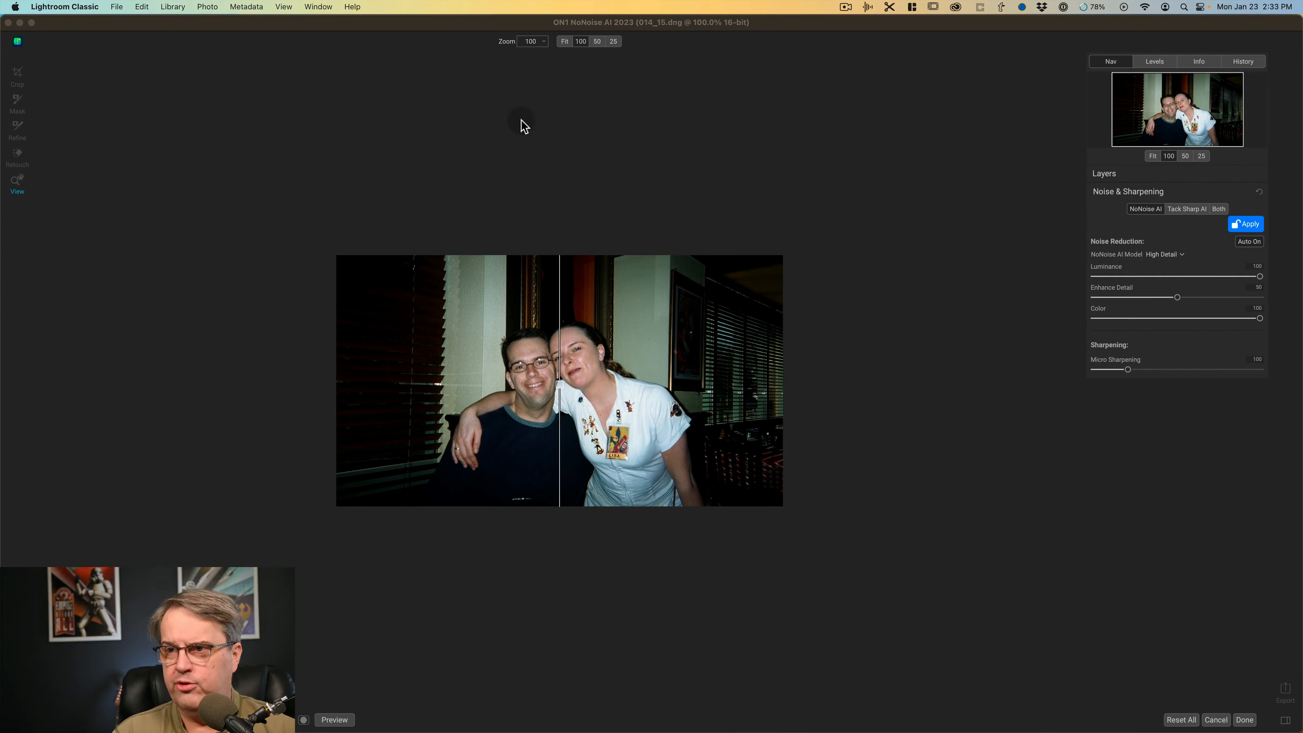
# - Zoom the photo to 225% and sweep the before/after divider across it to compare the noise reduction
pyautogui.click(543, 43)
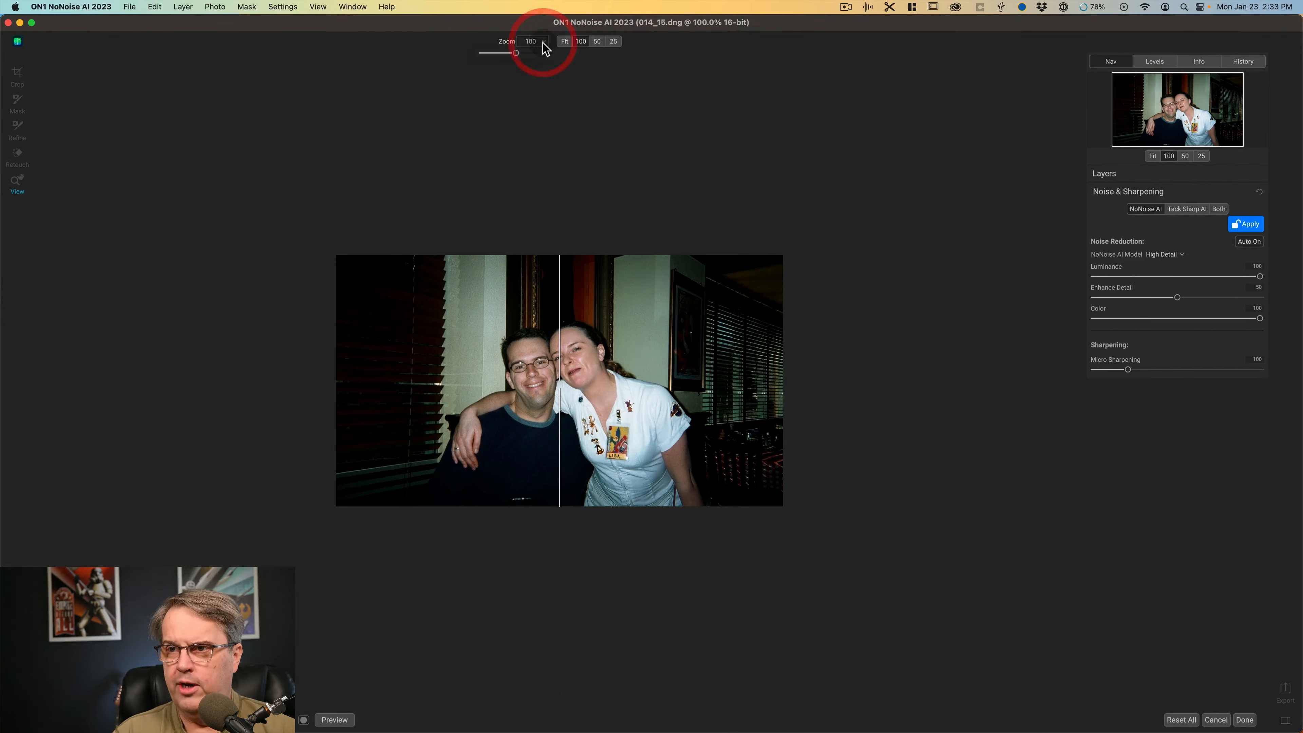
pyautogui.moveTo(517, 52); pyautogui.dragTo(528, 51)
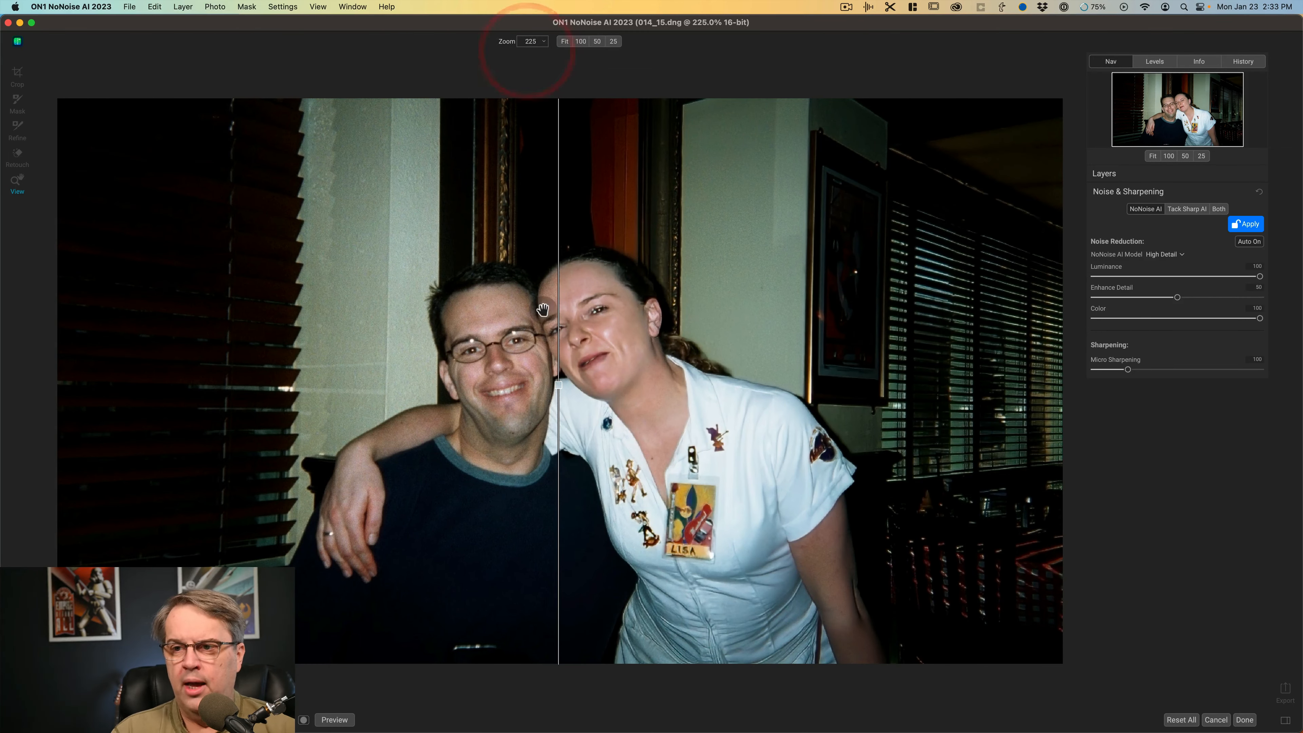
pyautogui.moveTo(557, 382); pyautogui.dragTo(1068, 387)
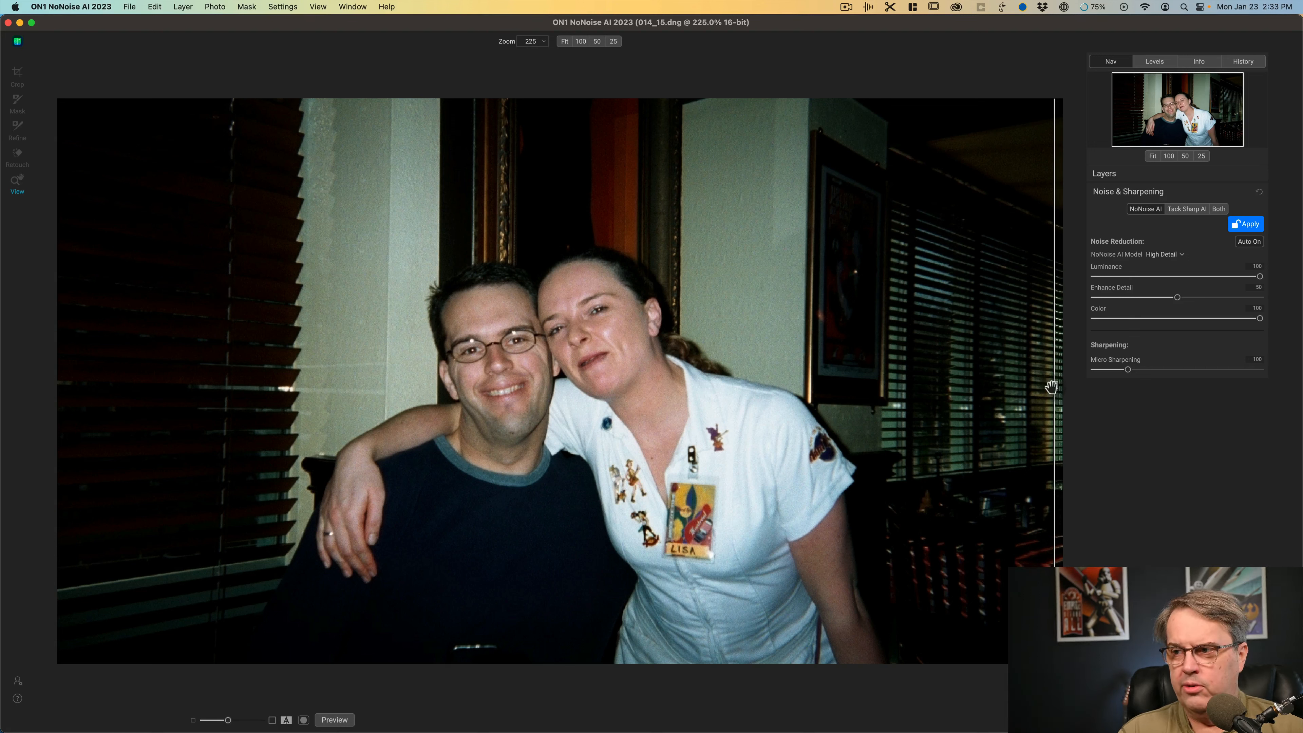
pyautogui.moveTo(1050, 386); pyautogui.dragTo(542, 385)
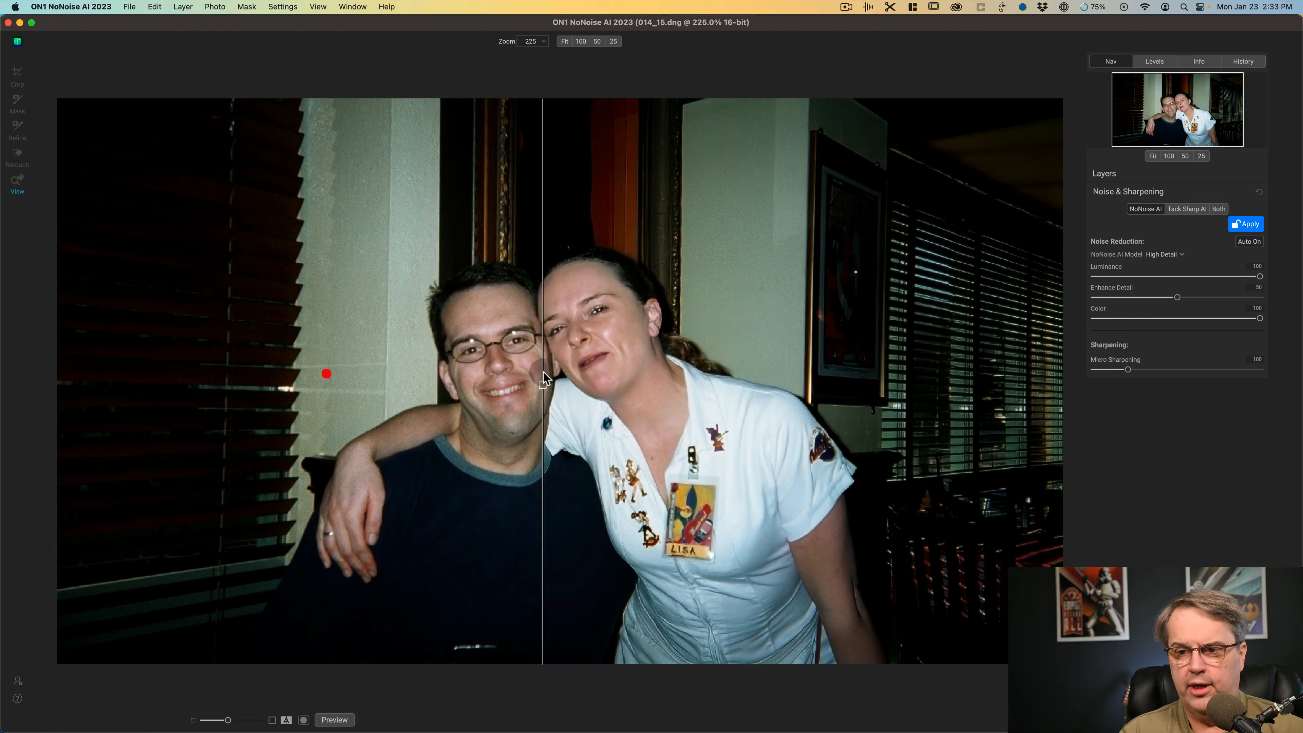
# - Hide the split comparison, toggle the whole-image preview off and on, and restore the split comparison
pyautogui.click(286, 720)
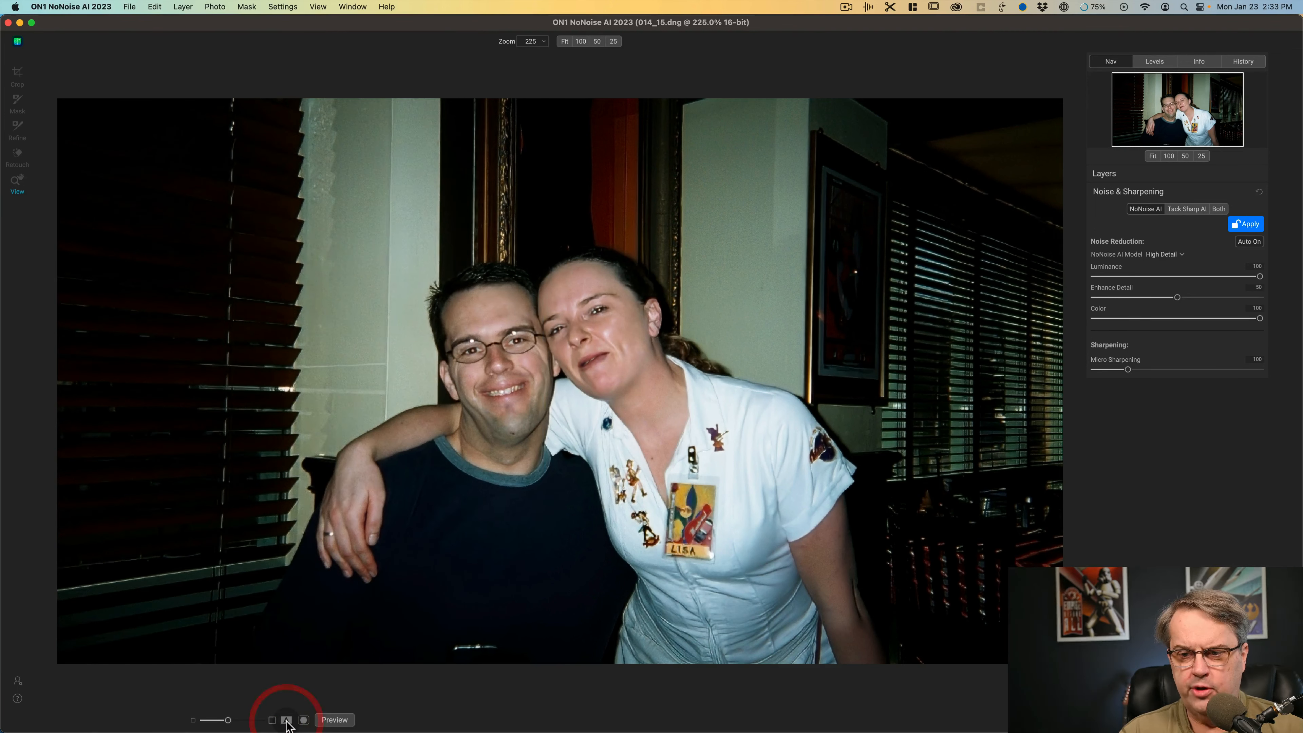
pyautogui.click(343, 721)
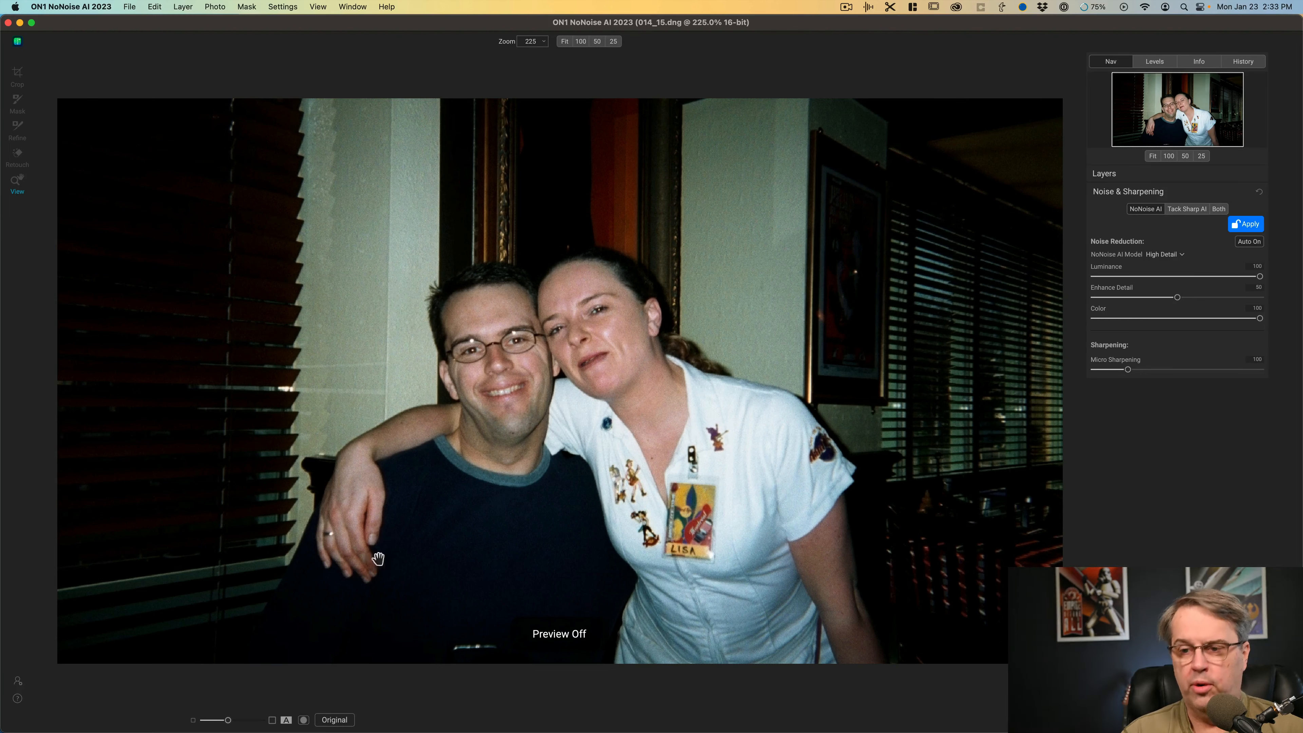
pyautogui.click(341, 720)
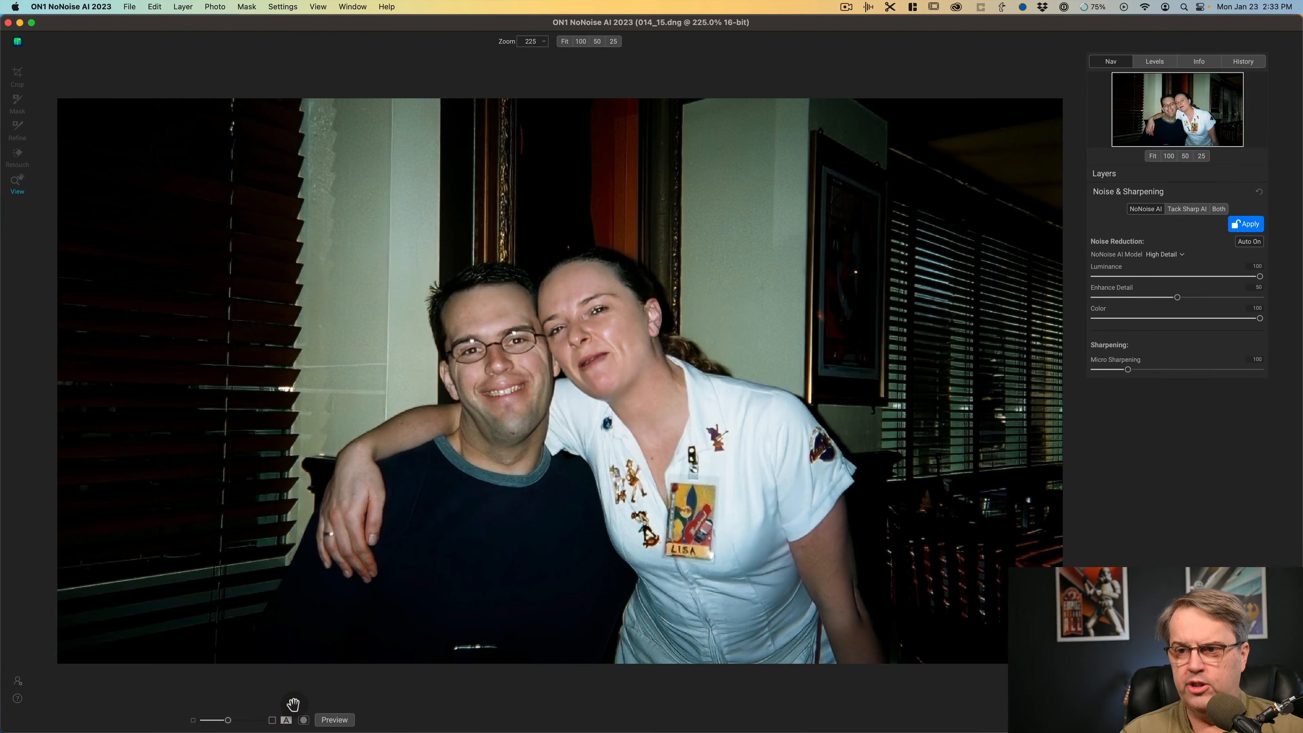
pyautogui.click(285, 719)
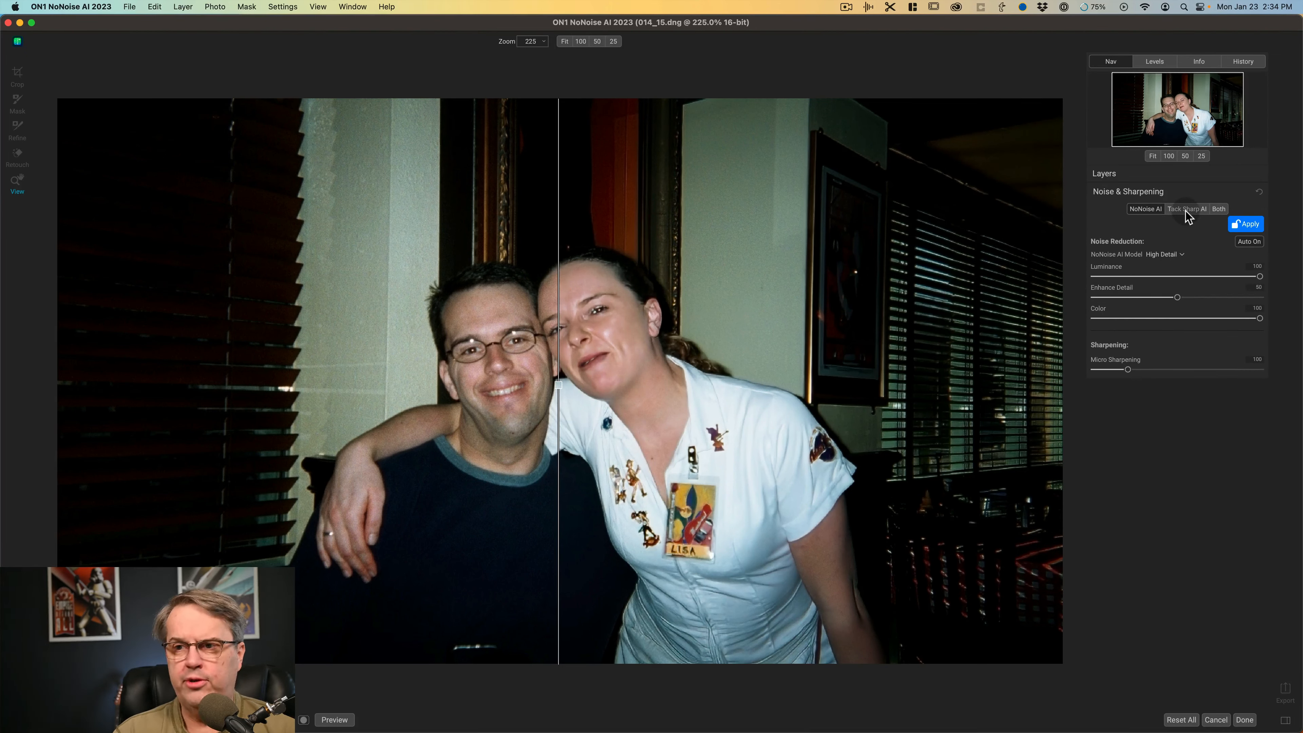
# - Try the Tack Sharp AI mode, return to NoNoise AI and shift the comparison divider to the wall beside the man
pyautogui.click(1186, 210)
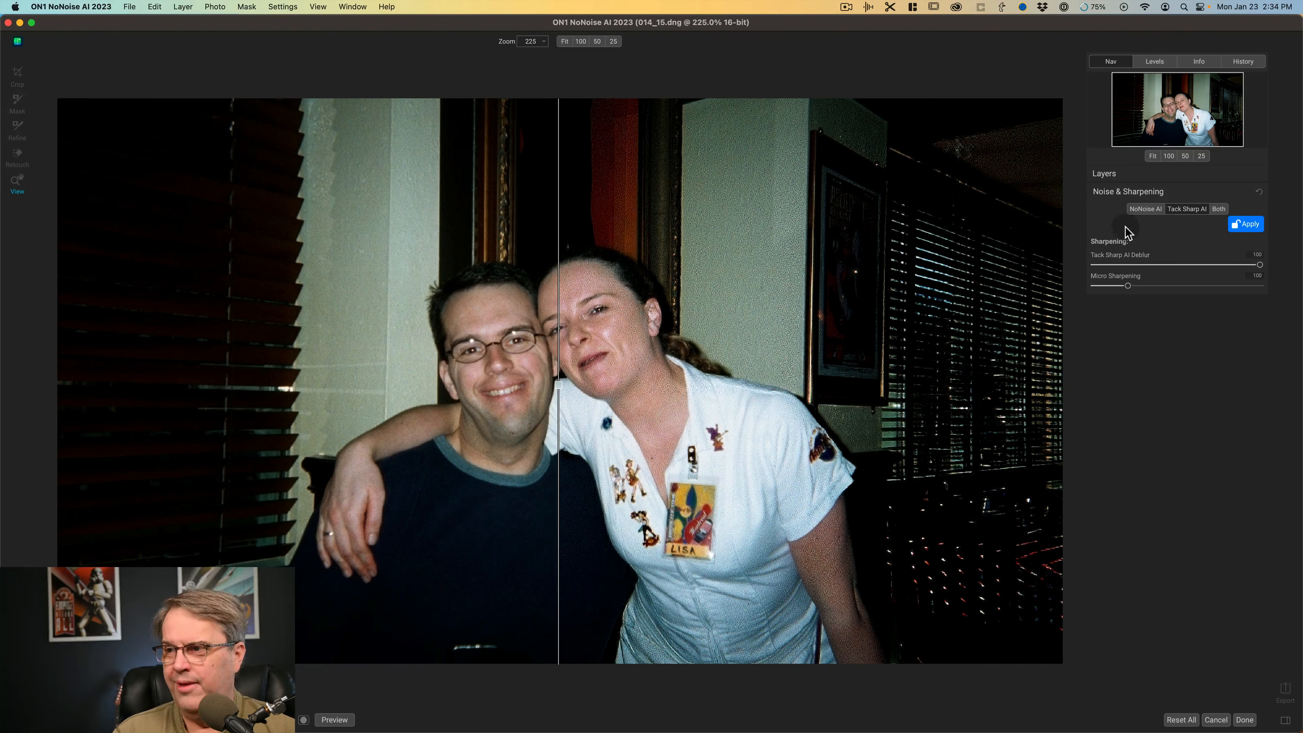
pyautogui.click(1138, 210)
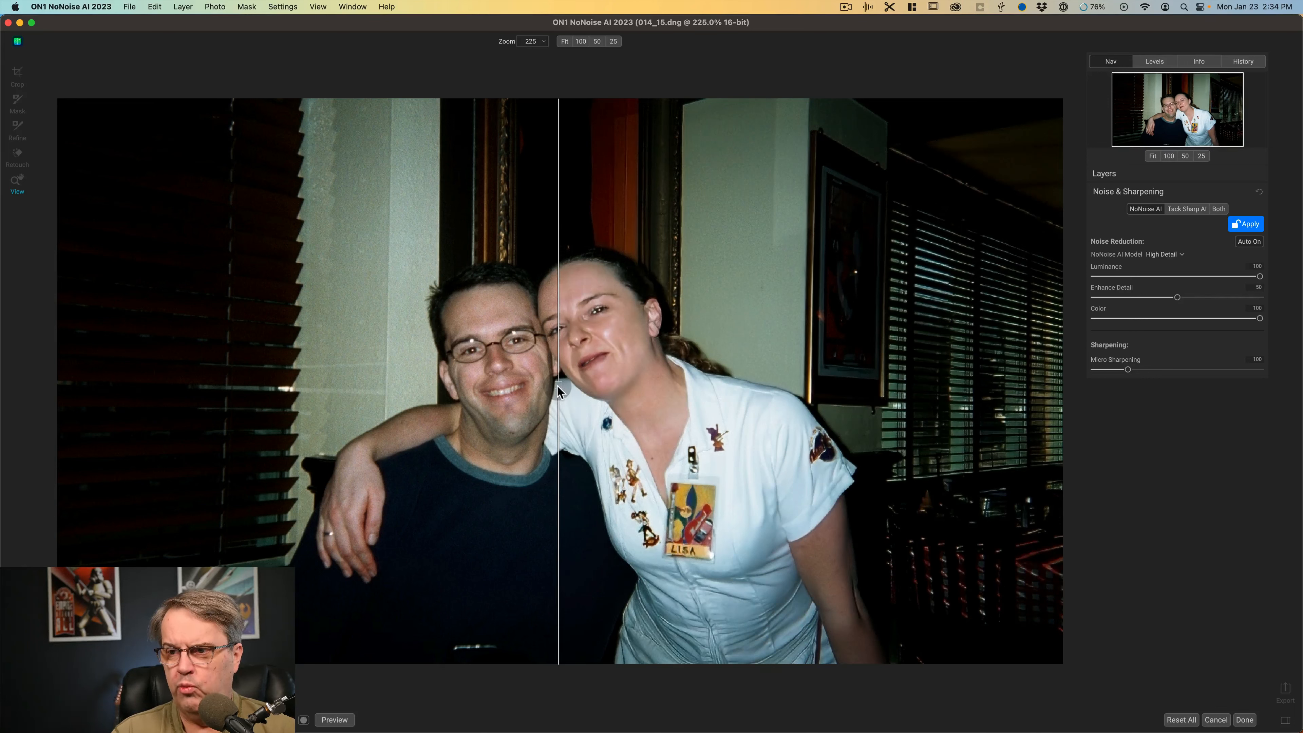
pyautogui.moveTo(557, 383); pyautogui.dragTo(318, 388)
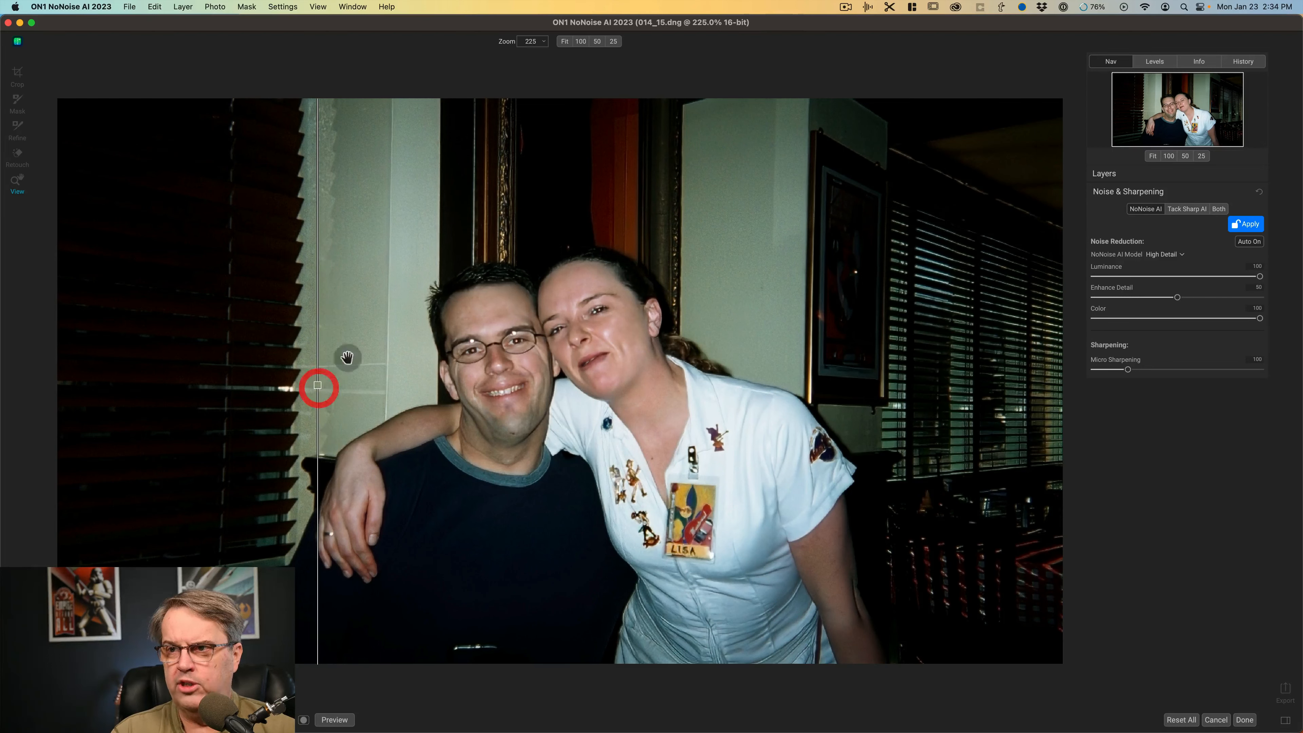
# - Enlarge the photo to 400% and compare both faces before and after noise reduction with the divider
pyautogui.click(544, 42)
pyautogui.moveTo(526, 52); pyautogui.dragTo(548, 53)
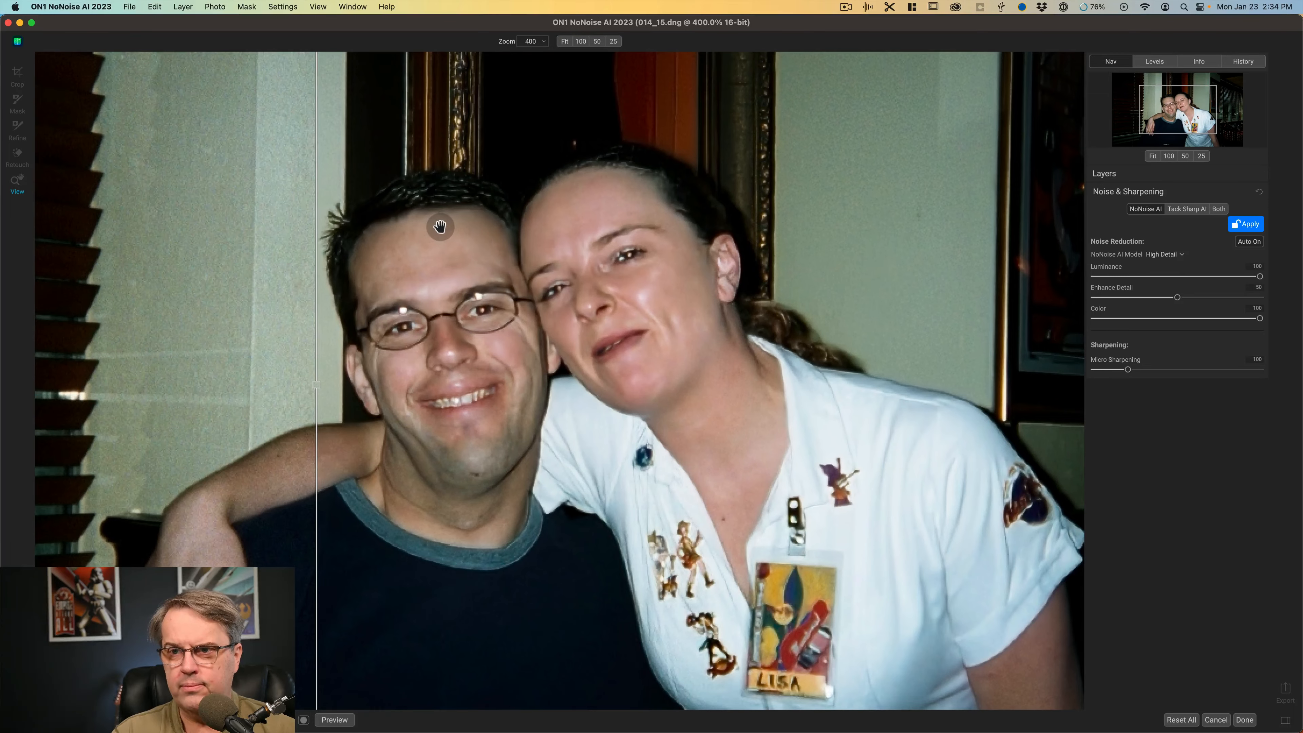
pyautogui.moveTo(442, 218); pyautogui.dragTo(528, 259)
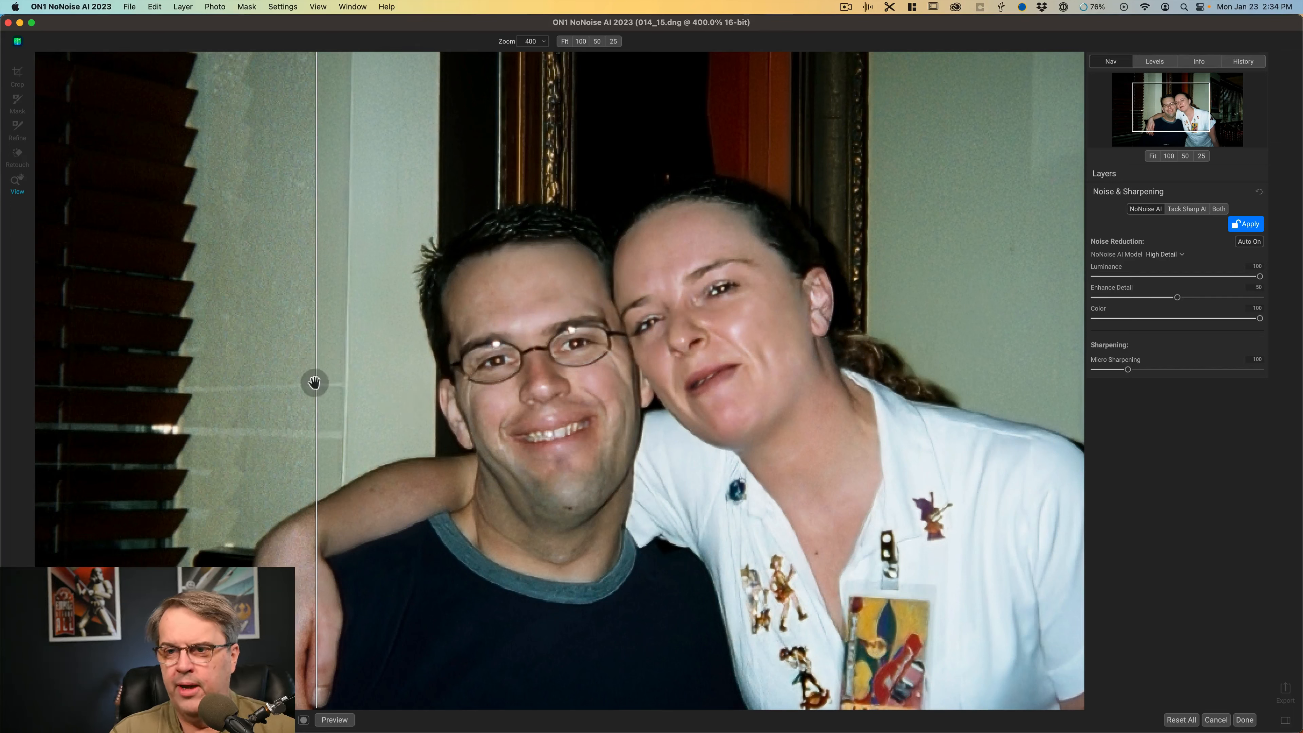
pyautogui.moveTo(316, 385); pyautogui.dragTo(1025, 383)
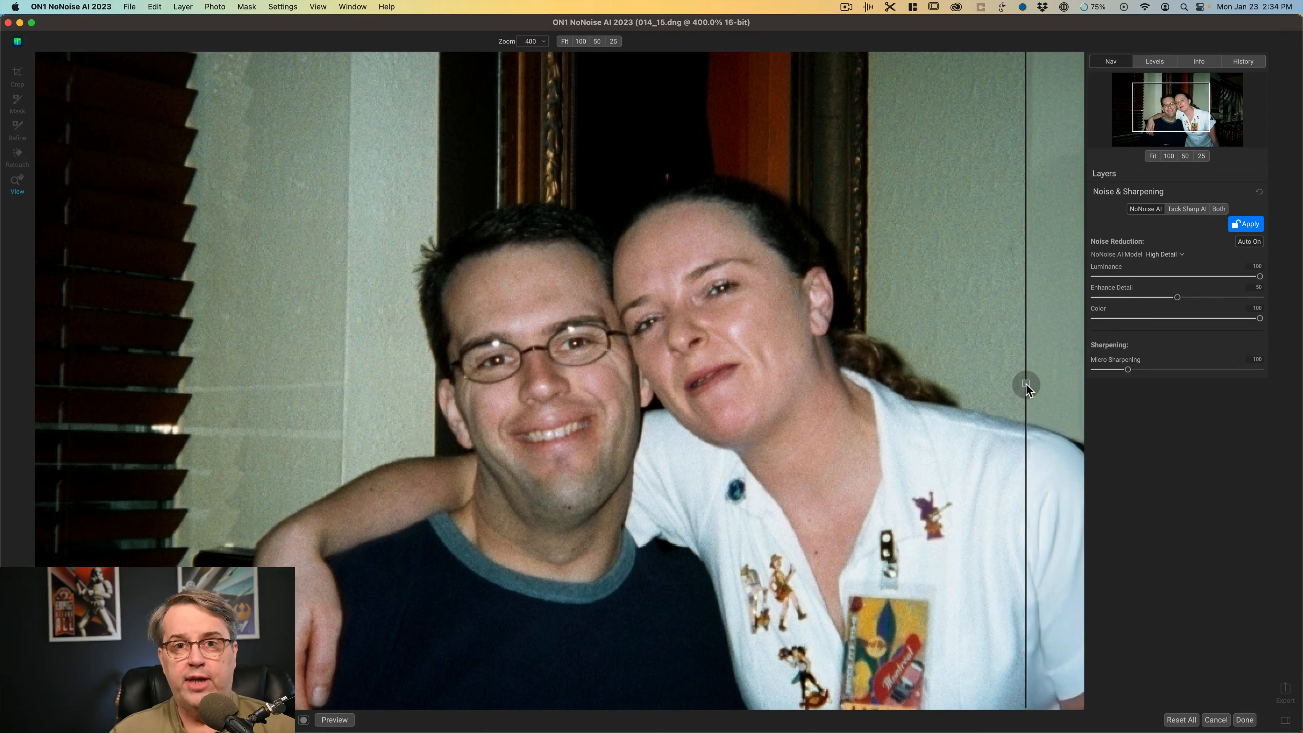
pyautogui.moveTo(1026, 384); pyautogui.dragTo(270, 389)
pyautogui.click(326, 387)
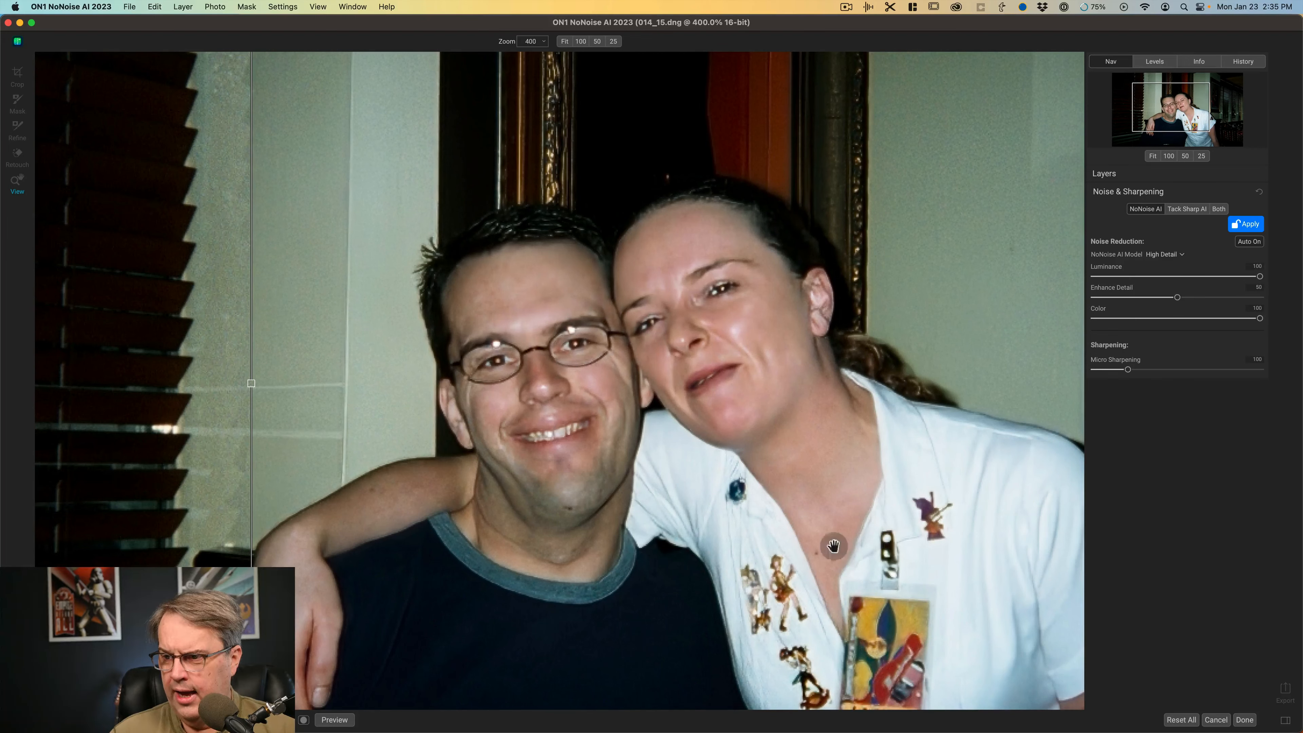
# - Examine the name badge and shirt pins at 400%, comparing them before and after noise reduction
pyautogui.moveTo(884, 564); pyautogui.dragTo(880, 506)
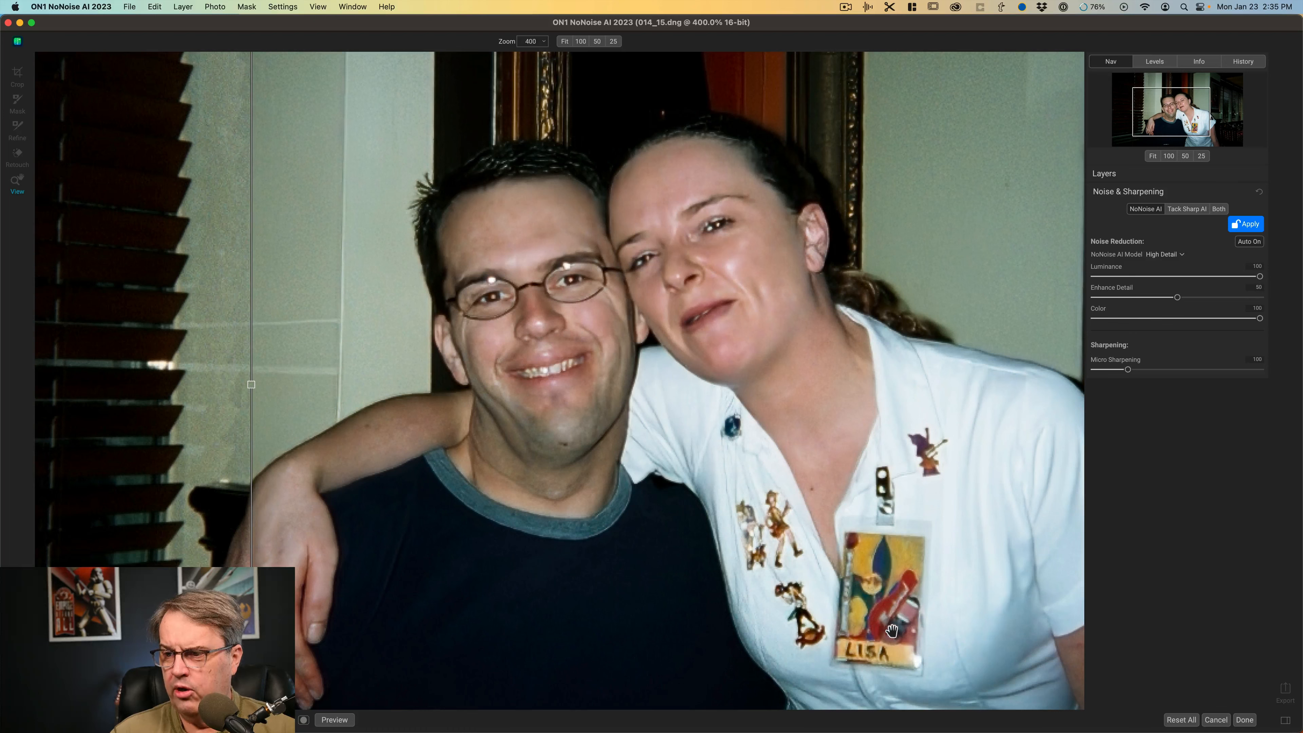
pyautogui.moveTo(784, 516); pyautogui.dragTo(783, 527)
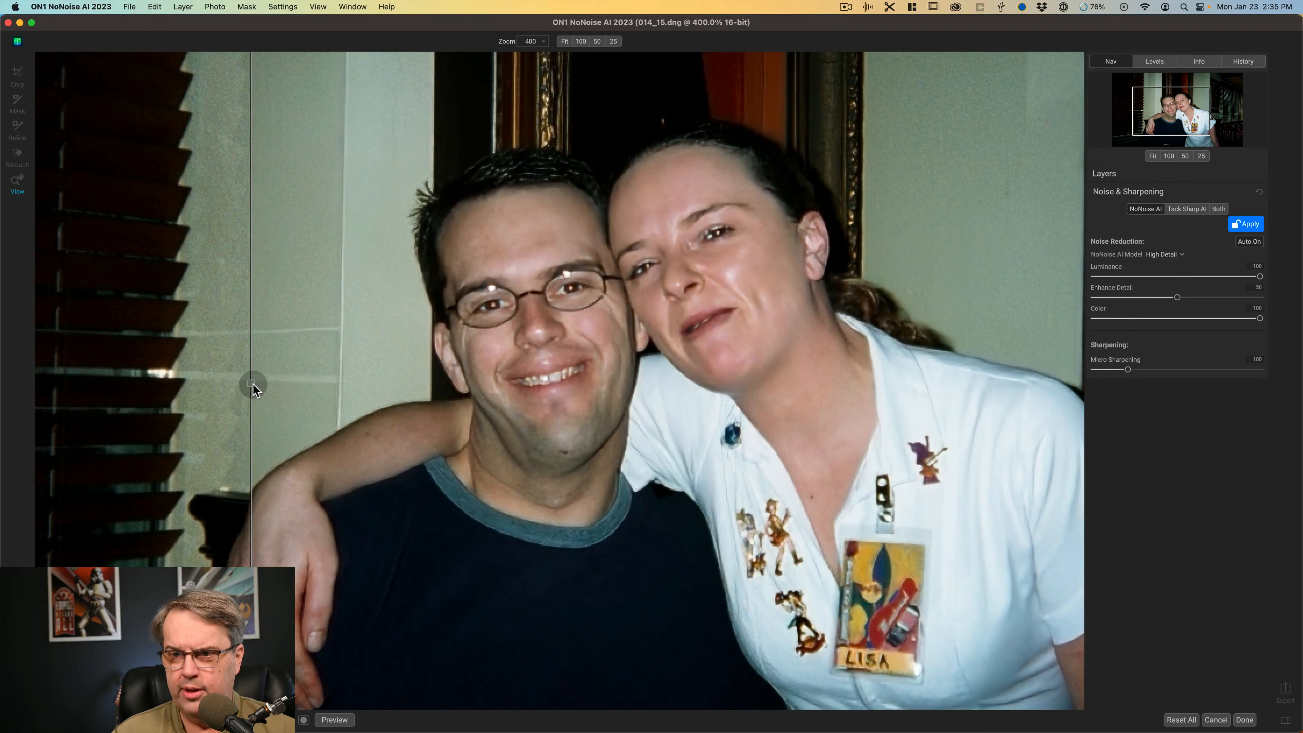
pyautogui.moveTo(251, 384); pyautogui.dragTo(980, 383)
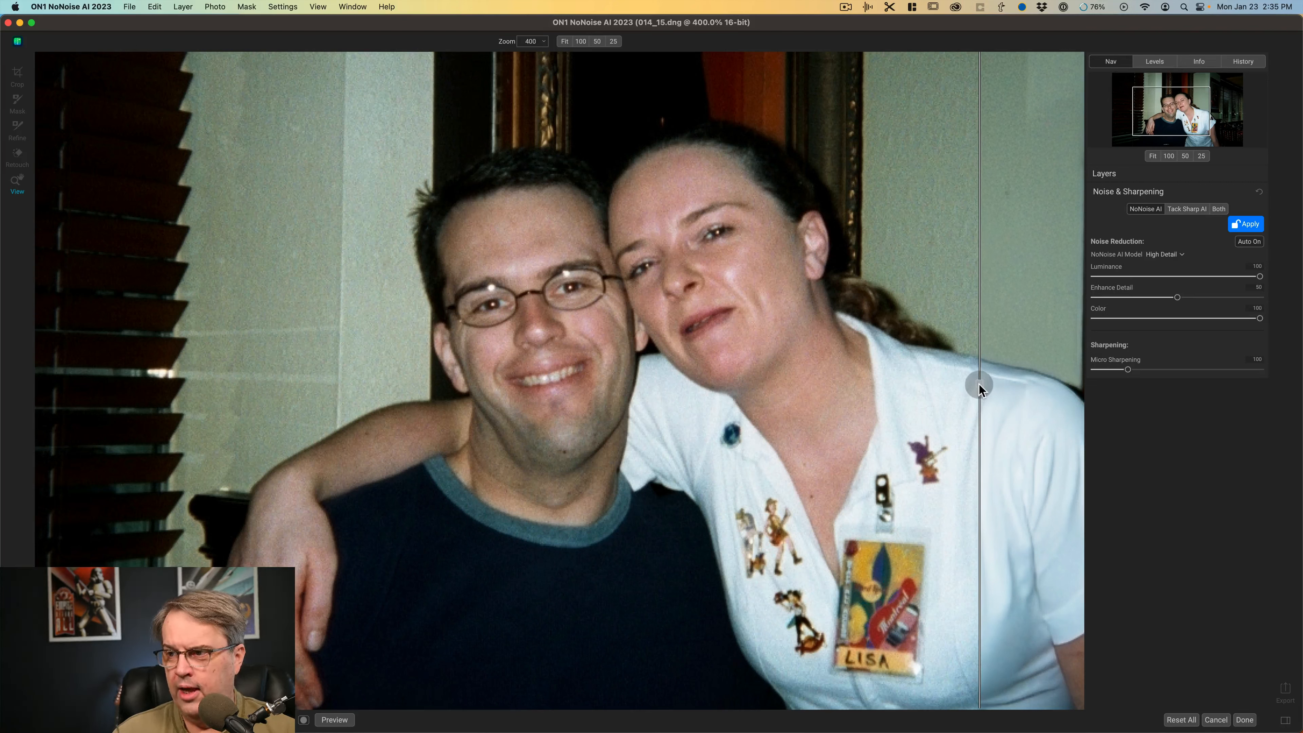
pyautogui.moveTo(979, 383); pyautogui.dragTo(403, 365)
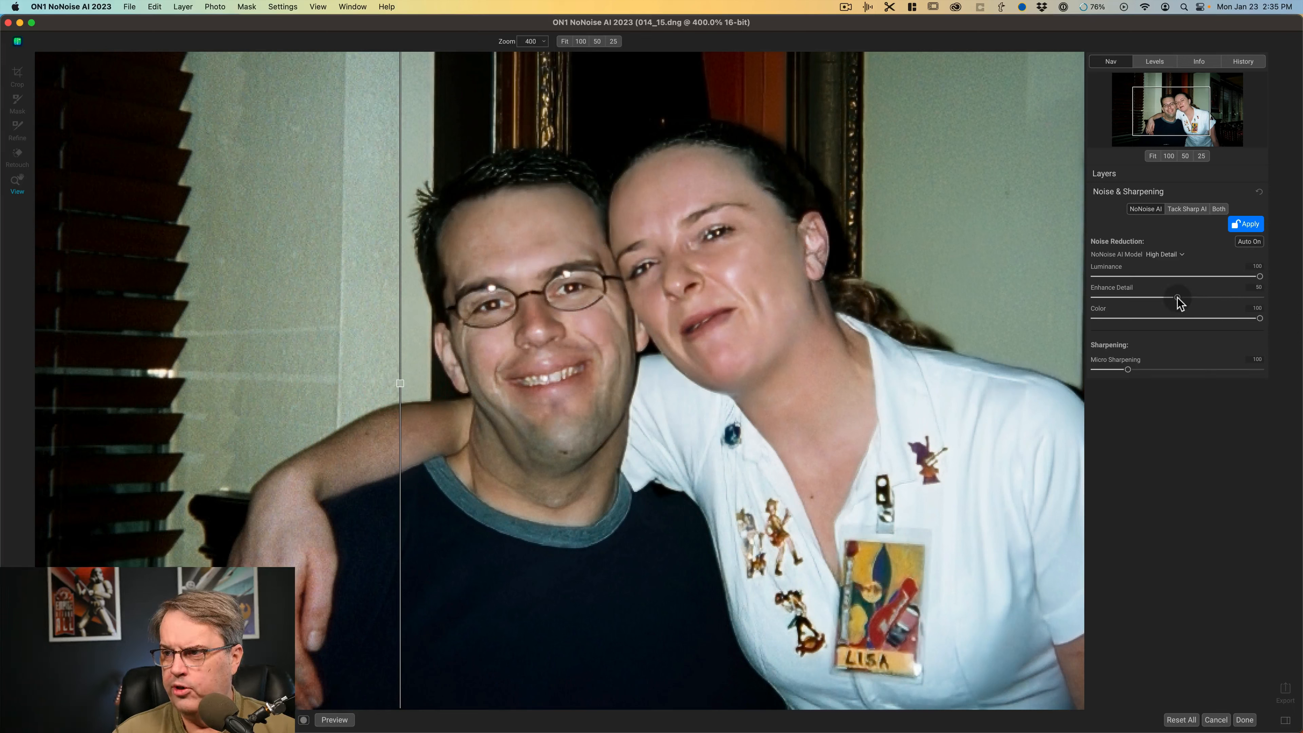
# - Try raising Enhance Detail to about 88, check the preview, and reset the setting to its default
pyautogui.moveTo(1177, 298); pyautogui.dragTo(1241, 304)
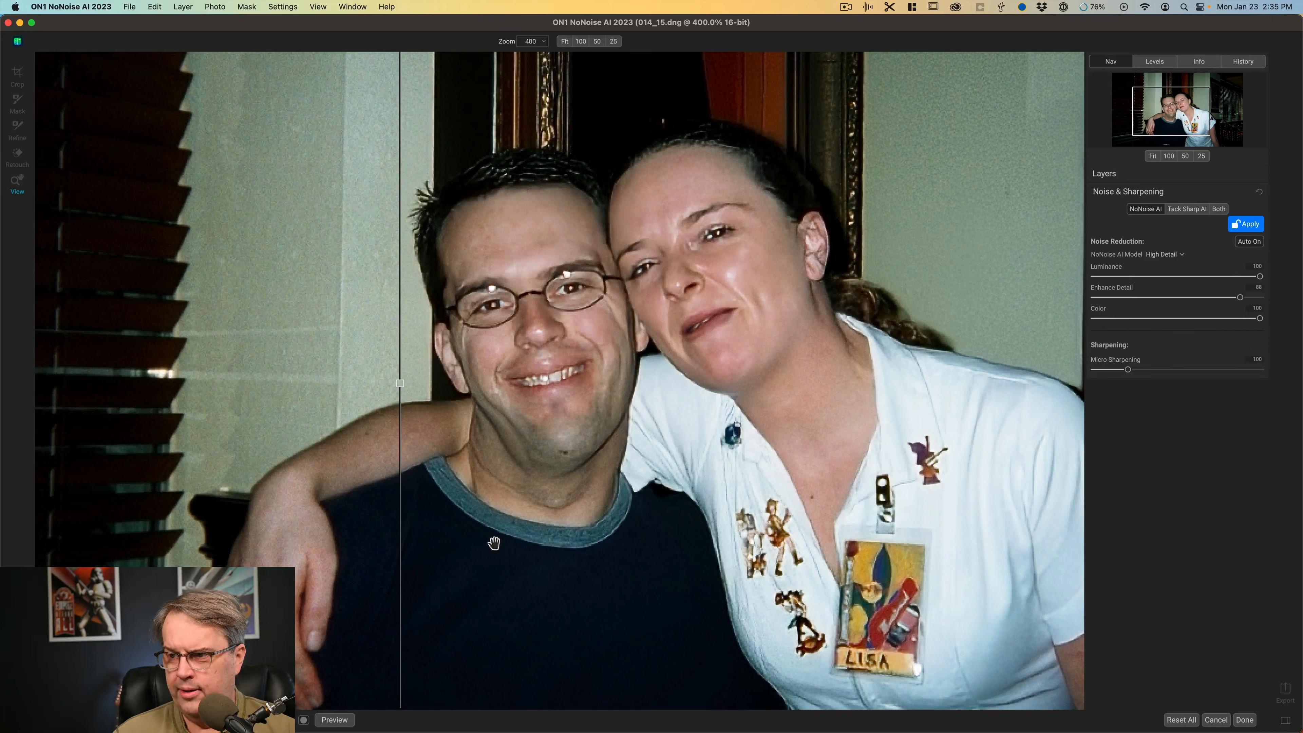
pyautogui.moveTo(400, 382)
pyautogui.mouseDown()
pyautogui.moveTo(1035, 390)
pyautogui.moveTo(387, 398)
pyautogui.mouseUp()
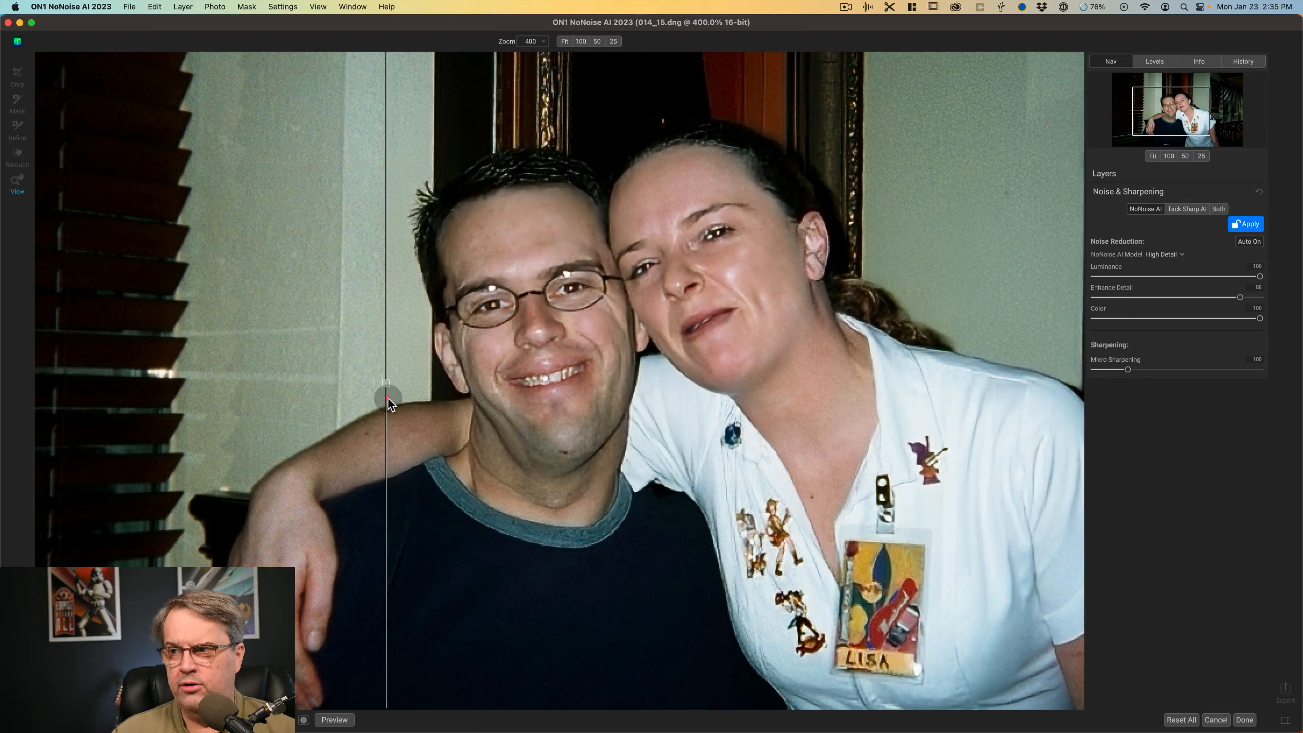
pyautogui.doubleClick(1103, 292)
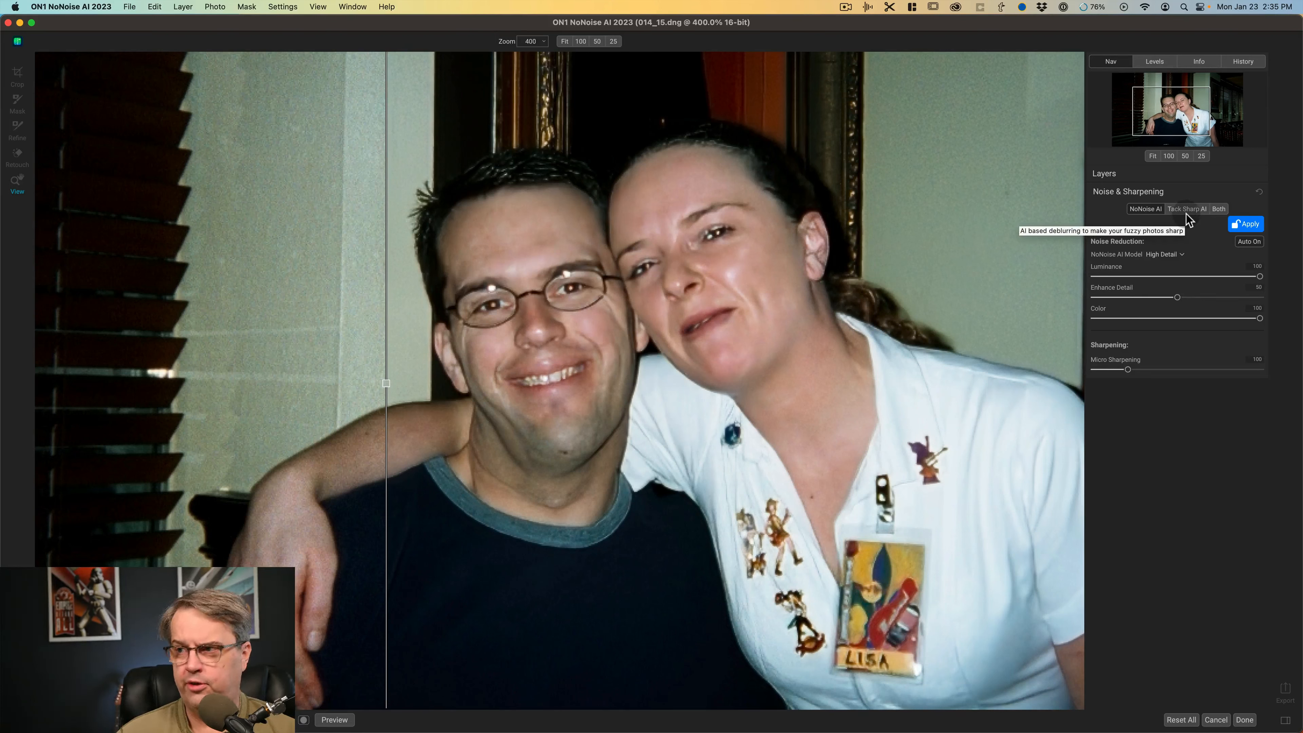
# - Turn on both NoNoise AI and Tack Sharp AI, and shift the comparison divider along the wall beside the man
pyautogui.click(1218, 209)
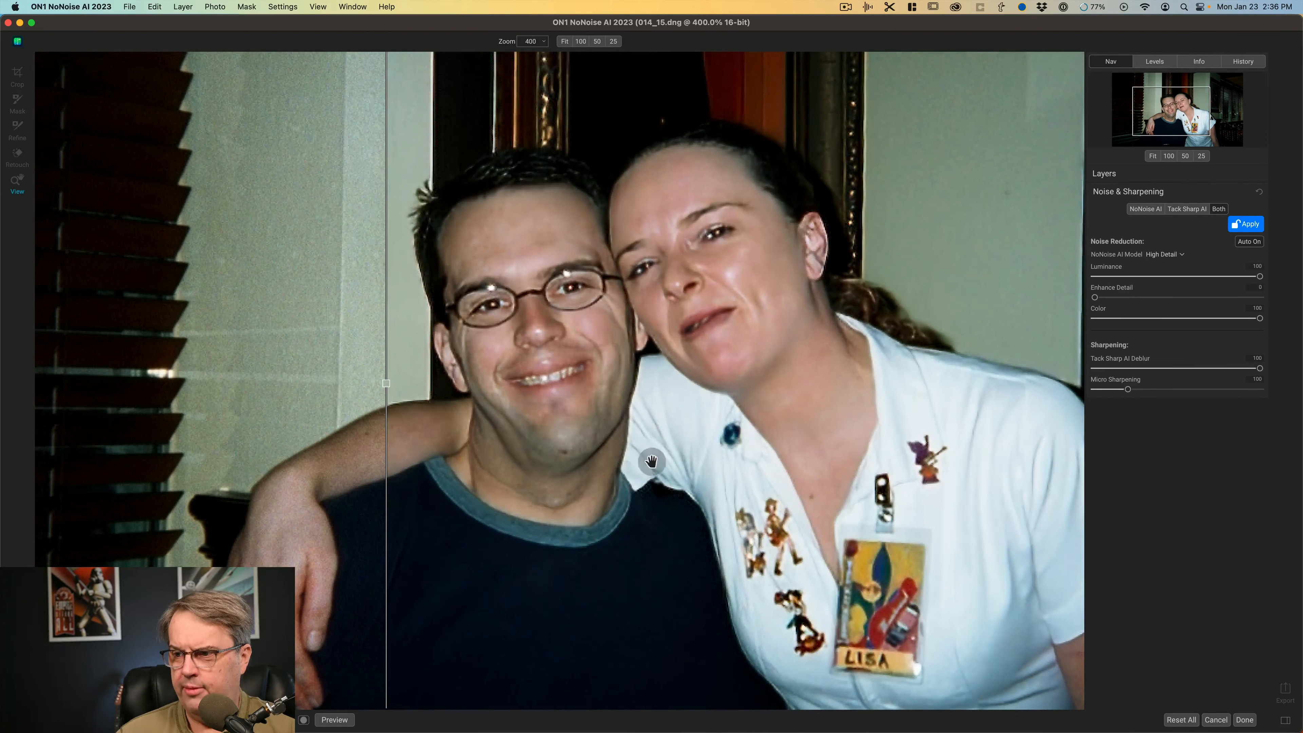
pyautogui.moveTo(386, 383); pyautogui.dragTo(352, 384)
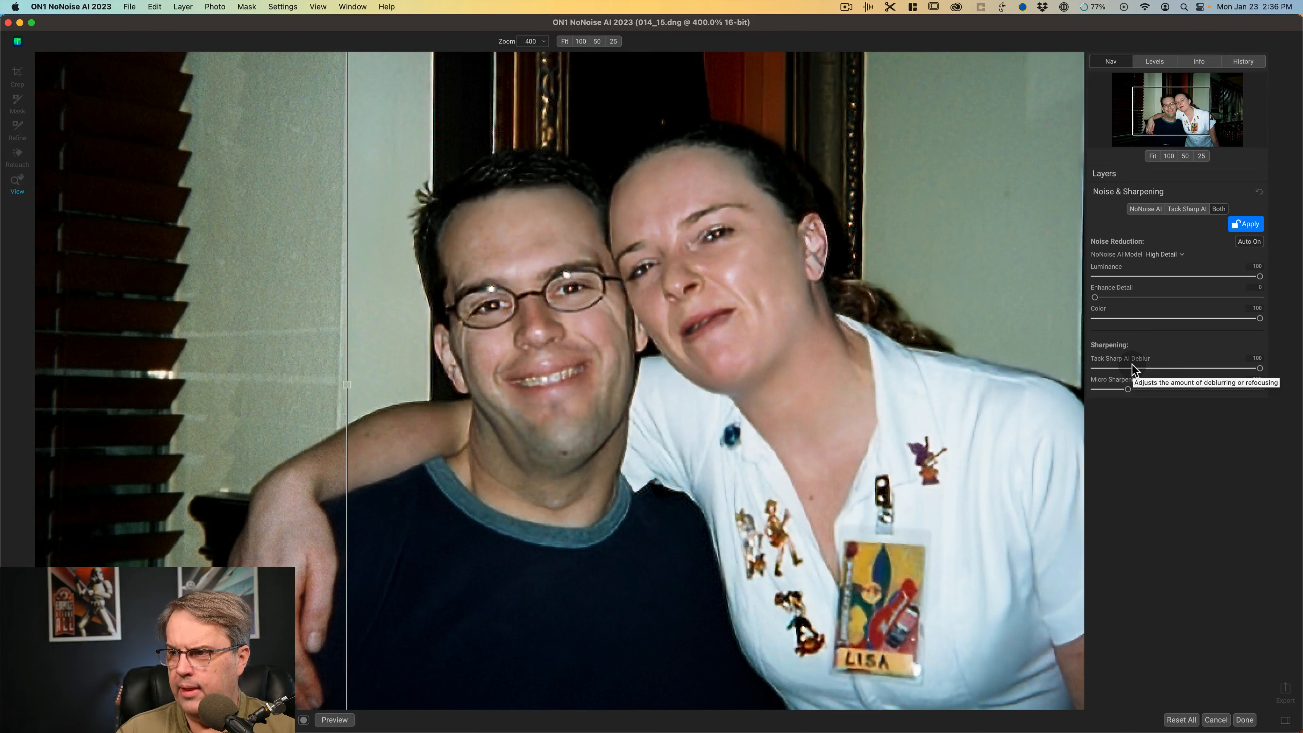
# - Try a very low Tack Sharp AI Deblur amount and one of about 76, and restore it to 100
pyautogui.moveTo(1258, 368); pyautogui.dragTo(1087, 367)
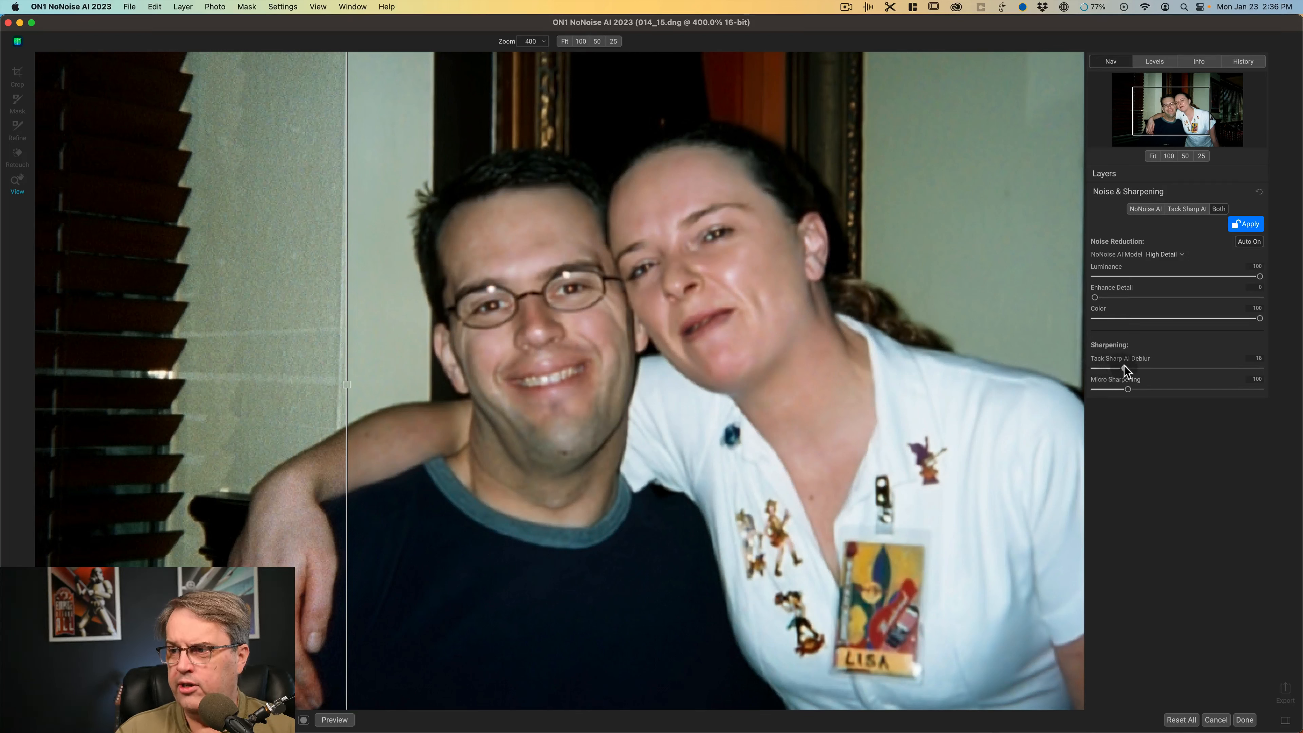
pyautogui.moveTo(1124, 367); pyautogui.dragTo(1284, 370)
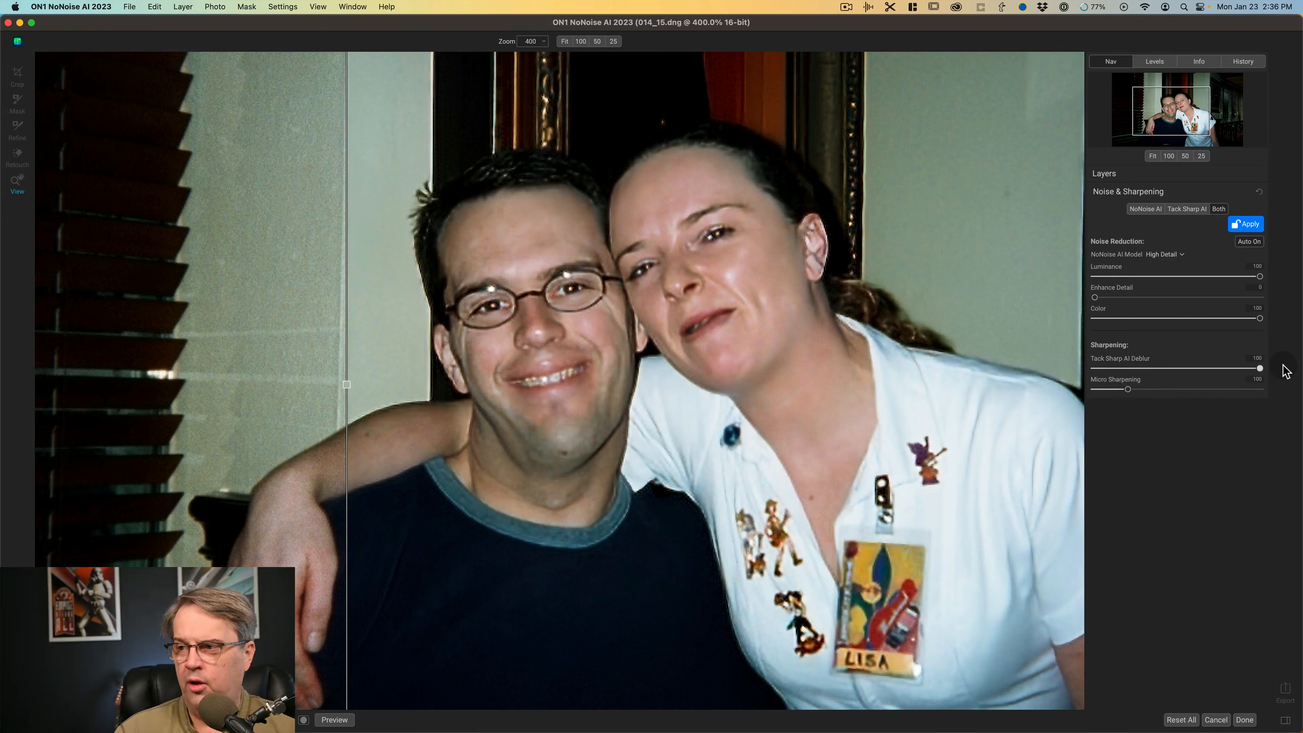
pyautogui.moveTo(1255, 368); pyautogui.dragTo(1218, 369)
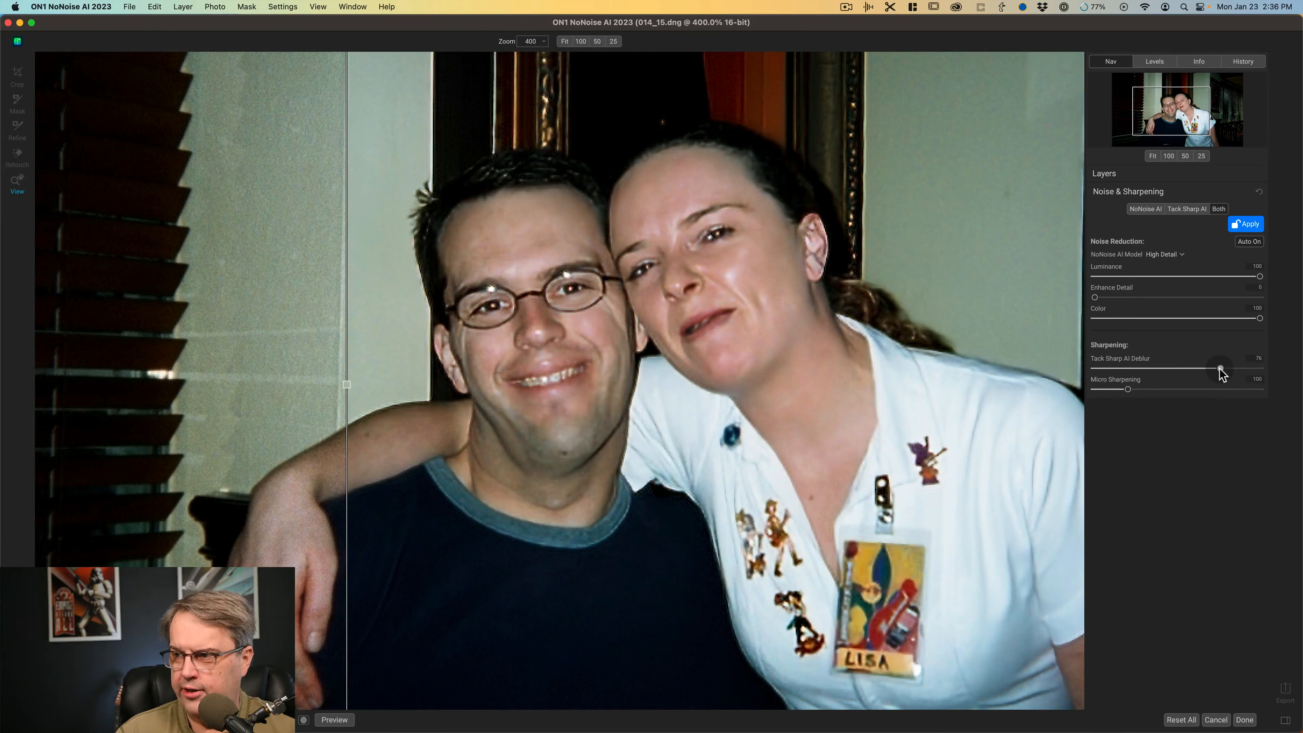
pyautogui.click(1275, 371)
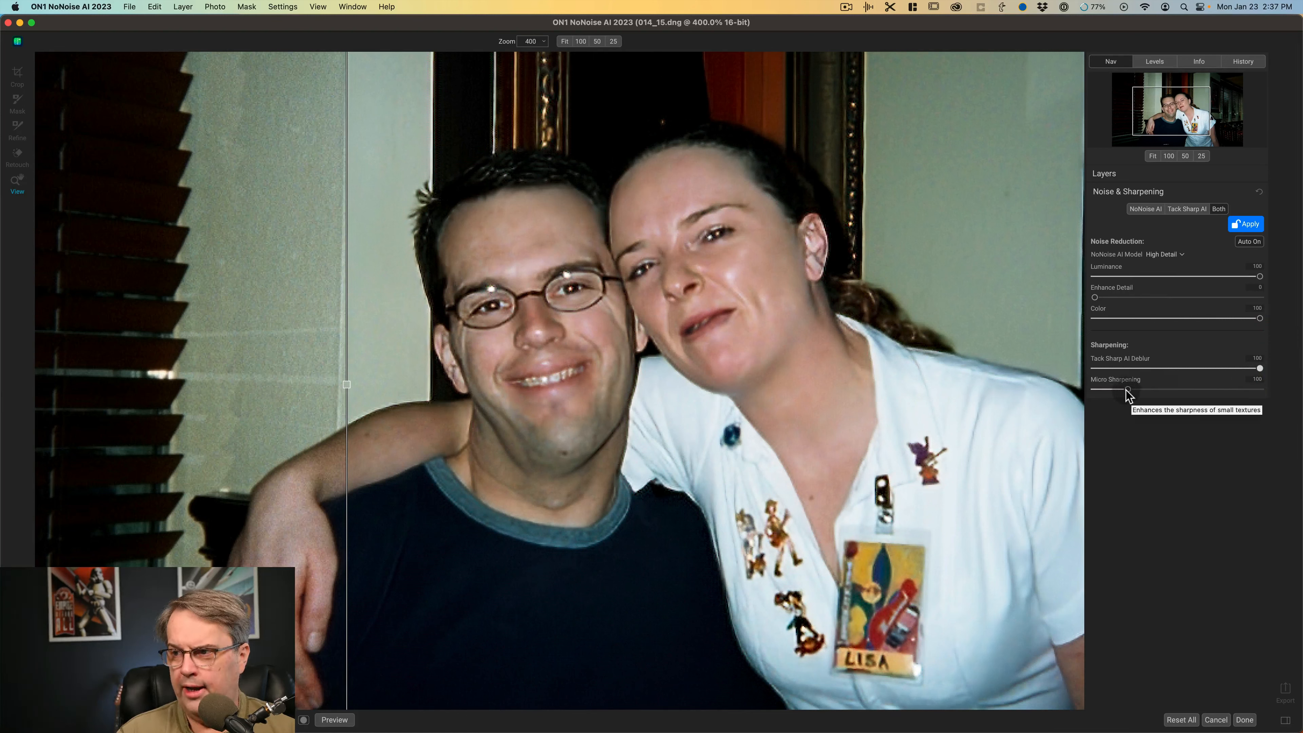
# - Raise Micro Sharpening to about 280 and check the effect on the wall at the comparison divider
pyautogui.moveTo(1128, 389); pyautogui.dragTo(1187, 391)
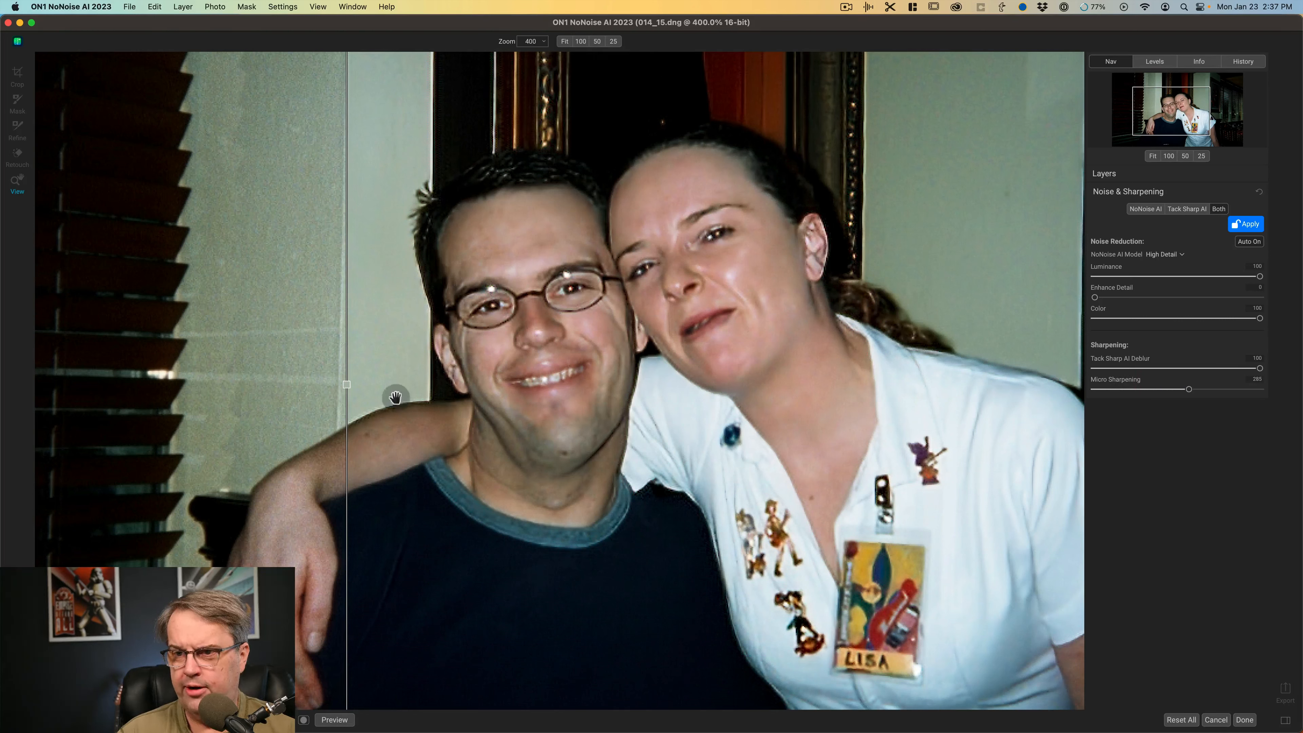
pyautogui.moveTo(347, 389)
pyautogui.mouseDown()
pyautogui.moveTo(960, 363)
pyautogui.moveTo(357, 371)
pyautogui.mouseUp()
pyautogui.click(400, 371)
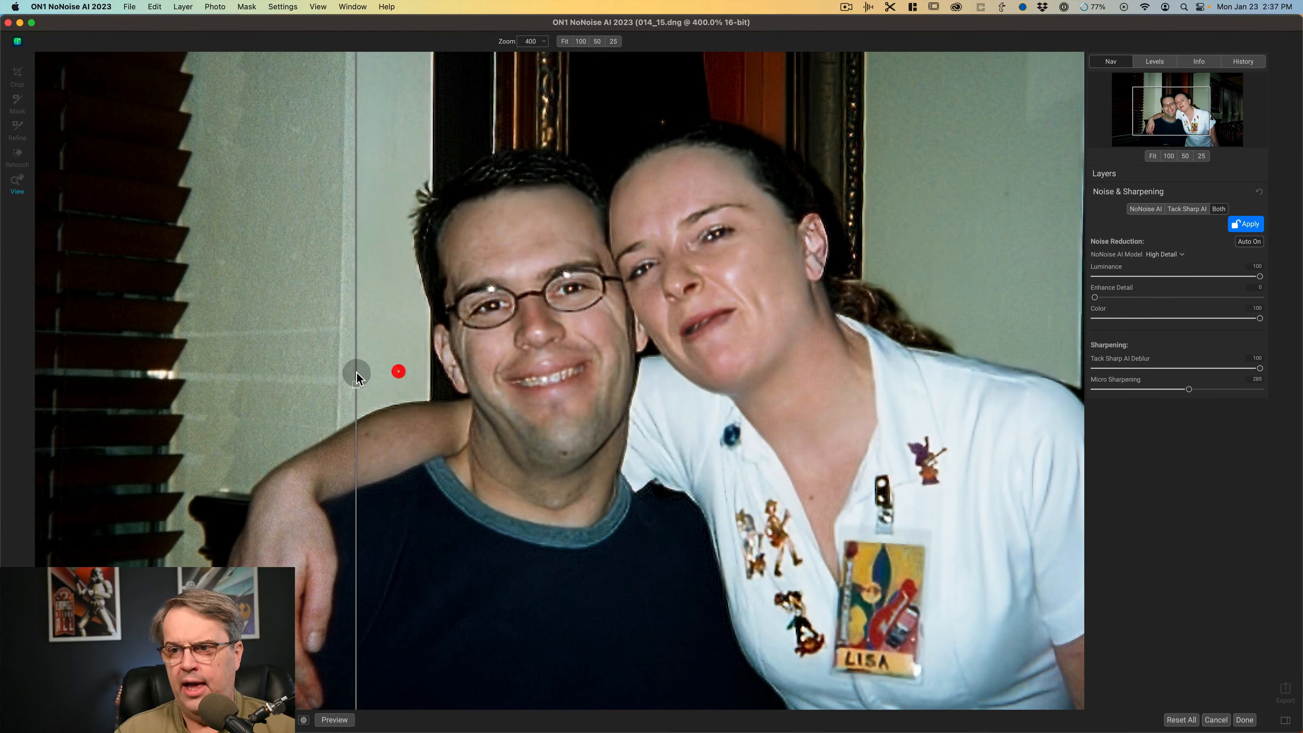
# - Fit the whole photo in view and compare the couple before and after processing by sweeping the divider across them
pyautogui.click(563, 42)
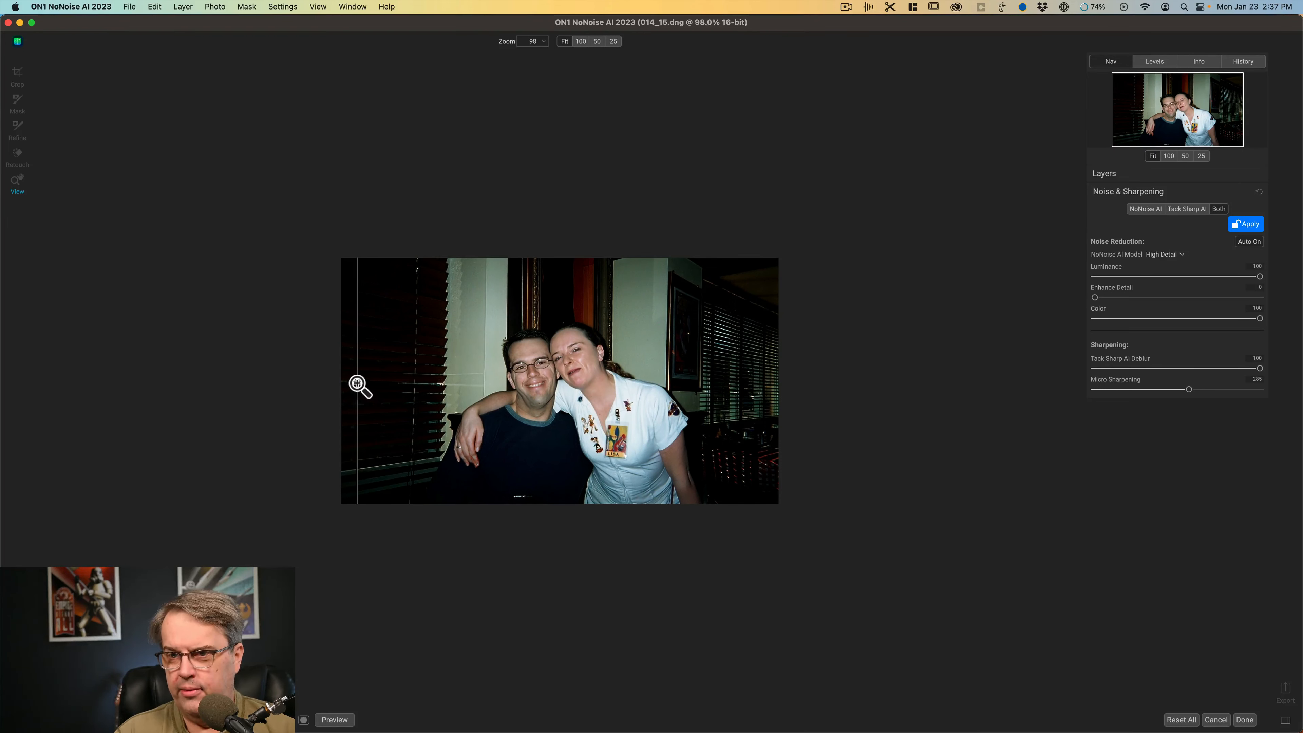
pyautogui.moveTo(358, 383); pyautogui.dragTo(665, 383)
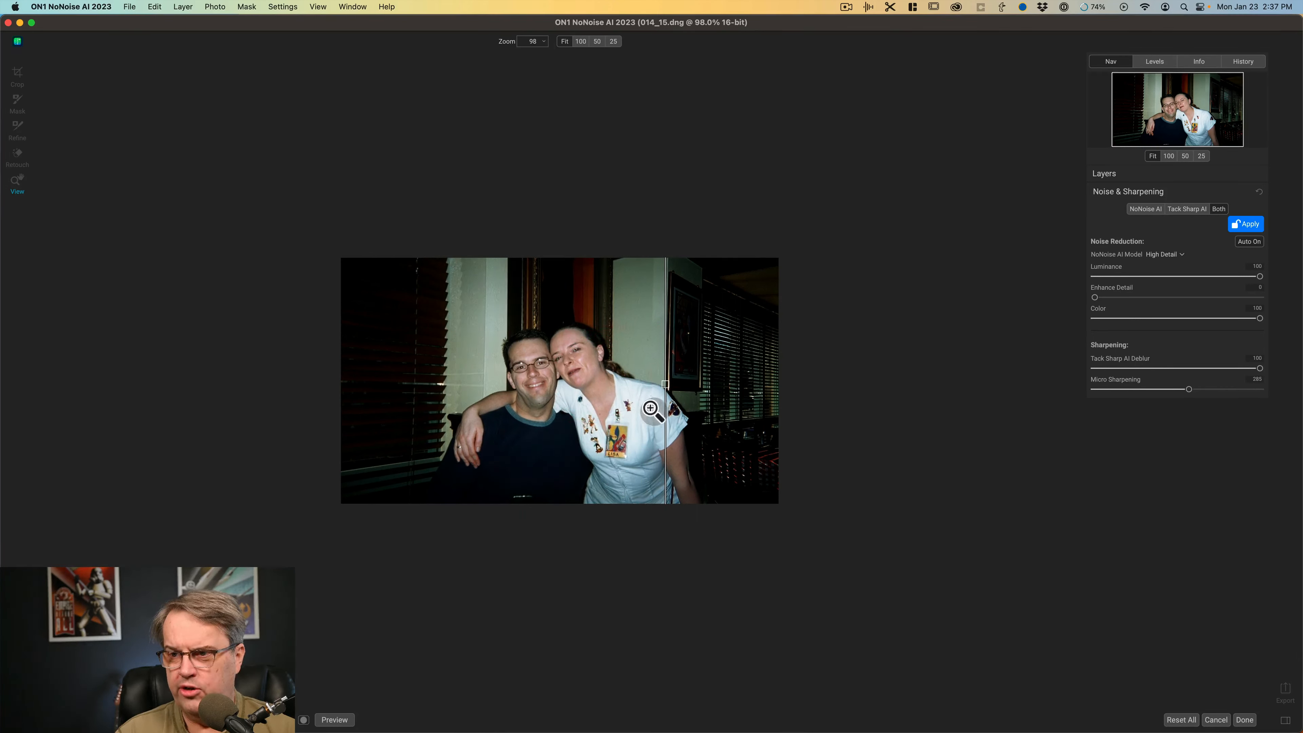
pyautogui.moveTo(665, 385); pyautogui.dragTo(514, 385)
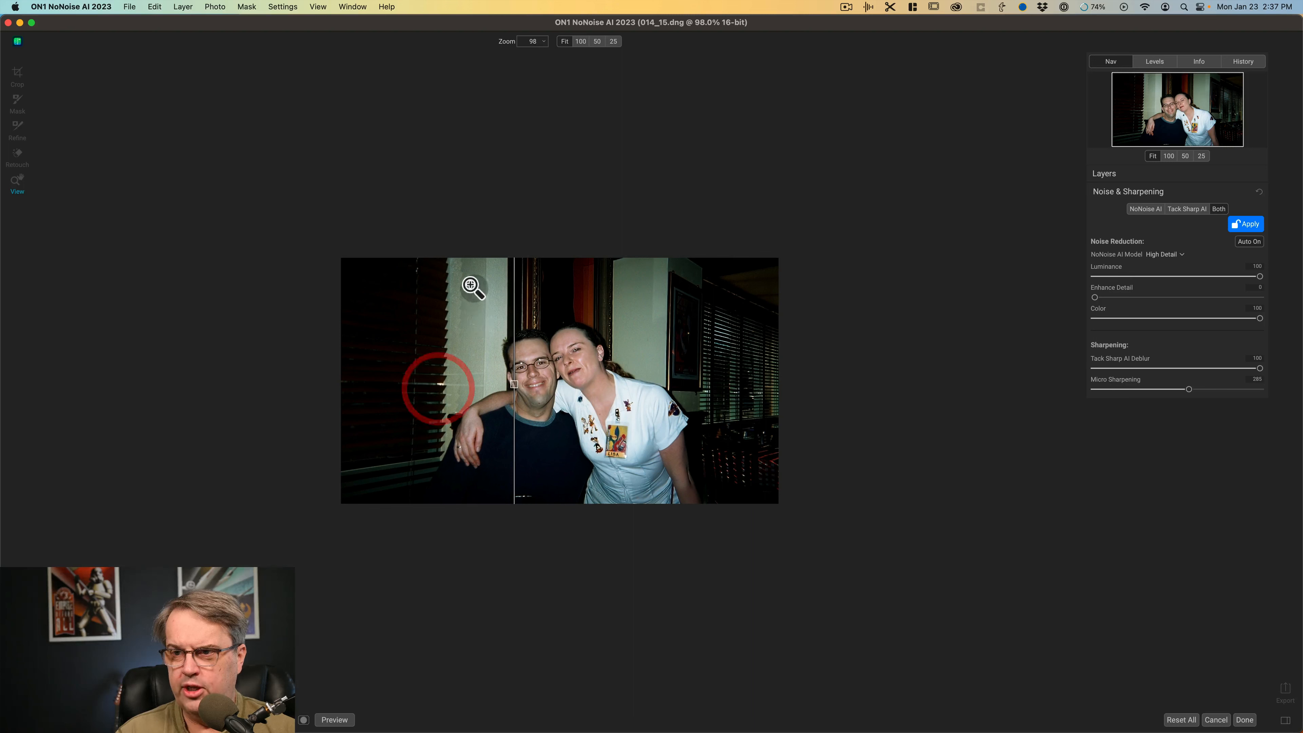
pyautogui.moveTo(515, 384); pyautogui.dragTo(451, 385)
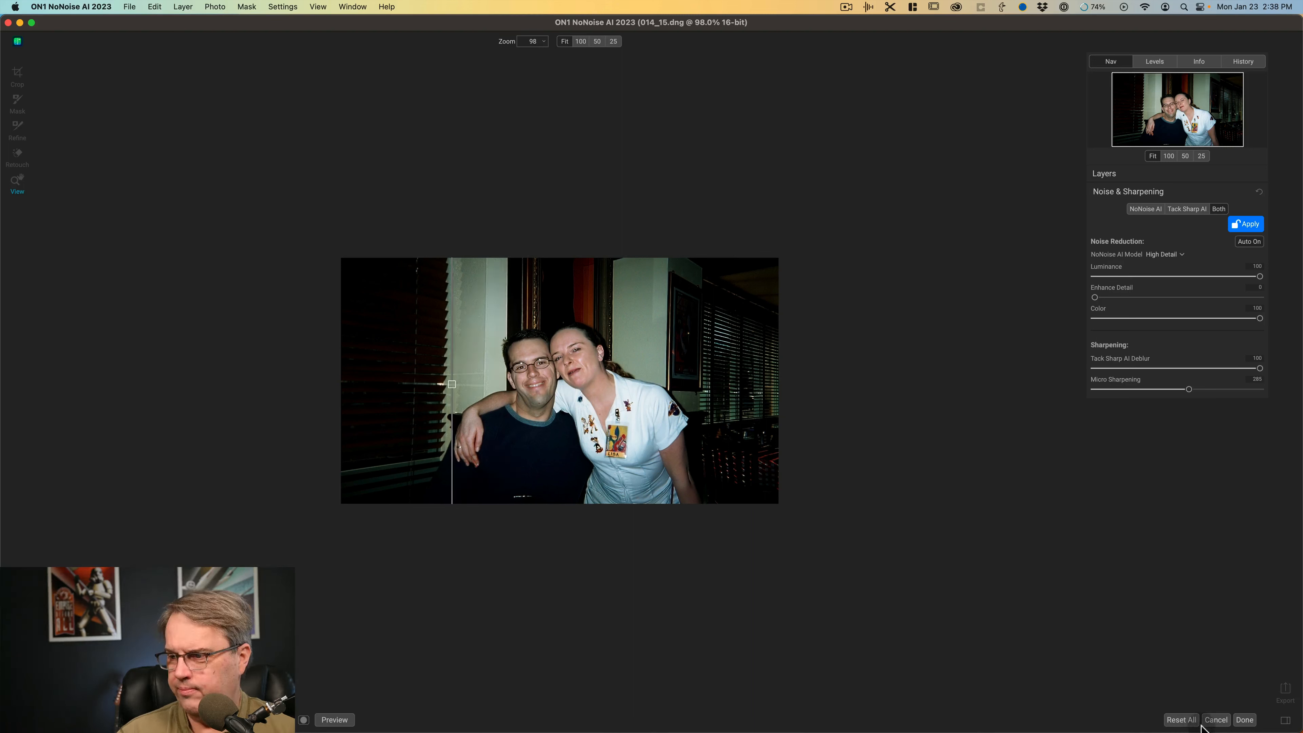
# - Cancel editing of the couple's photo, discard the work, and show the collection's thumbnail grid in Lightroom Classic
pyautogui.click(1215, 719)
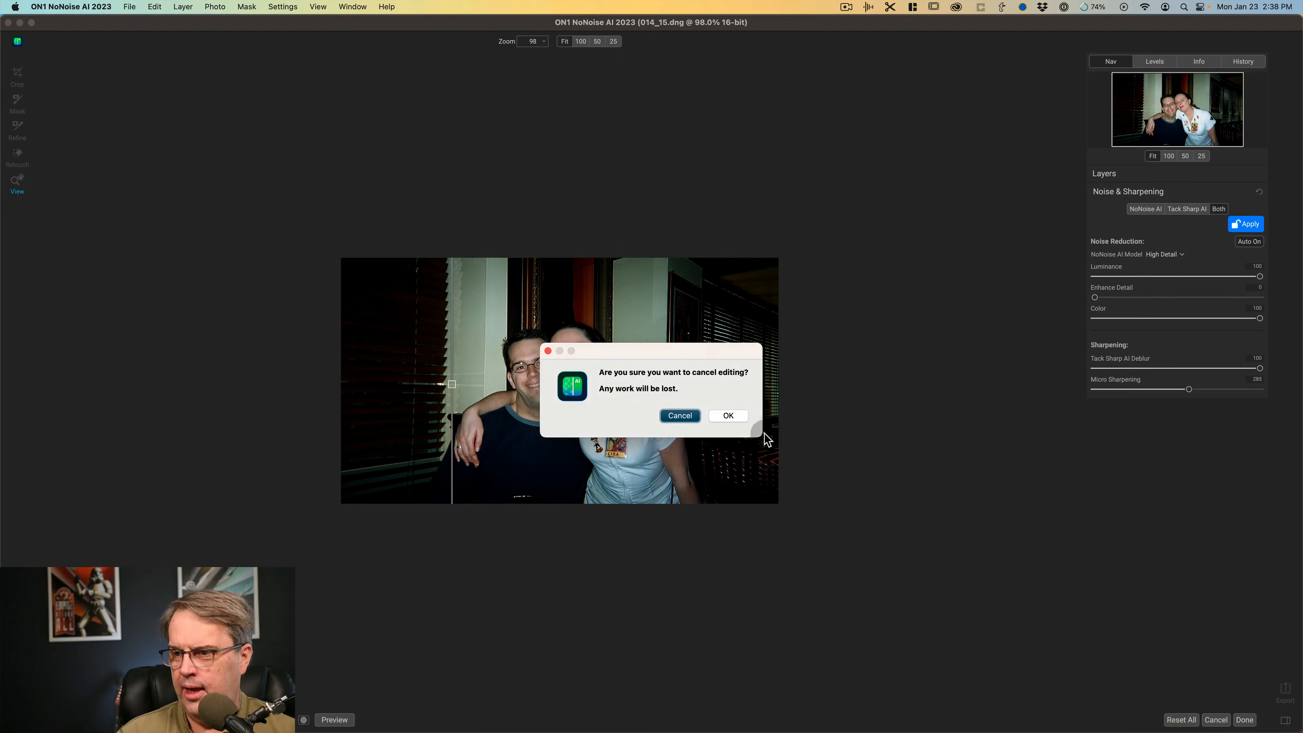
pyautogui.click(727, 415)
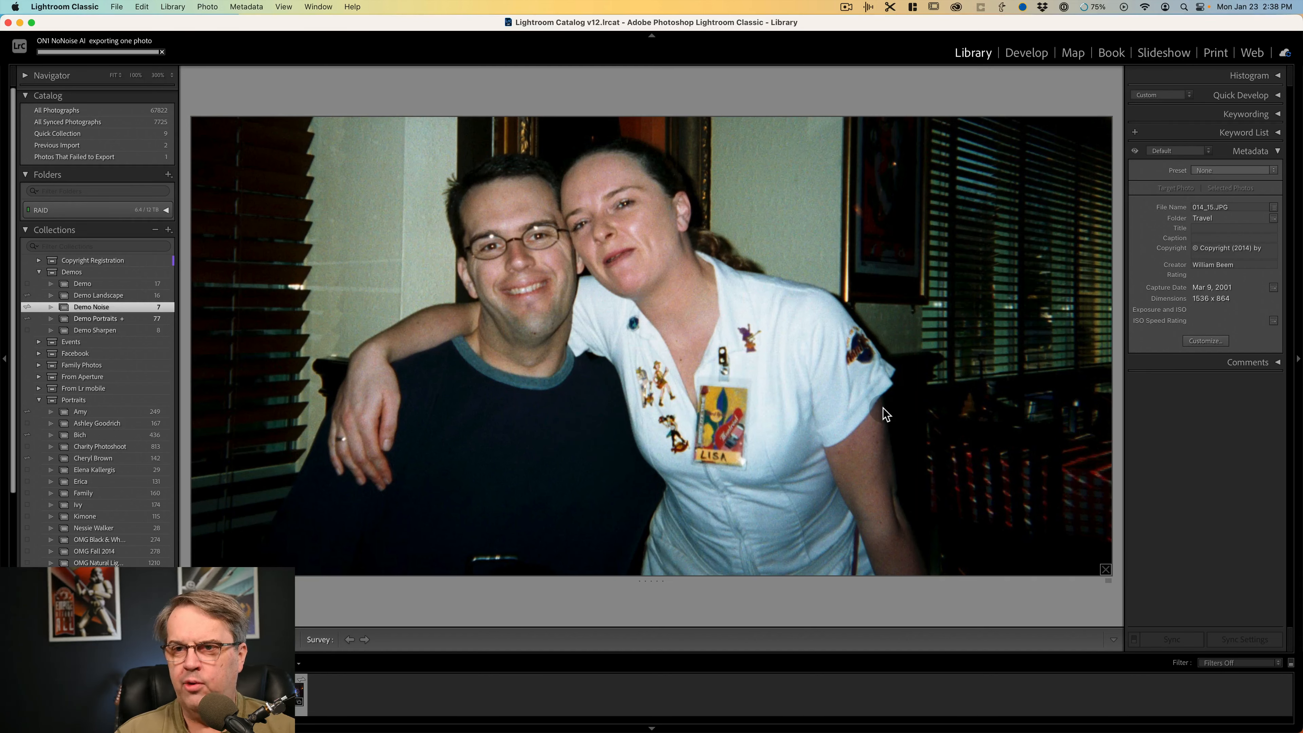
pyautogui.press('g')
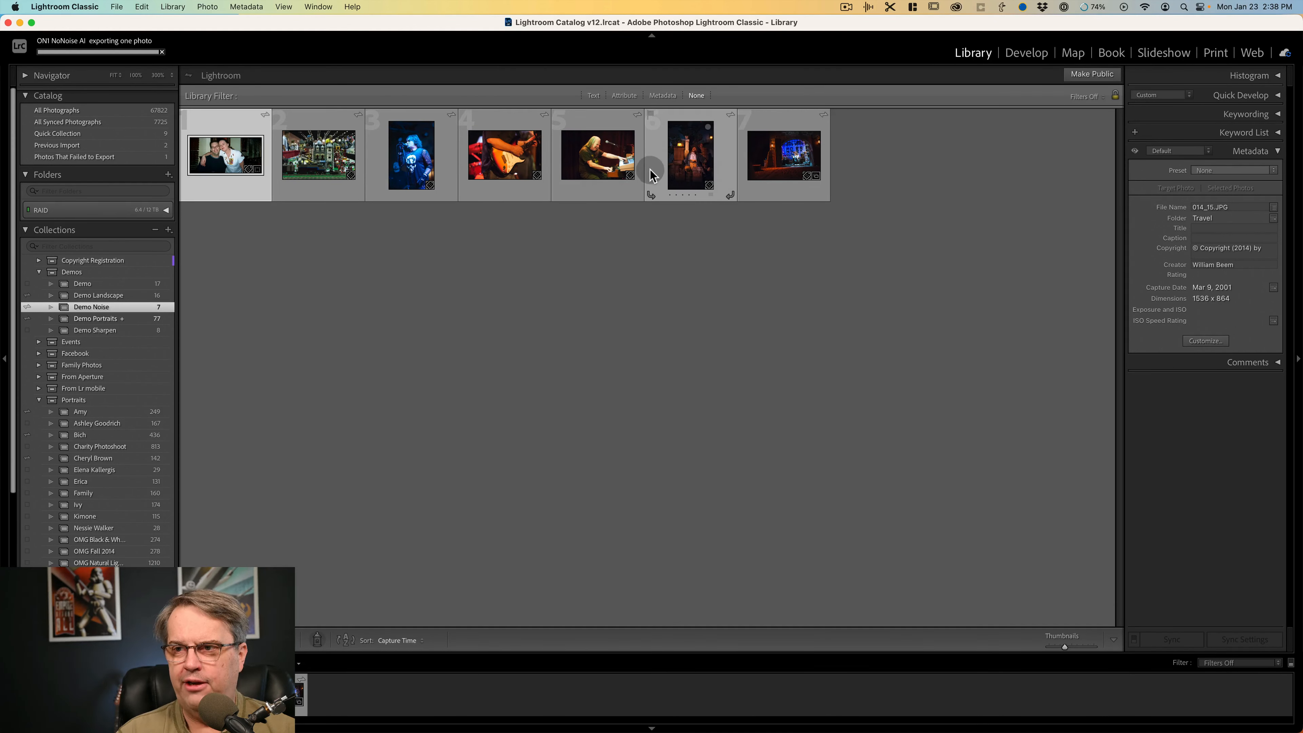
# - Open the LEGO city photo _WRB9511.NEF from Lightroom Classic in ON1 NoNoise AI 2023
pyautogui.click(329, 153)
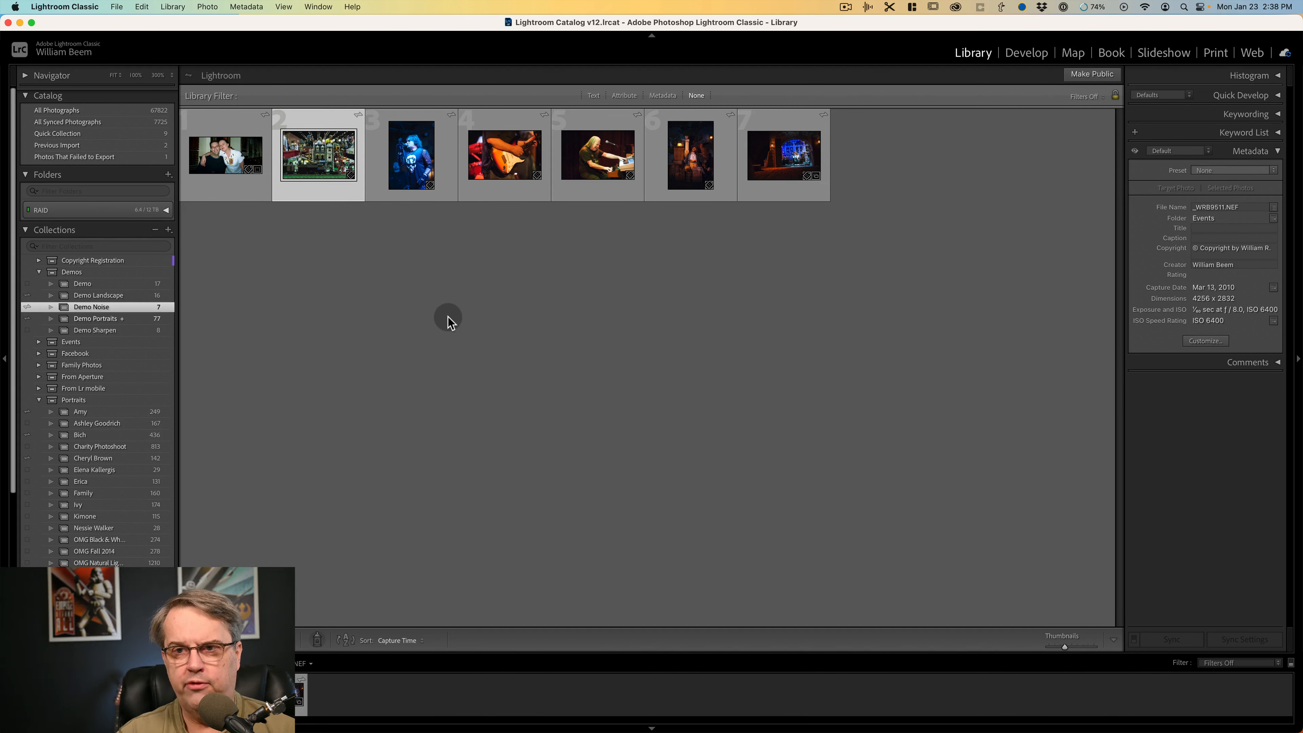
pyautogui.press('n')
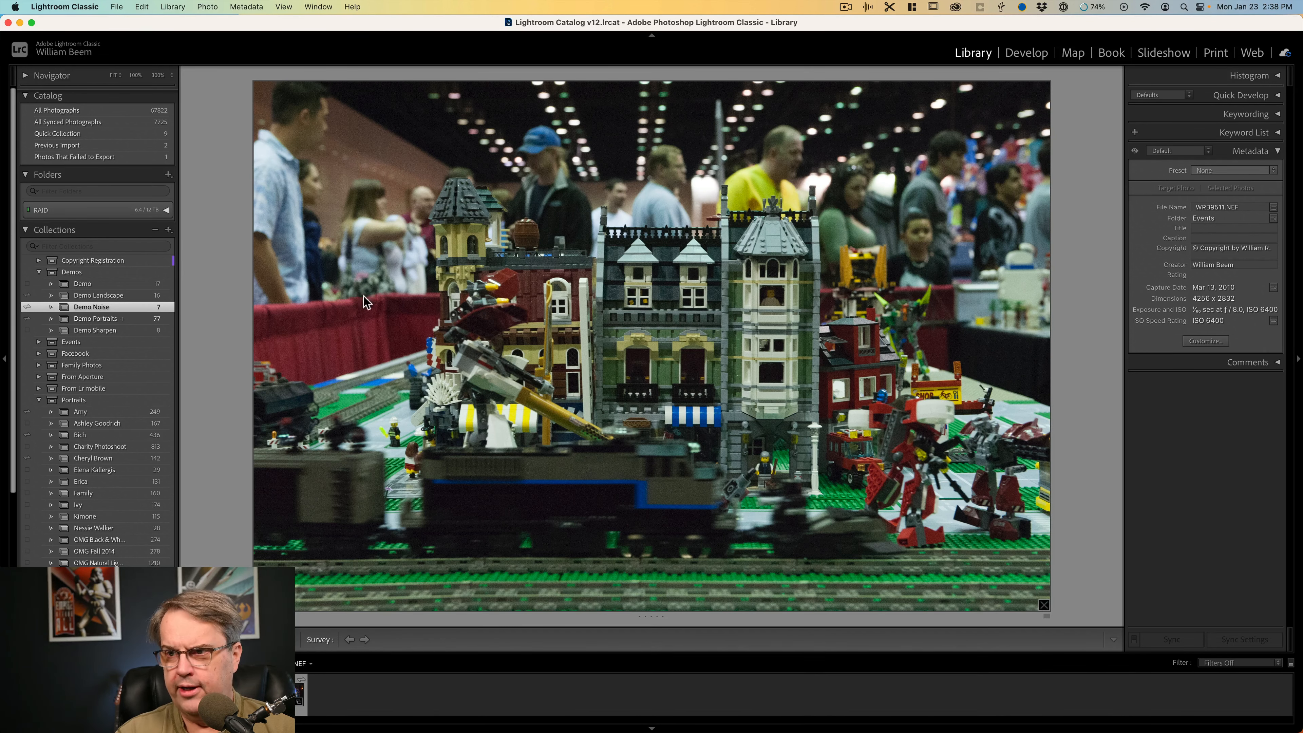
pyautogui.click(117, 7)
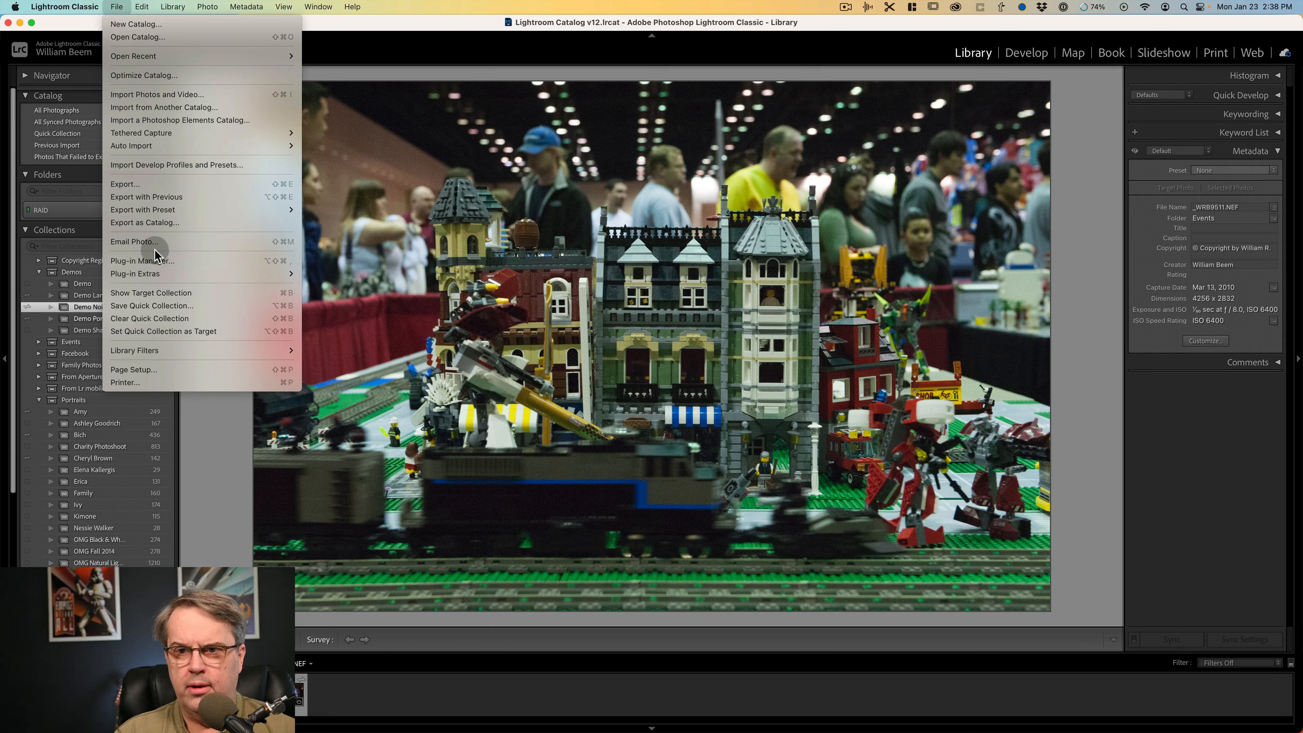
pyautogui.moveTo(175, 274)
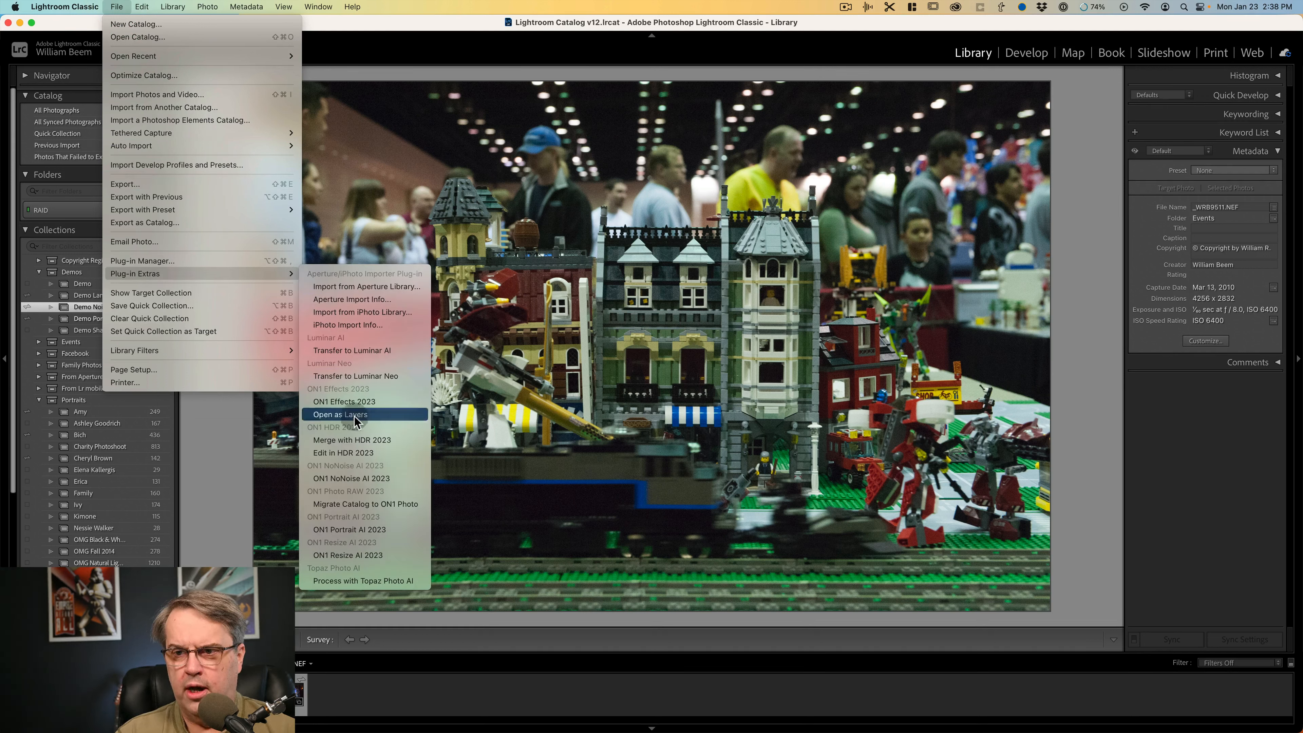
pyautogui.click(357, 478)
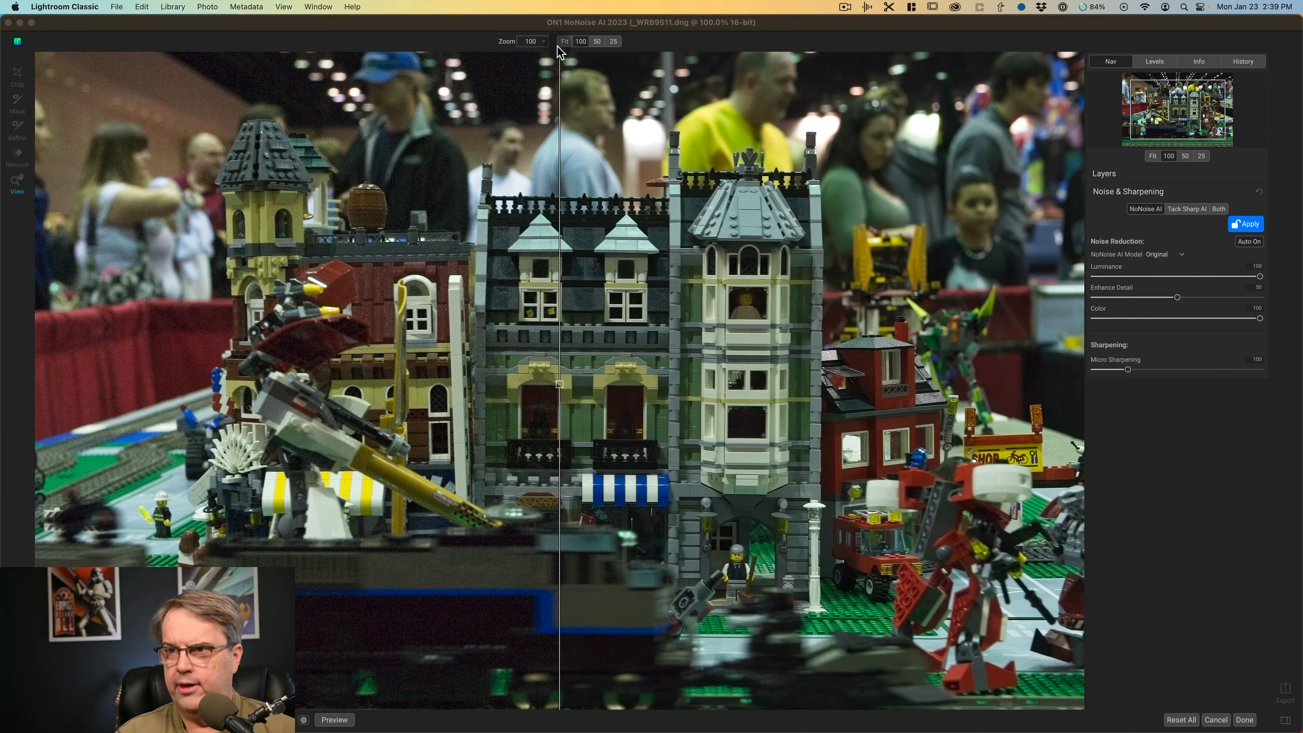
# - Enlarge the LEGO photo to 250% and compare the tower's windows before and after noise reduction with the divider
pyautogui.click(544, 42)
pyautogui.moveTo(519, 53); pyautogui.dragTo(527, 53)
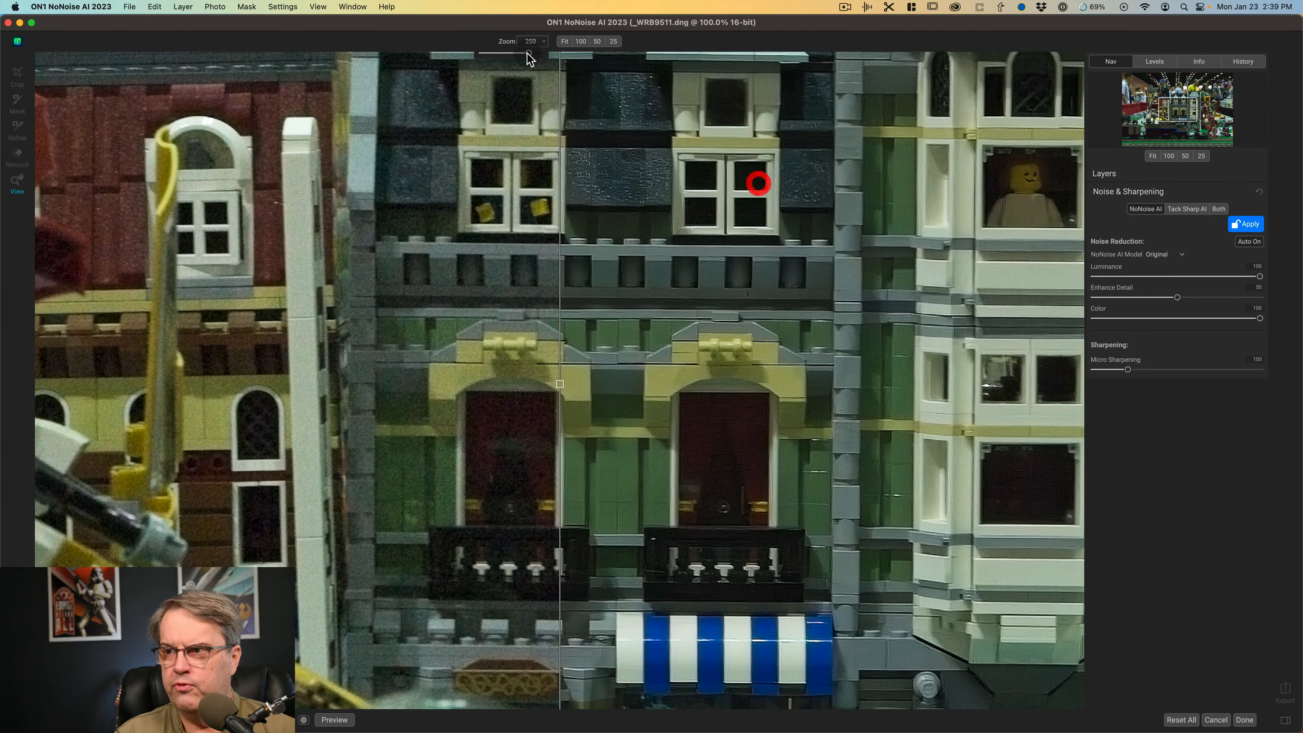
pyautogui.hscroll(5, 603, 276)
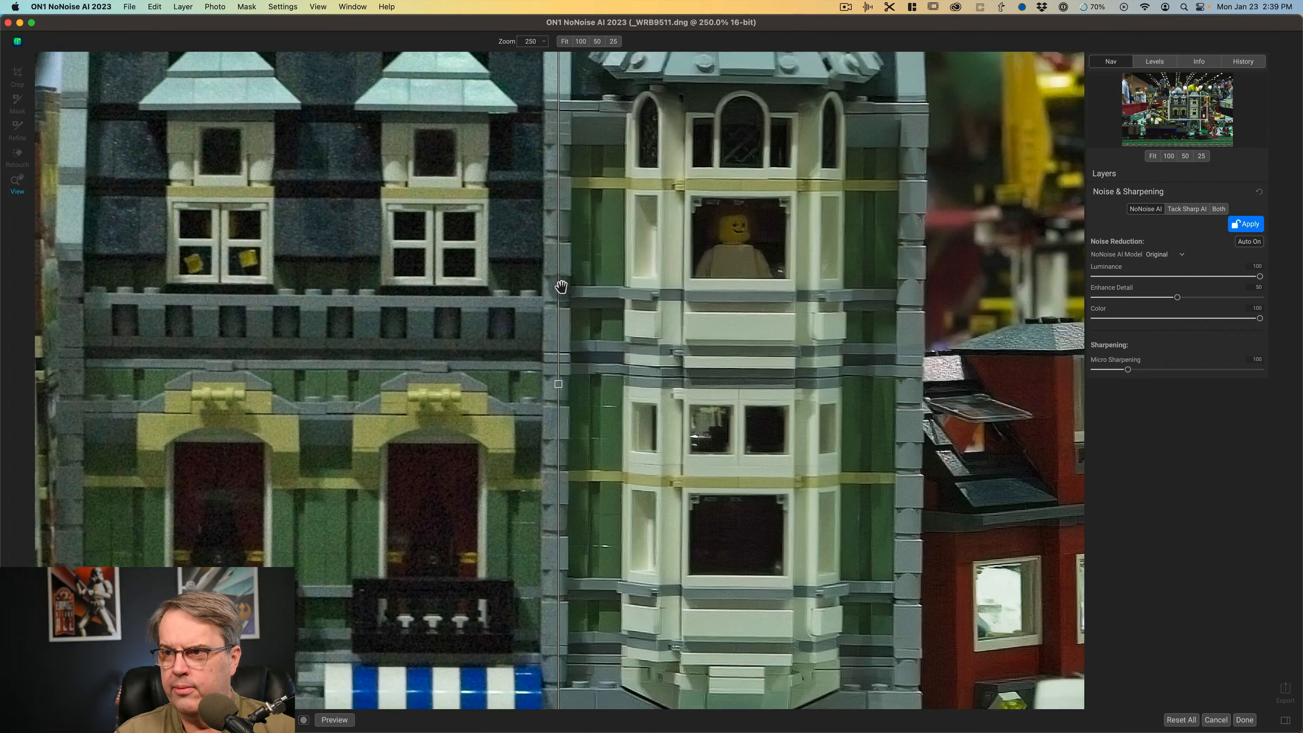
pyautogui.click(544, 294)
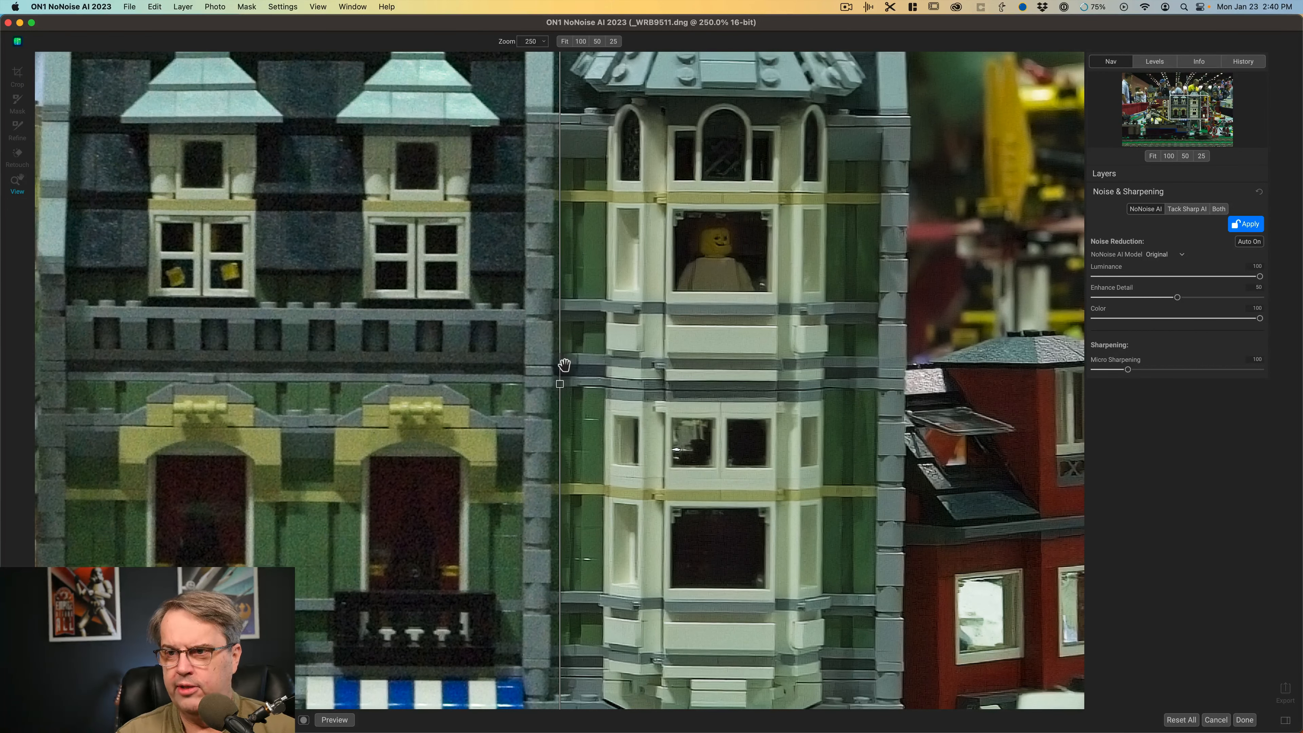
pyautogui.moveTo(560, 388); pyautogui.dragTo(893, 379)
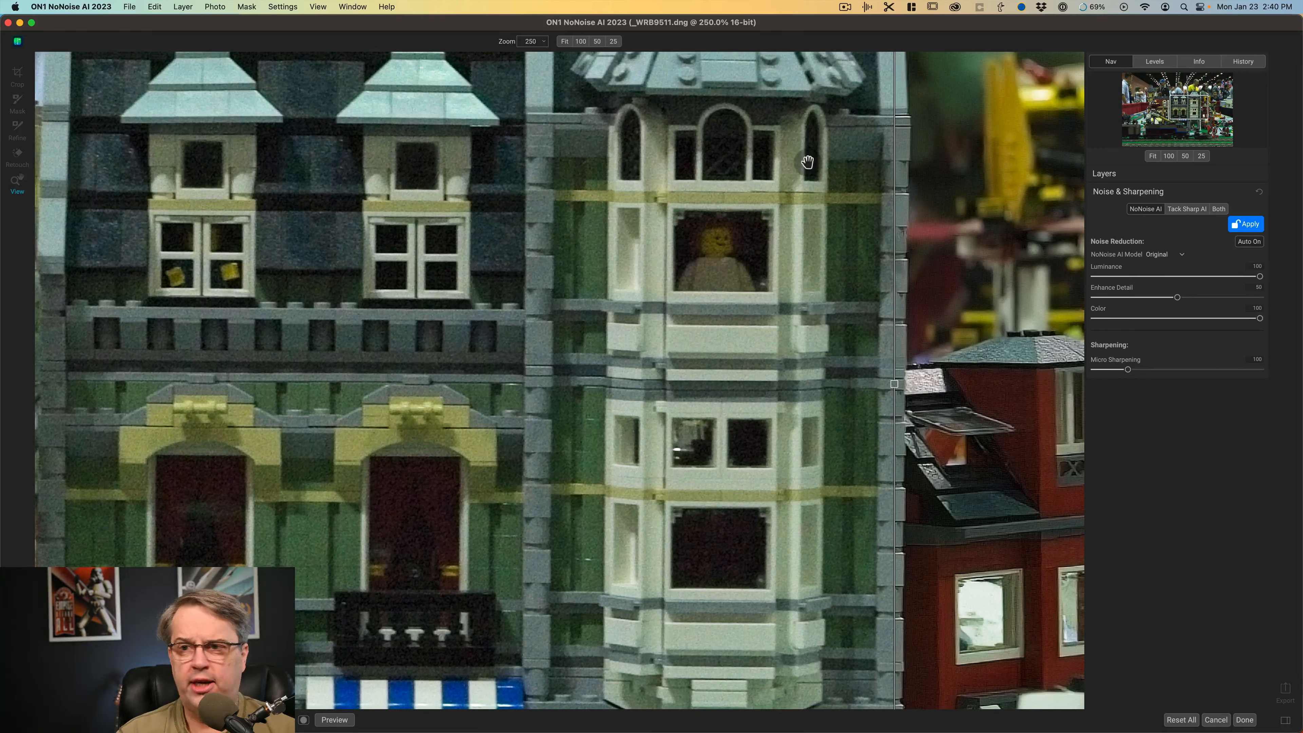
# - Check the photo's camera and exposure information, and compare noise reduction across the LEGO building's facade with the divider
pyautogui.click(1199, 63)
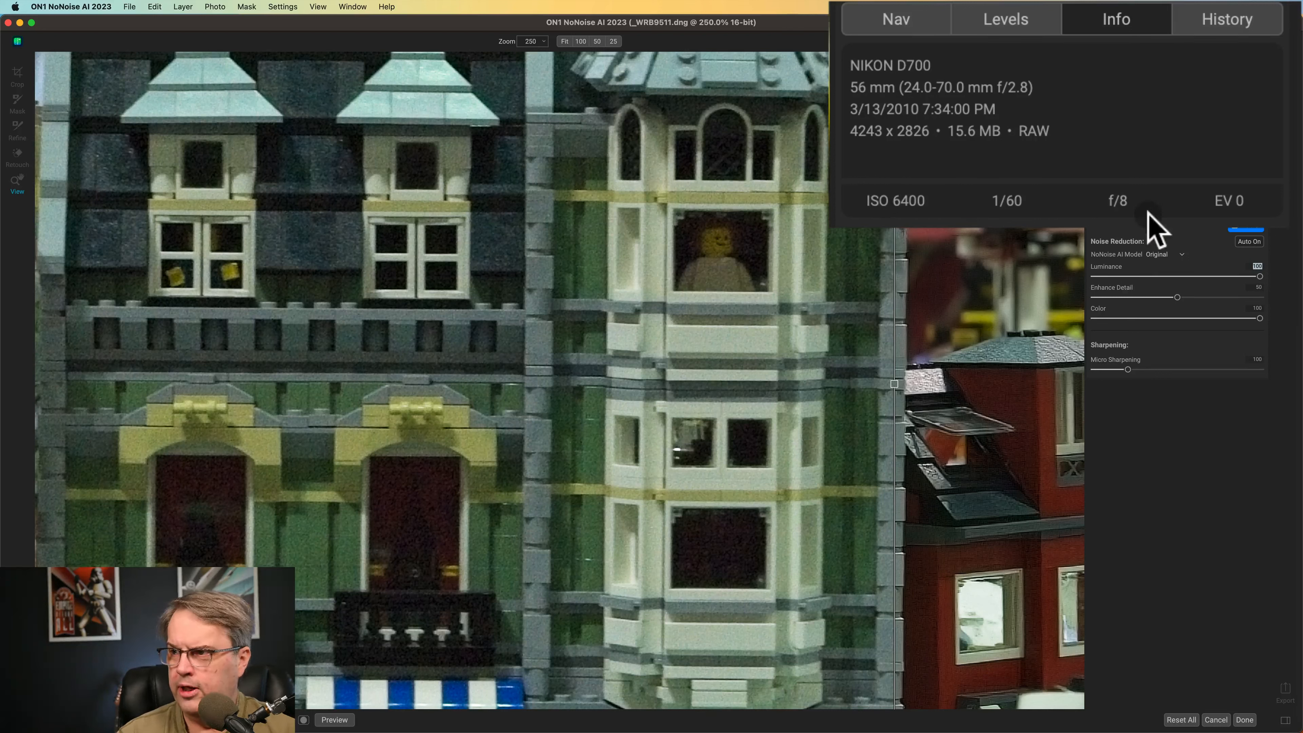
pyautogui.click(907, 15)
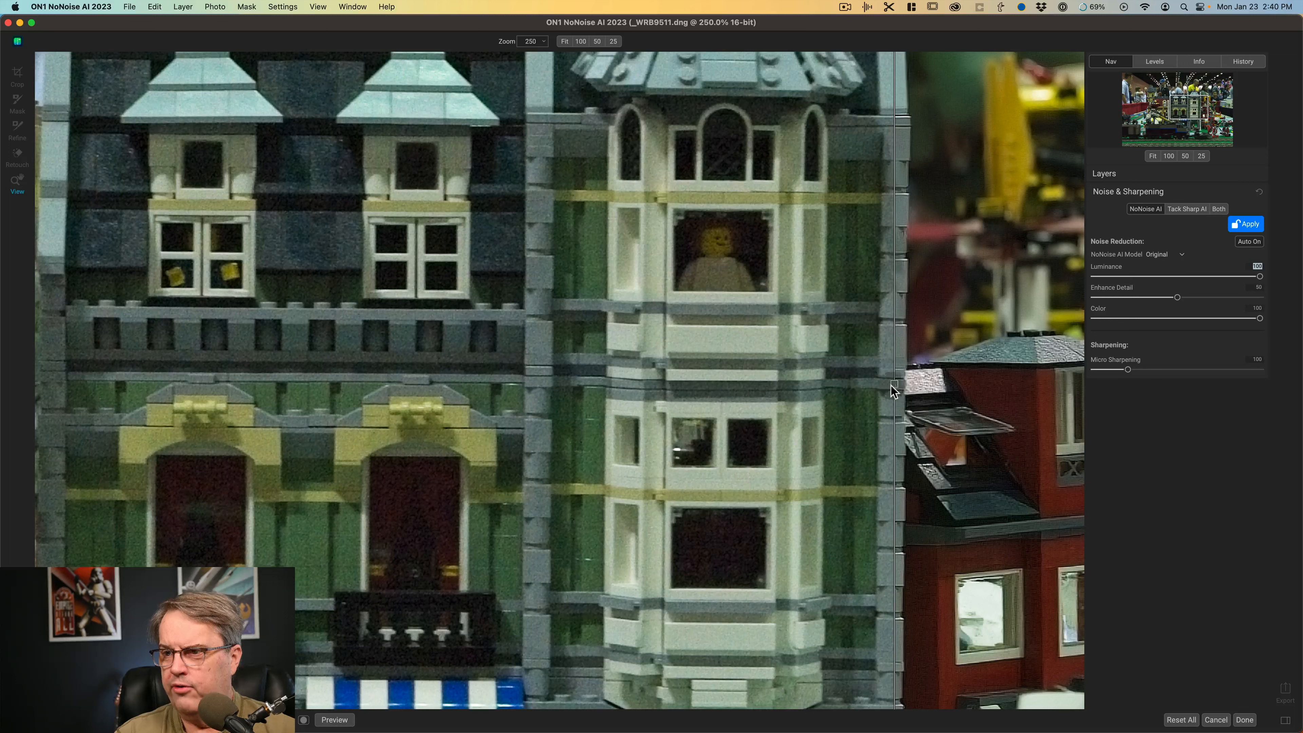
pyautogui.moveTo(890, 385); pyautogui.dragTo(395, 388)
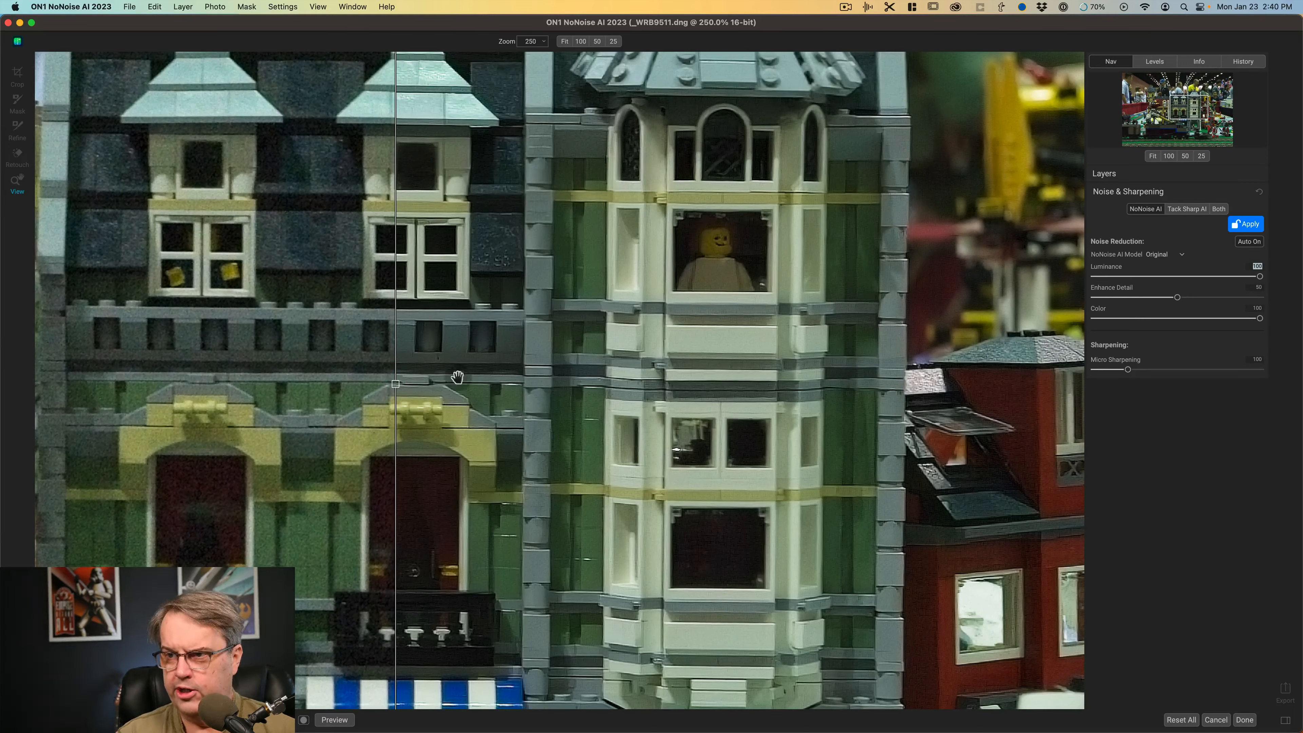
pyautogui.moveTo(397, 387); pyautogui.dragTo(532, 383)
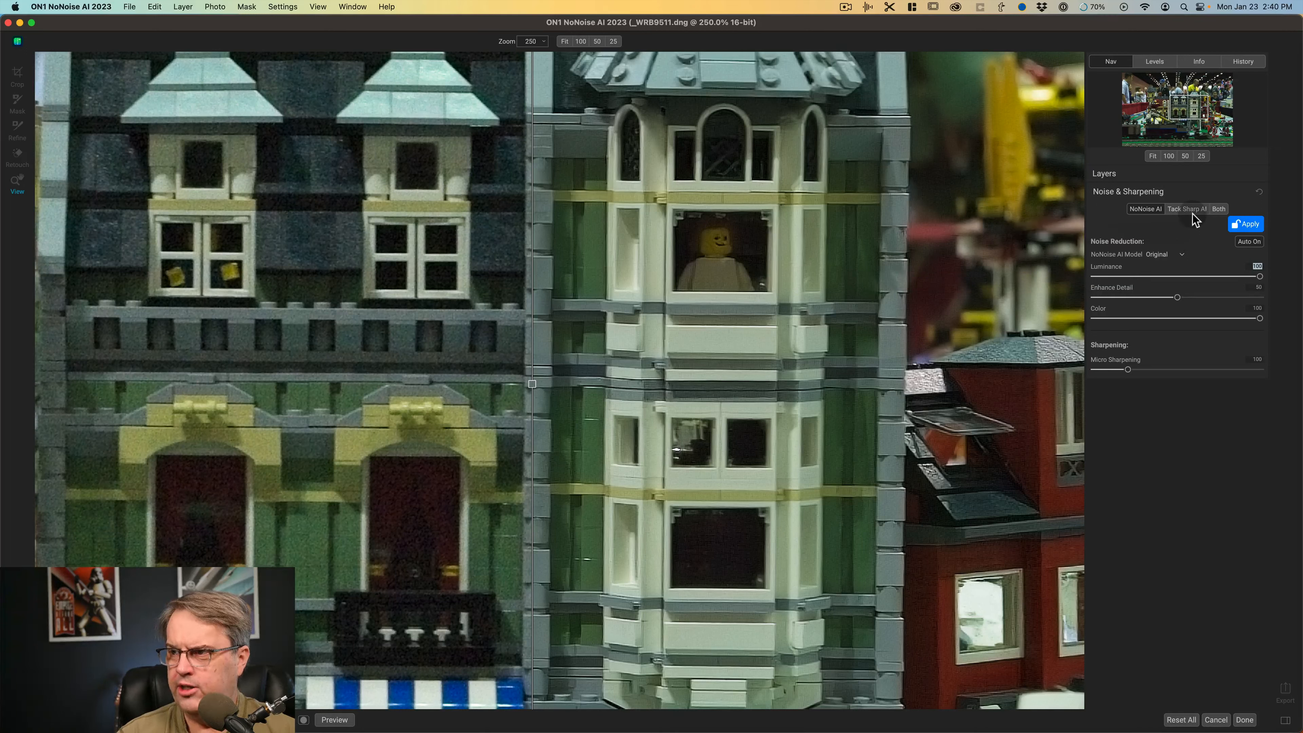
# - Try NoNoise AI and Tack Sharp AI together on the LEGO photo without the split comparison, and cancel the edit
pyautogui.click(1219, 209)
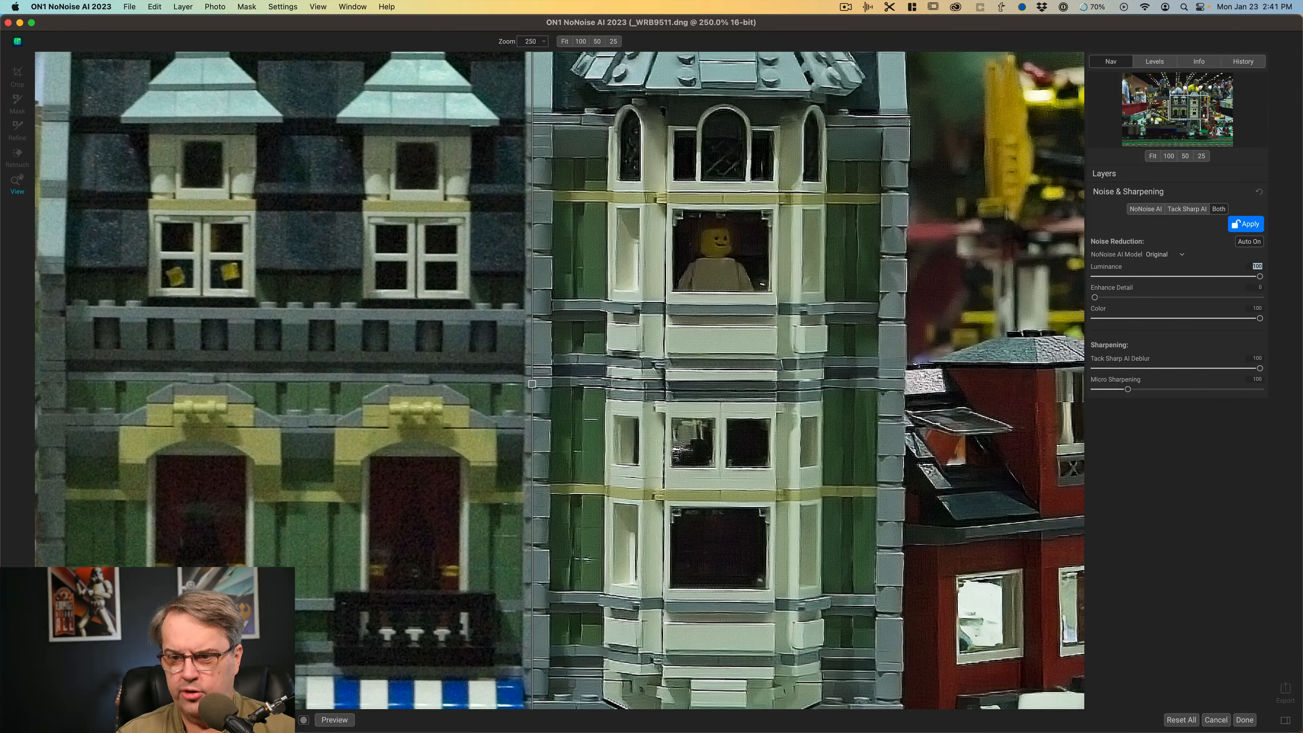
pyautogui.click(303, 719)
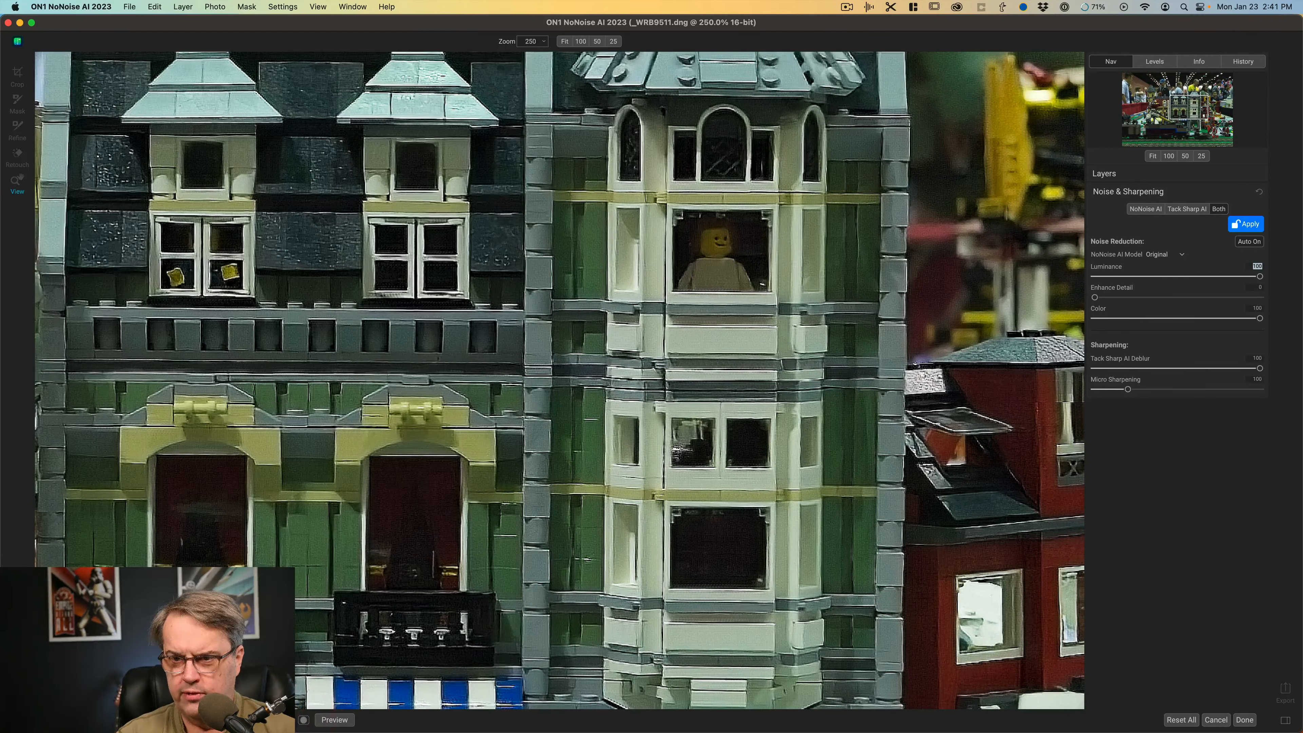
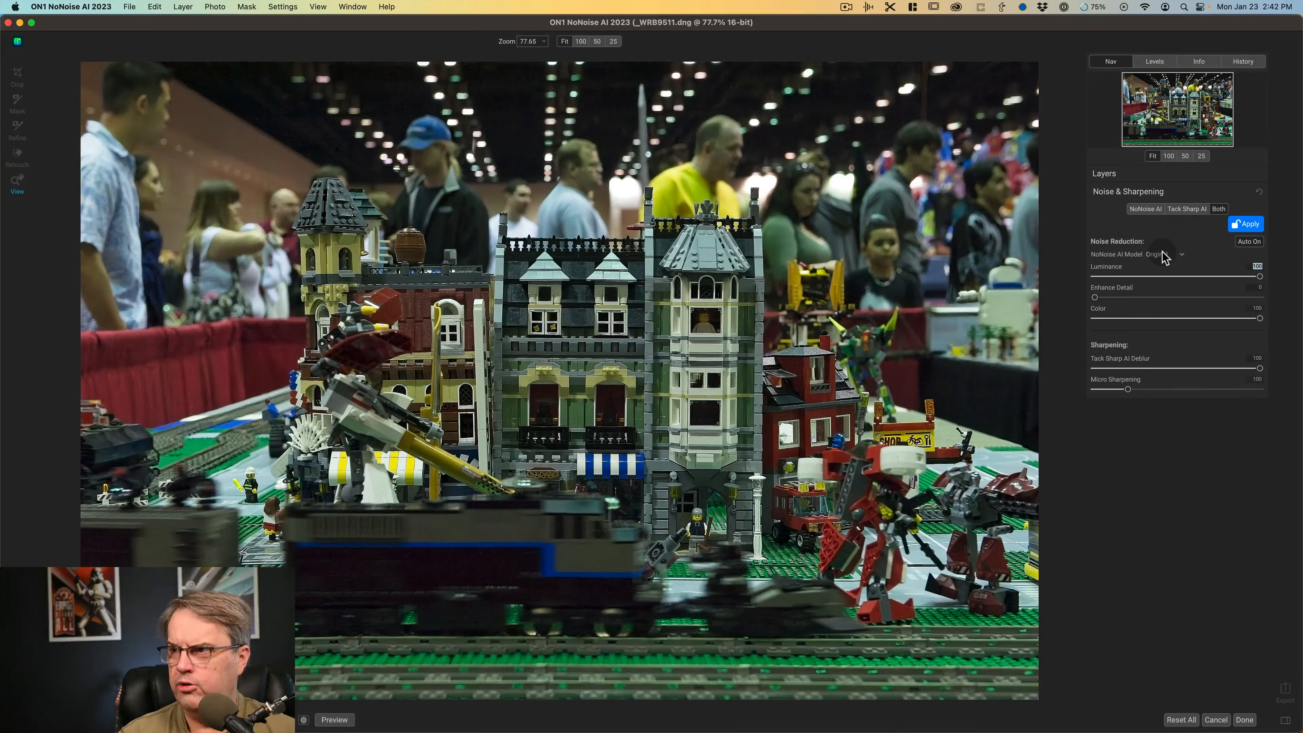
pyautogui.click(1216, 720)
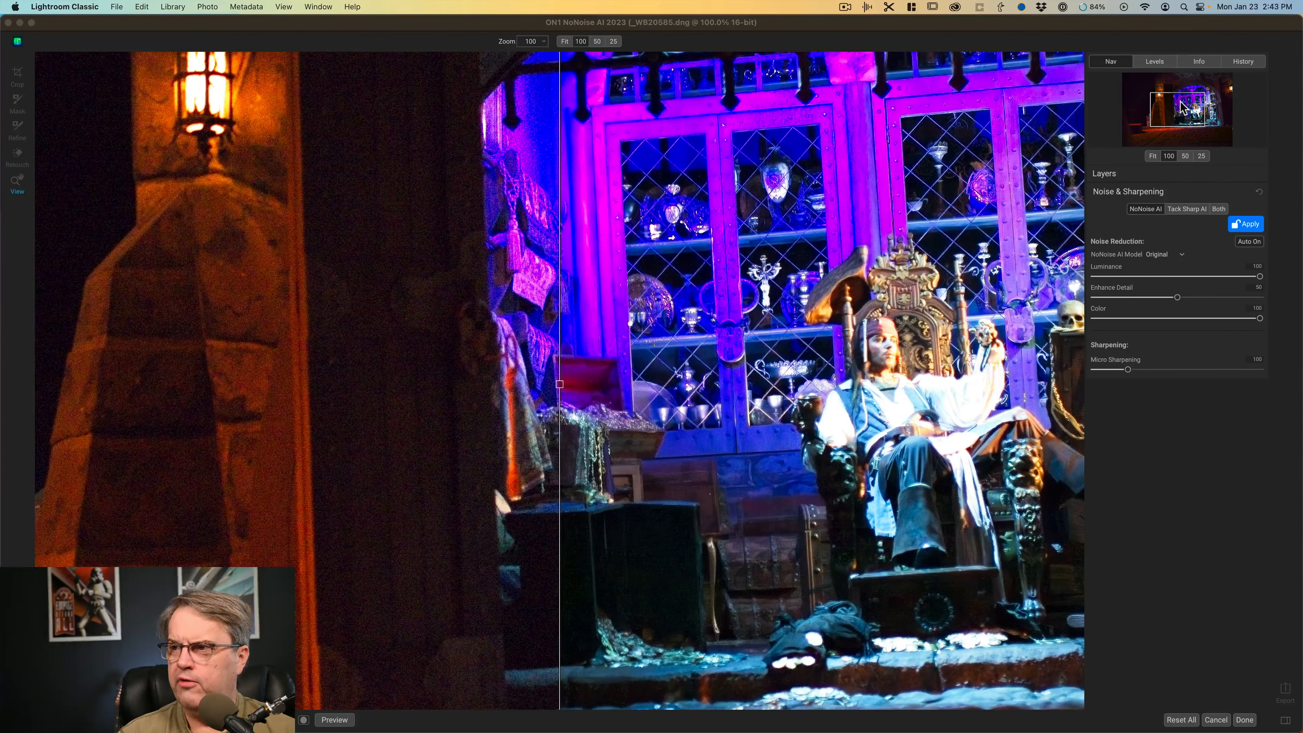
# - Compare the seated pirate scene before and after noise reduction with the divider, enlarging the pirate to 325%
pyautogui.click(861, 341)
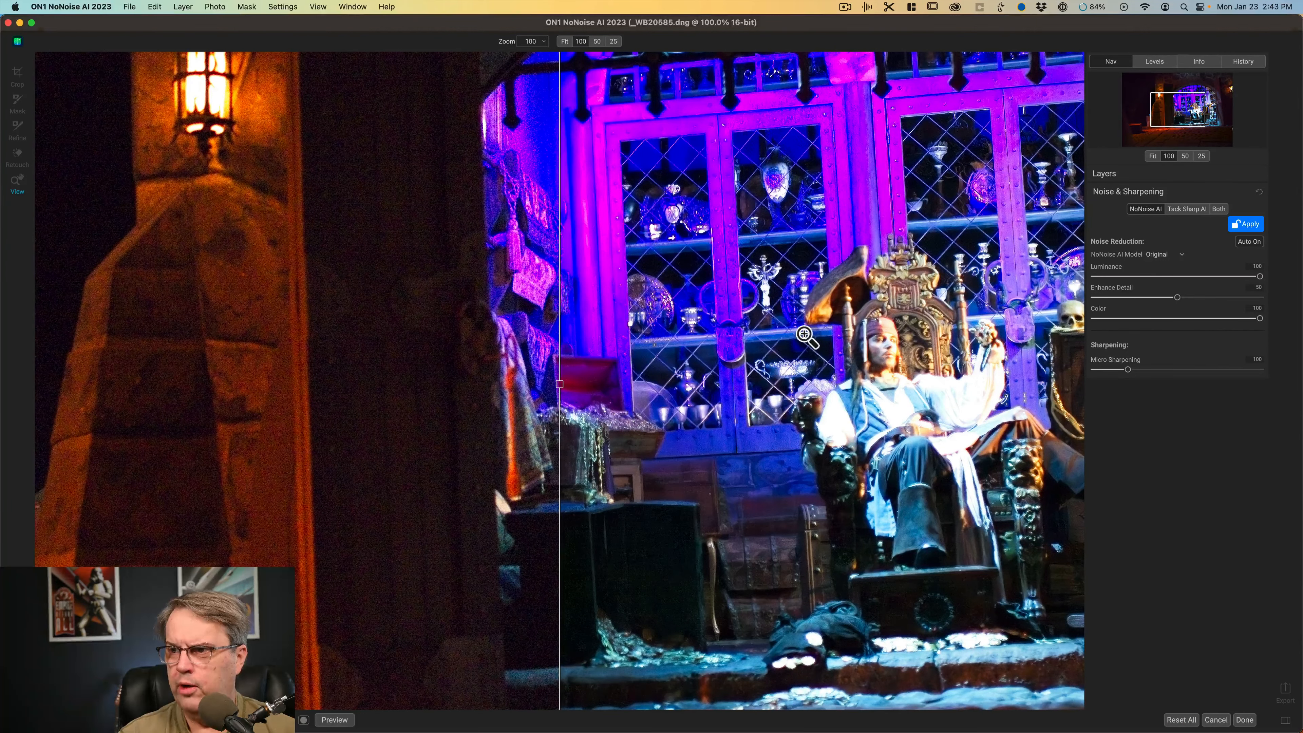
pyautogui.moveTo(807, 339); pyautogui.dragTo(653, 349)
pyautogui.moveTo(559, 384); pyautogui.dragTo(973, 382)
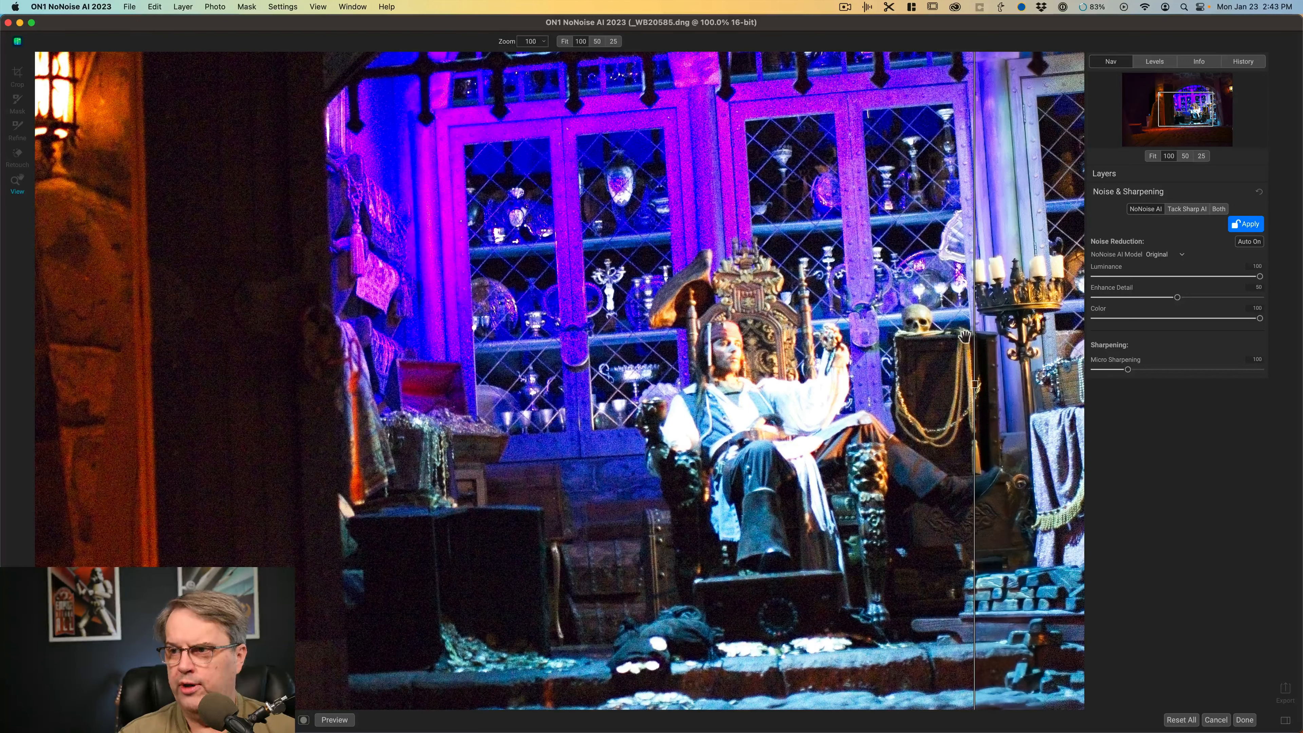
pyautogui.moveTo(971, 383); pyautogui.dragTo(412, 378)
pyautogui.scroll(5, 725, 384)
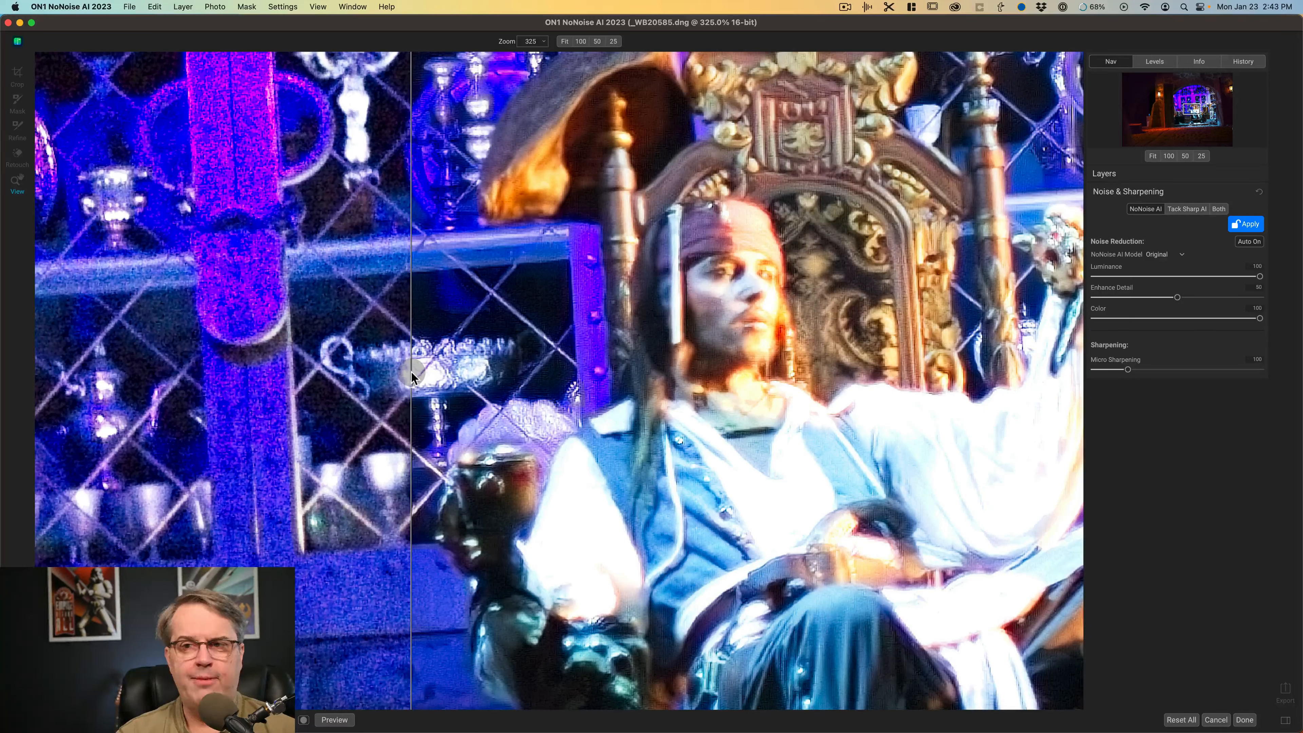
# - Try NoNoise AI and Tack Sharp AI together on the enlarged pirate and compare before and after with the divider
pyautogui.moveTo(411, 375); pyautogui.dragTo(446, 368)
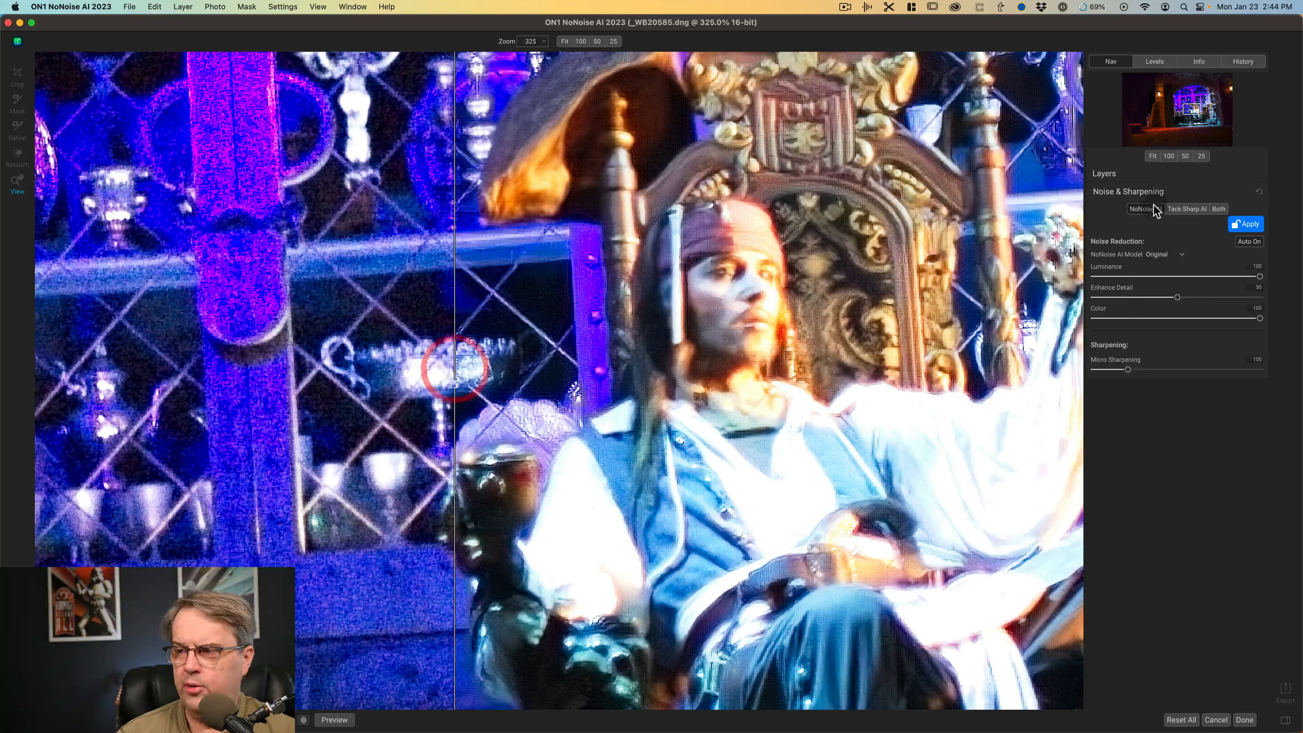
pyautogui.click(1218, 210)
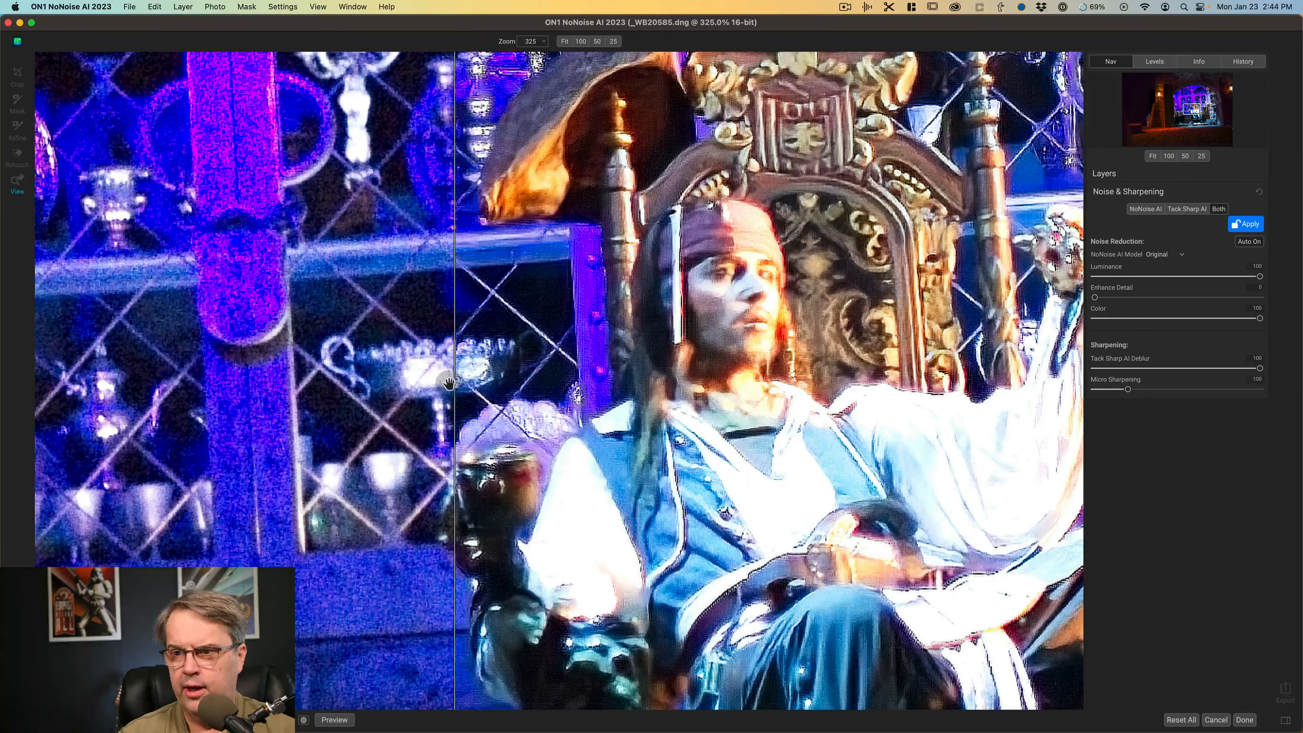
pyautogui.moveTo(455, 384); pyautogui.dragTo(295, 364)
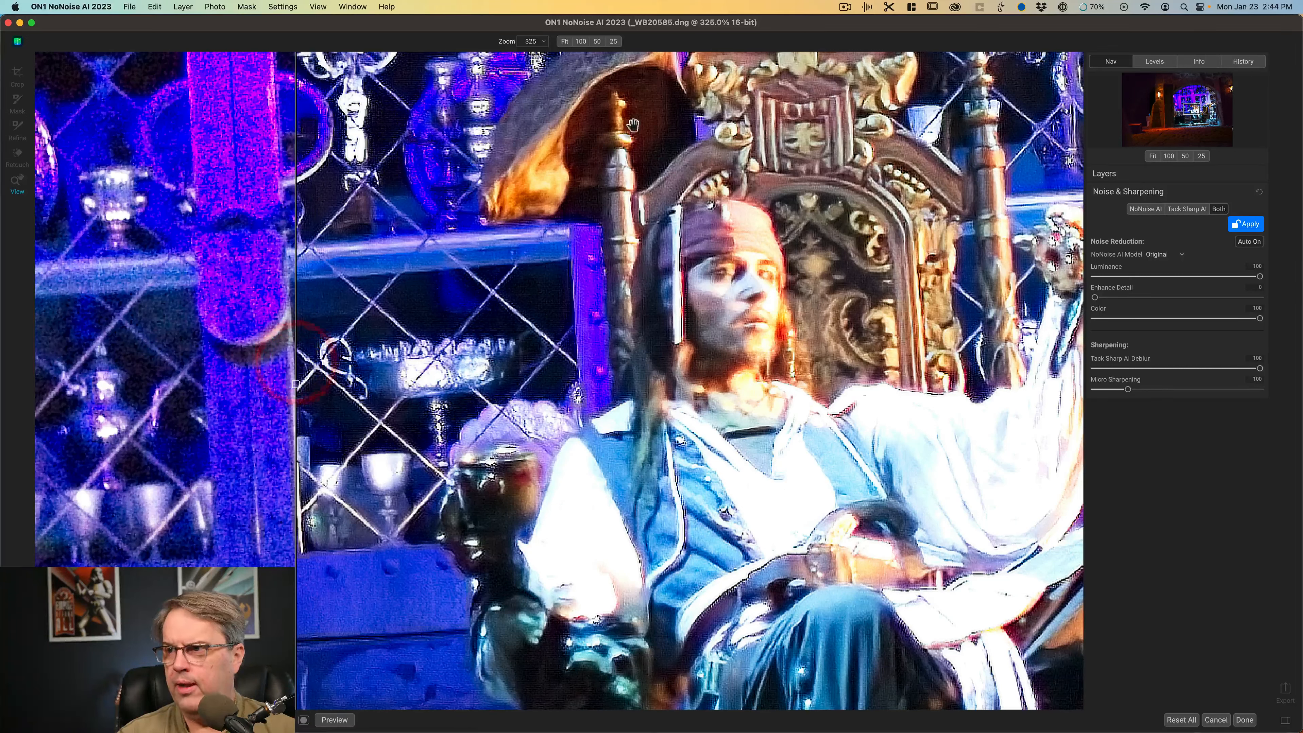
# - Show the pirate photo at 100% and compare the original with the processed version across the throne room using the divider
pyautogui.click(543, 42)
pyautogui.moveTo(526, 52); pyautogui.dragTo(514, 53)
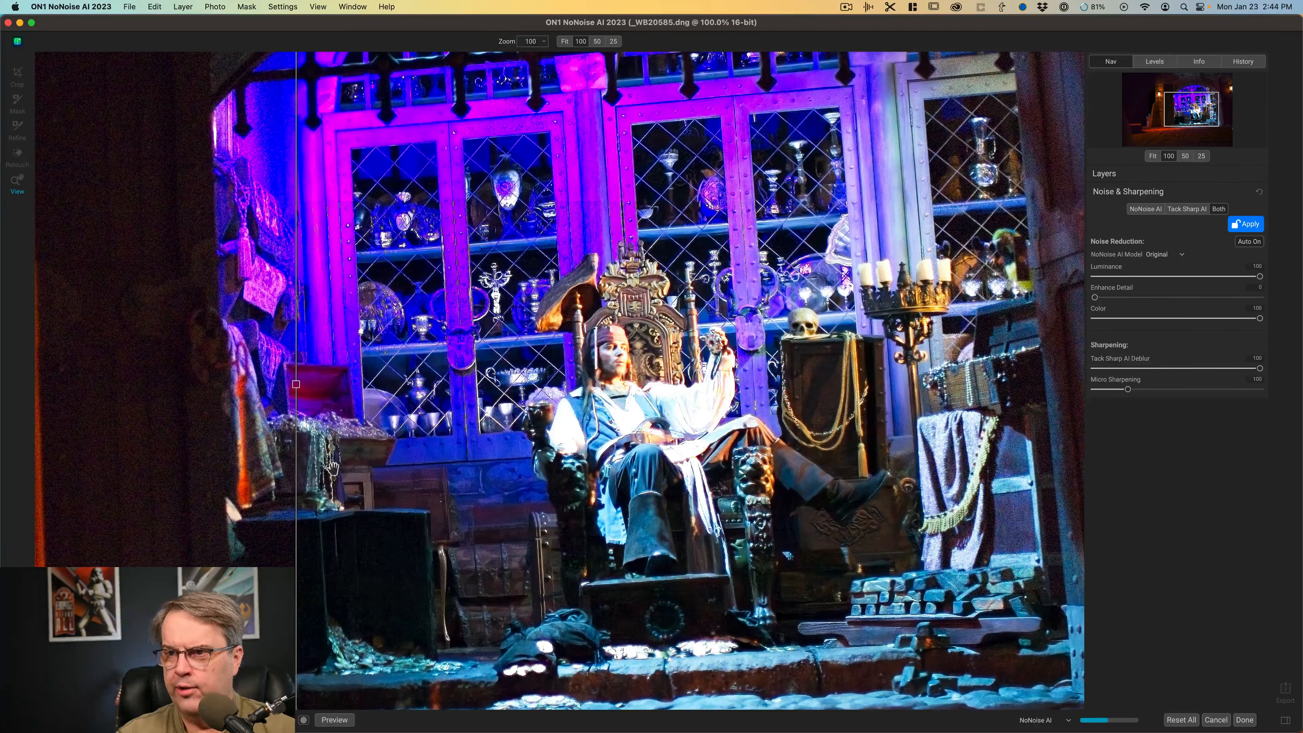
pyautogui.moveTo(296, 389); pyautogui.dragTo(813, 384)
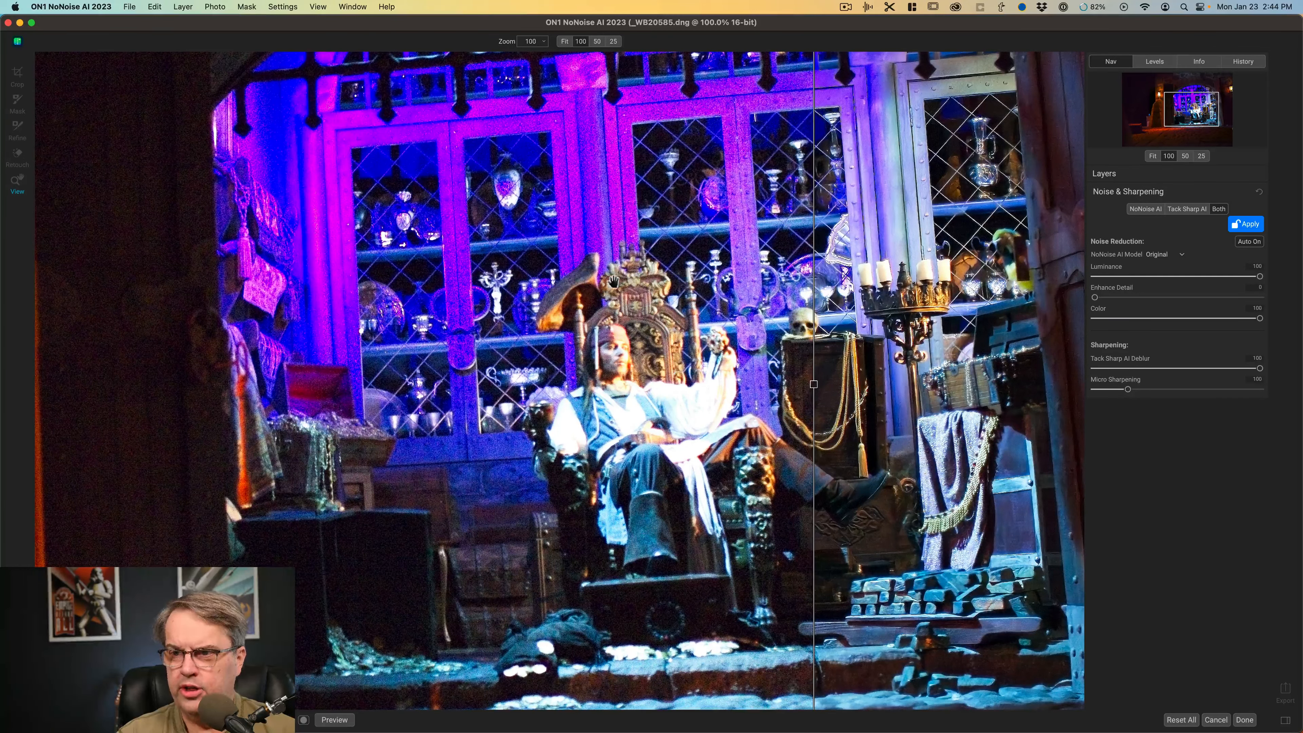
pyautogui.moveTo(814, 388); pyautogui.dragTo(429, 383)
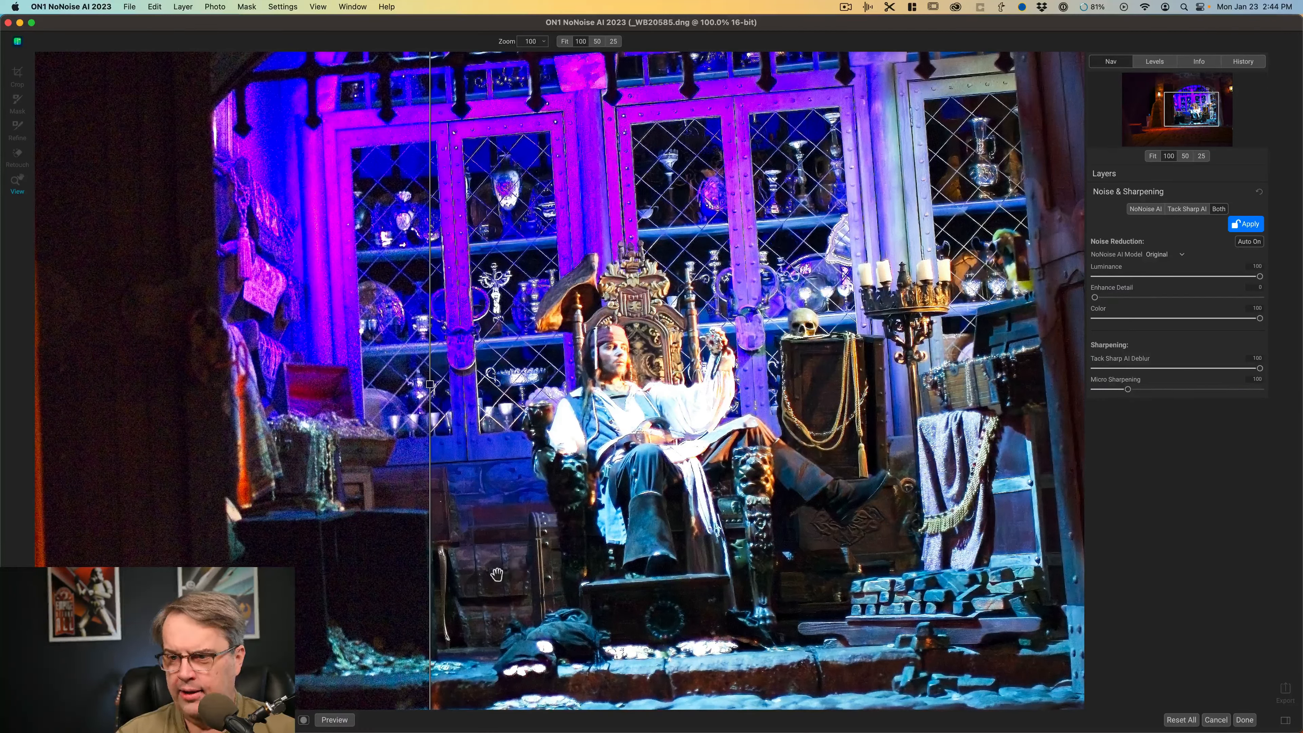
# - Fit the whole pirate photo in view and check its camera and exposure information
pyautogui.click(564, 41)
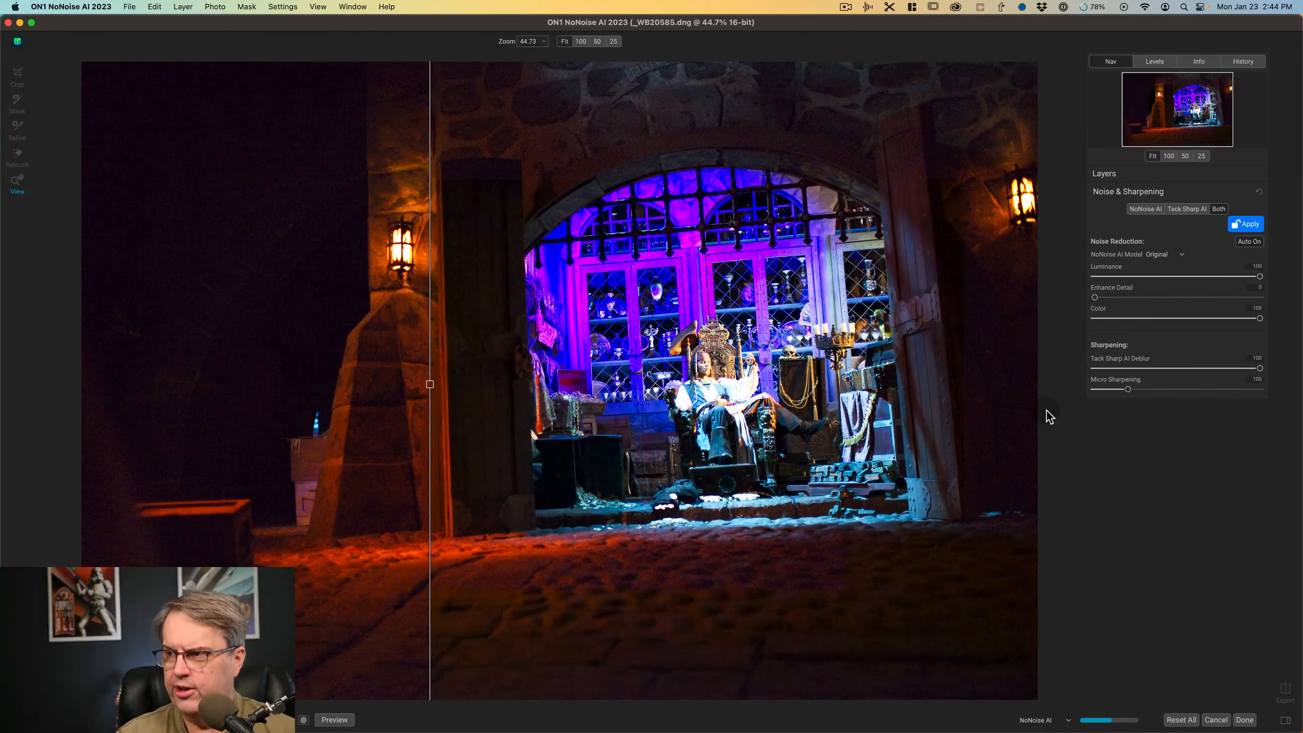
pyautogui.click(1193, 63)
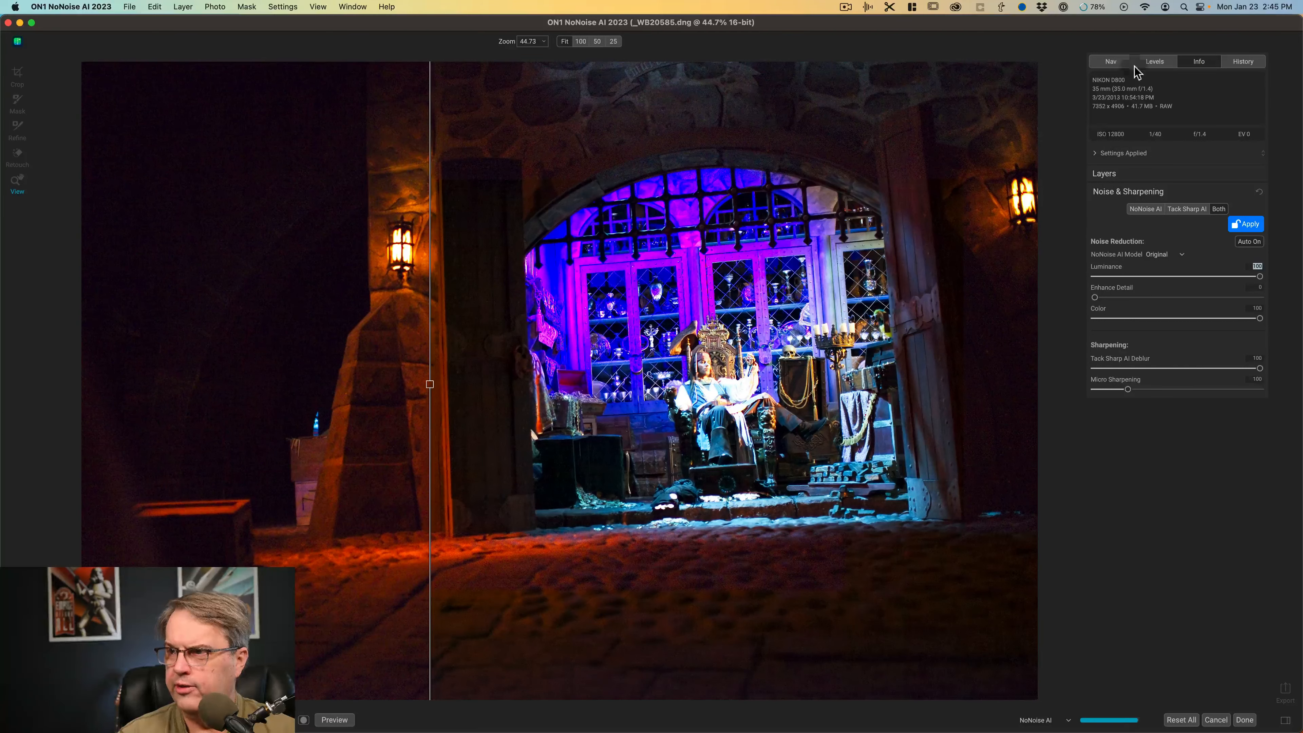
pyautogui.click(1109, 63)
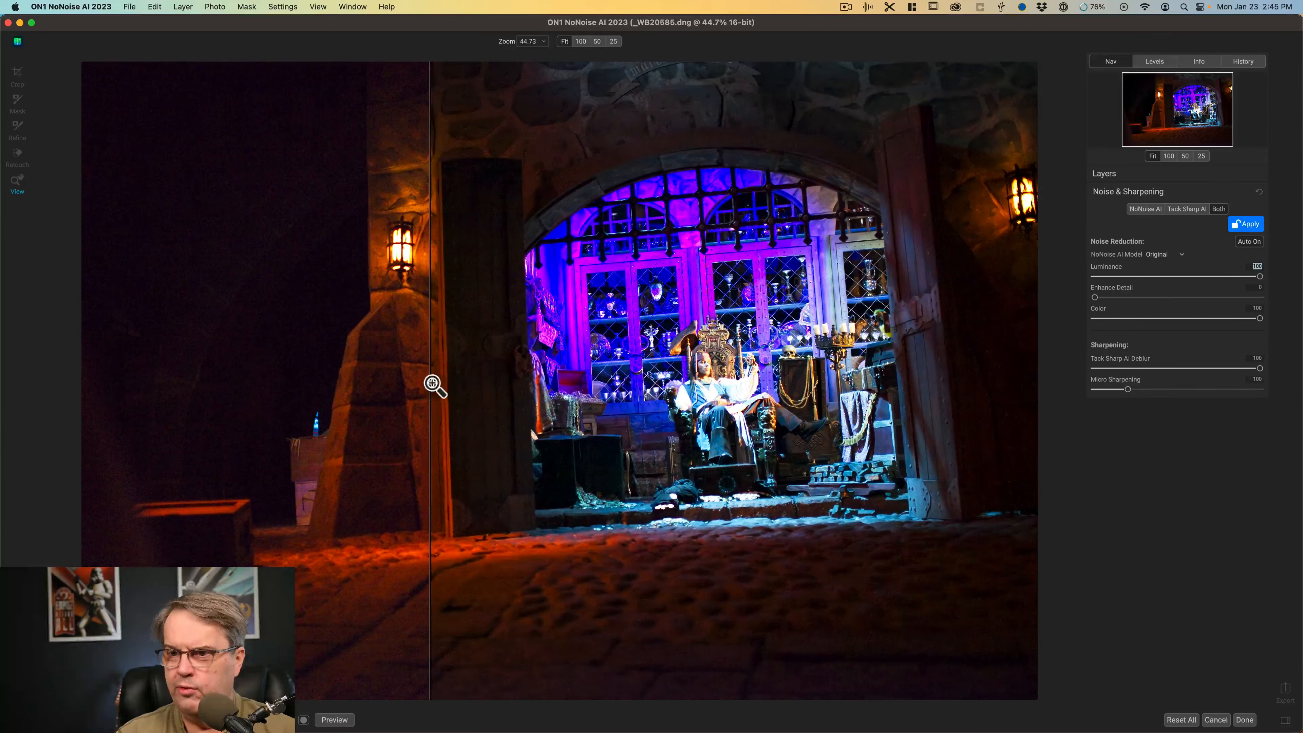
# - Compare the whole pirate scene before and after with the divider, and cancel the edit, discarding the work
pyautogui.moveTo(430, 390); pyautogui.dragTo(549, 388)
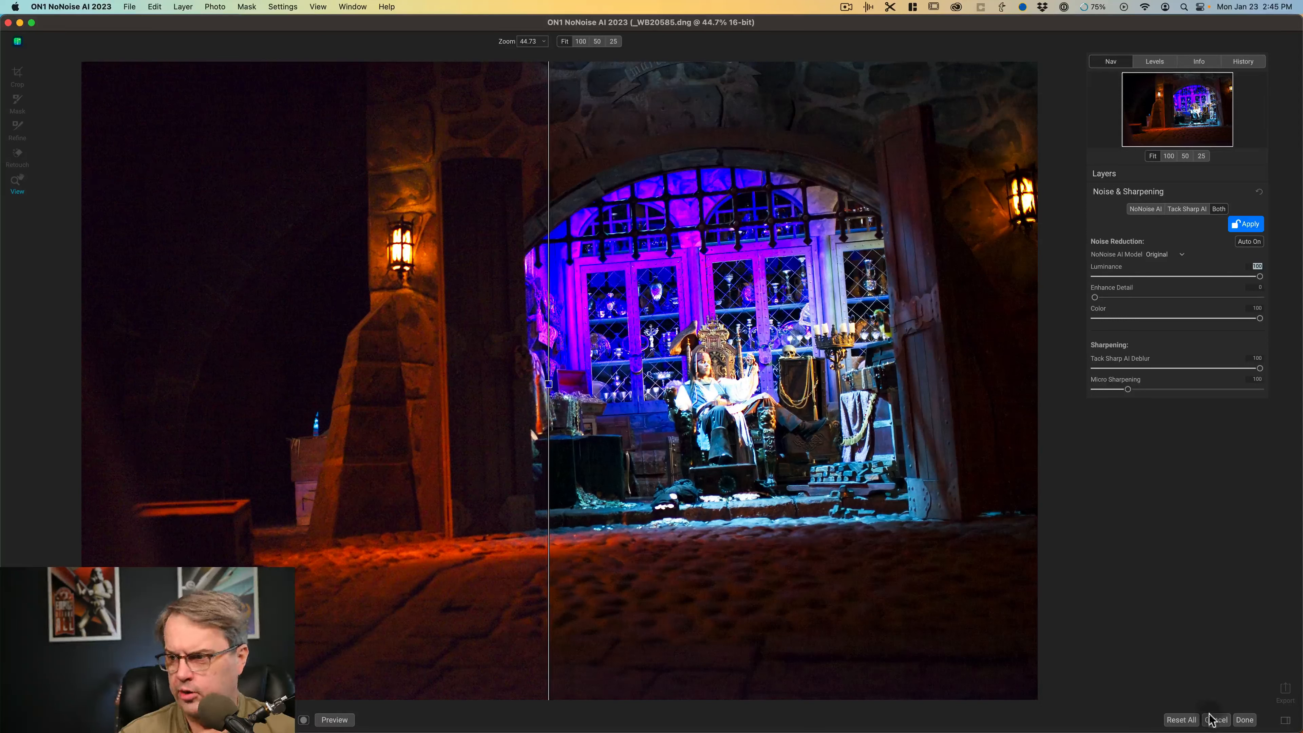
pyautogui.click(1217, 720)
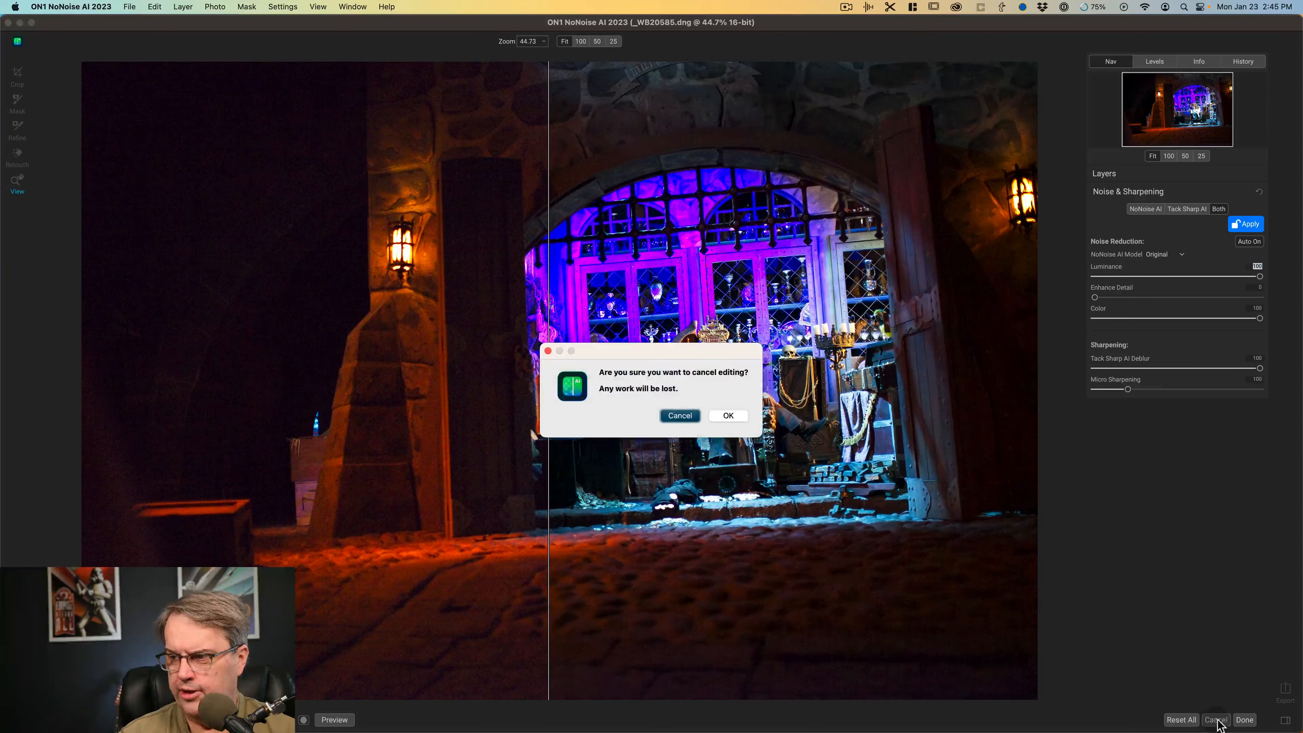
pyautogui.click(728, 416)
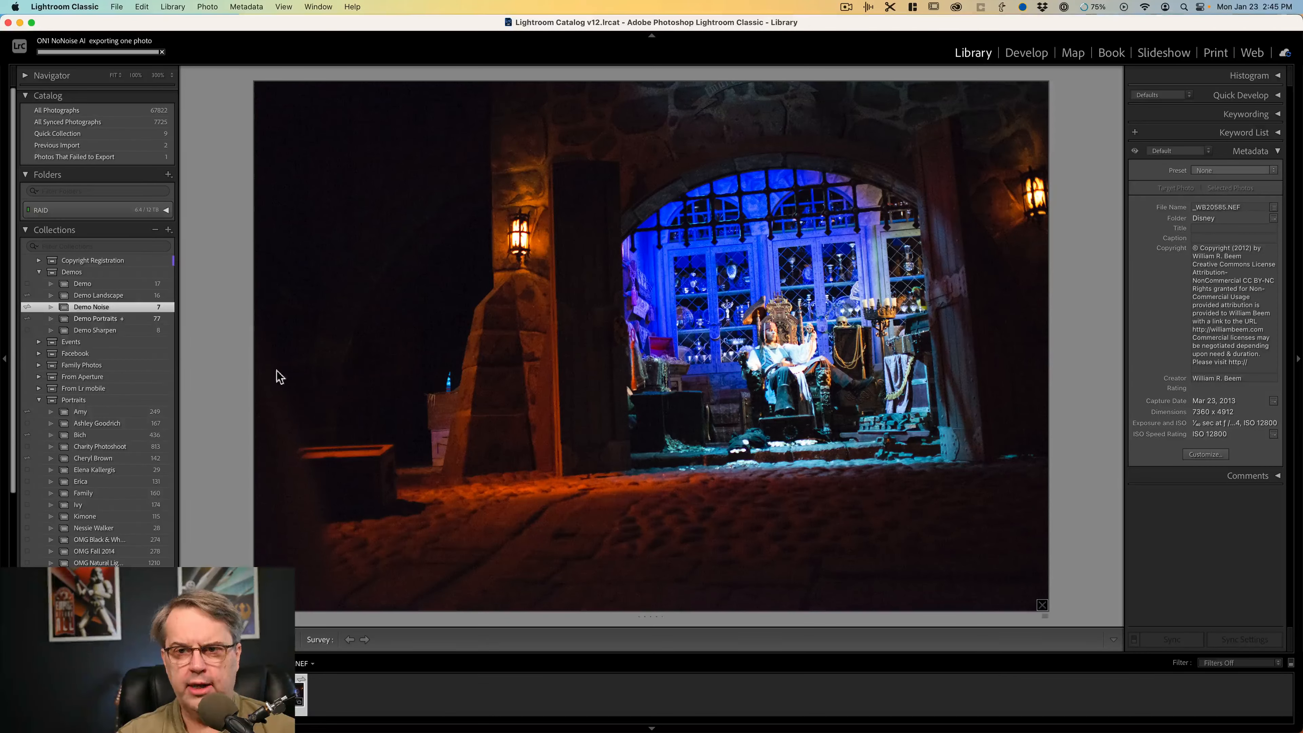
# - Open the woman's portrait from the Demo Sharpen collection in ON1 NoNoise AI 2023 and compare noise reduction across her face with the divider
pyautogui.click(112, 330)
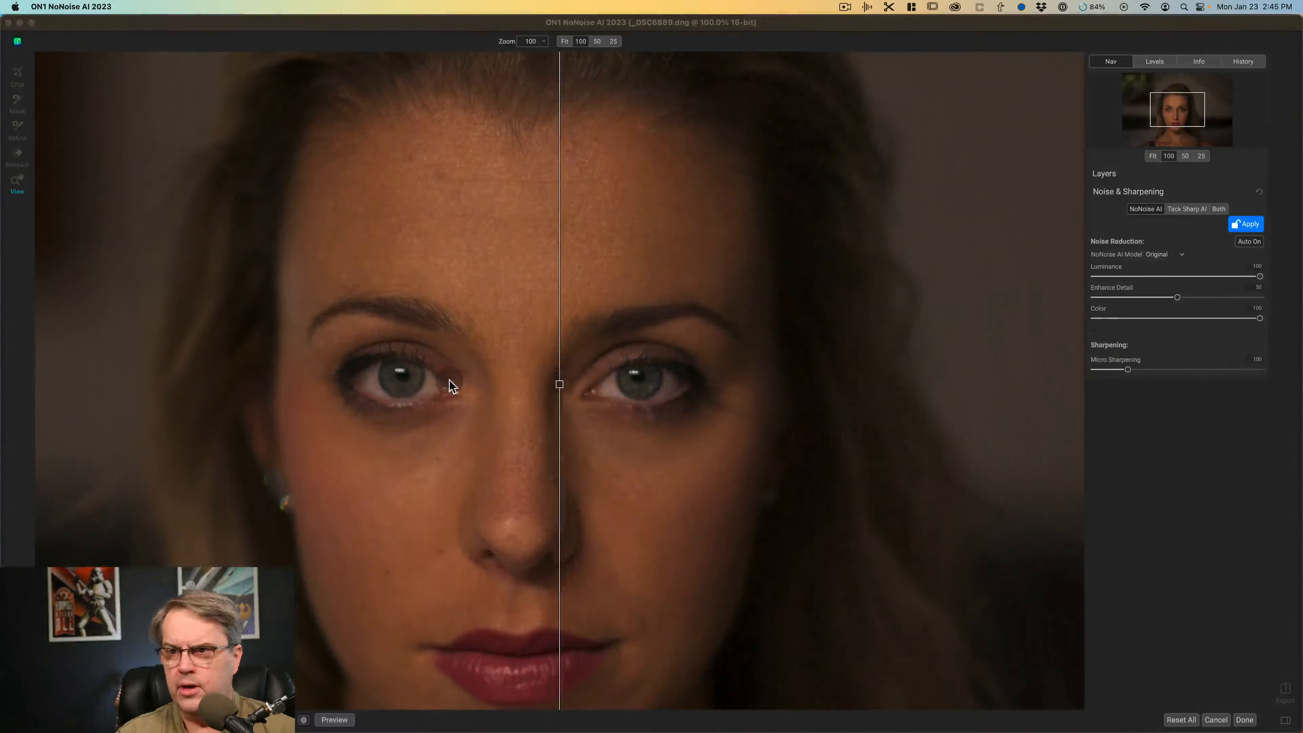
pyautogui.click(448, 379)
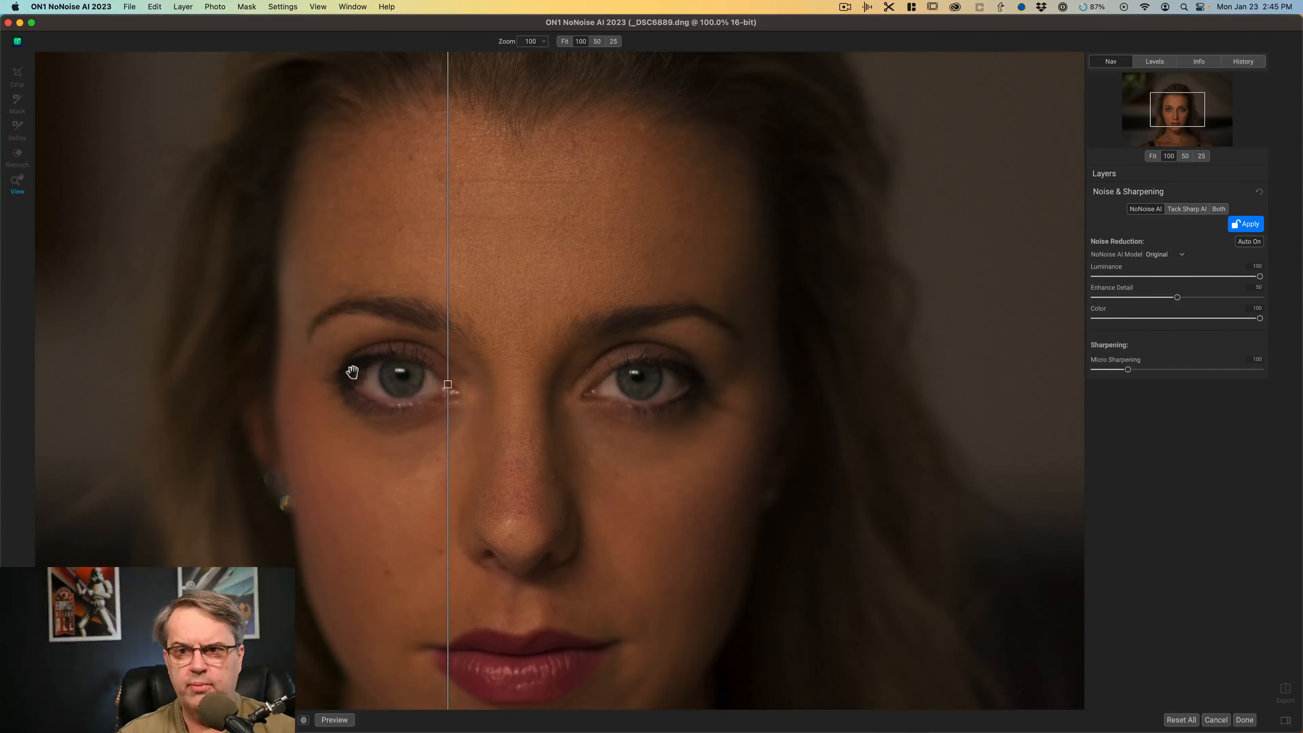
pyautogui.moveTo(448, 385); pyautogui.dragTo(493, 389)
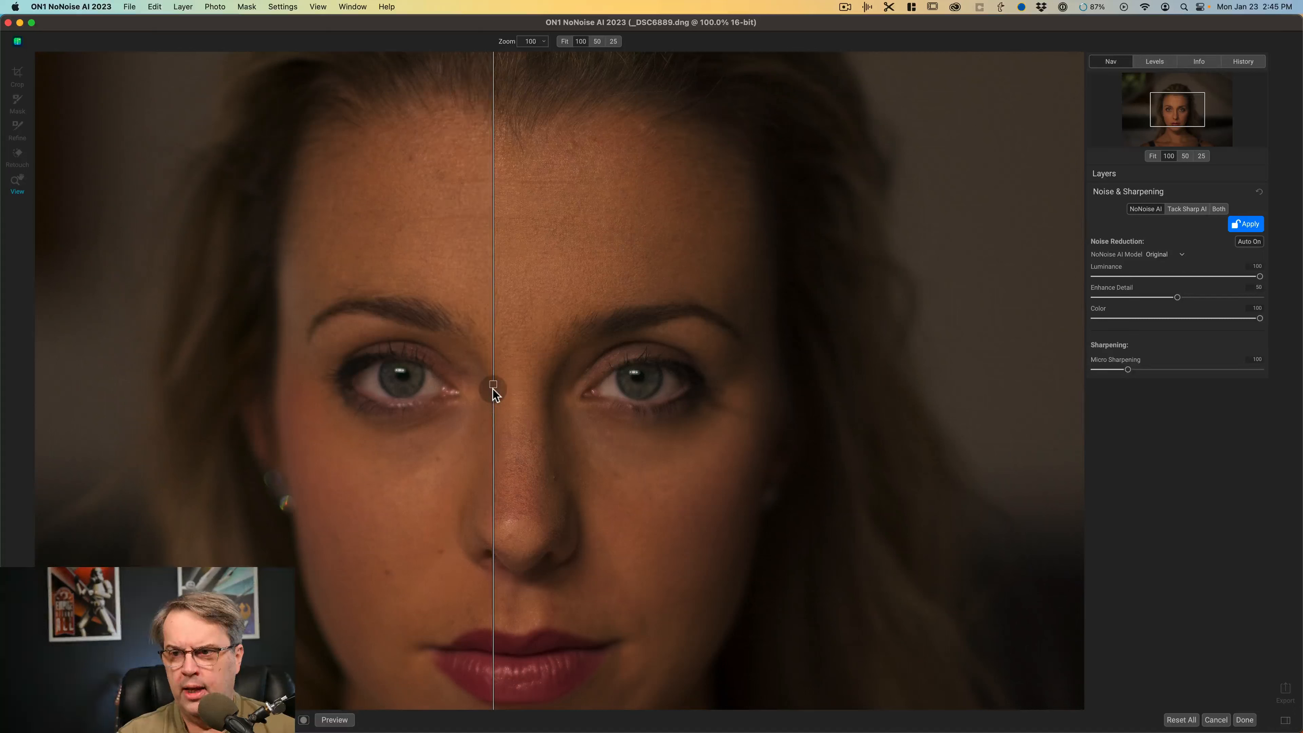
# - Switch the portrait to Tack Sharp AI and compare the sharpening across her forehead and eyes with the divider
pyautogui.click(1182, 209)
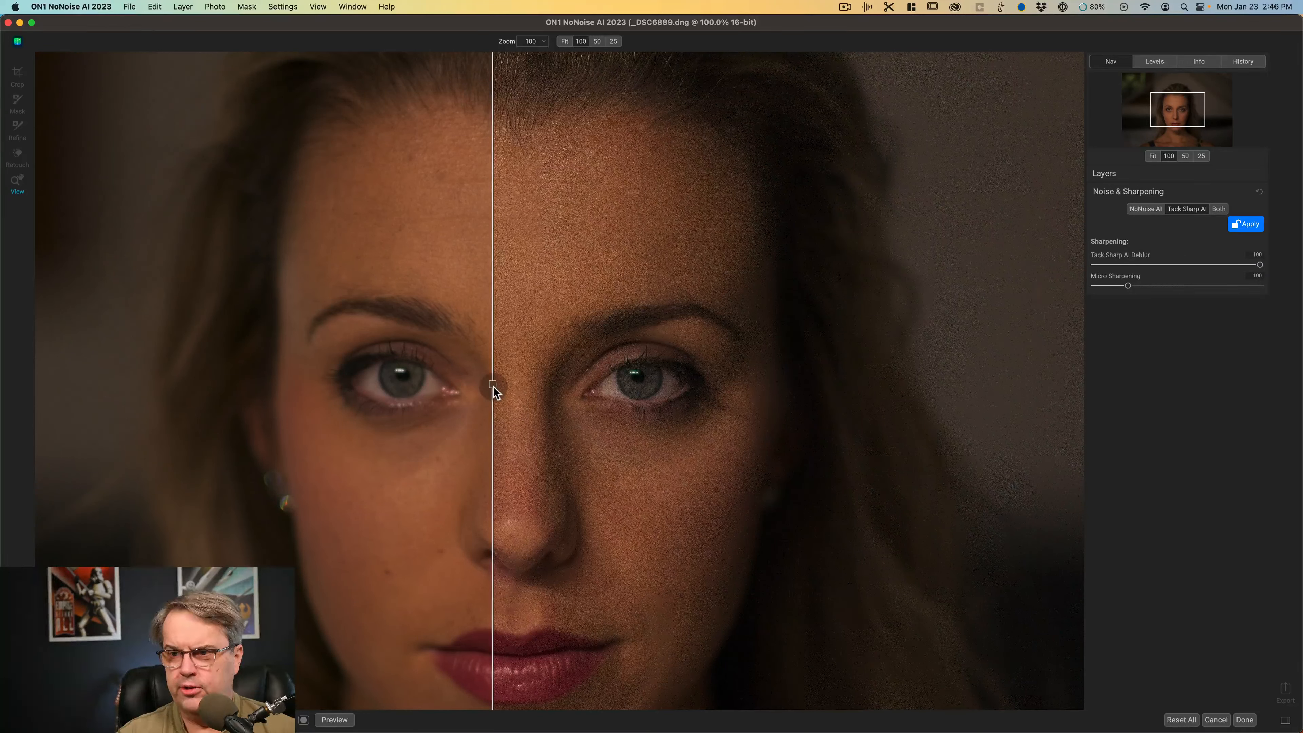
pyautogui.moveTo(494, 387); pyautogui.dragTo(521, 386)
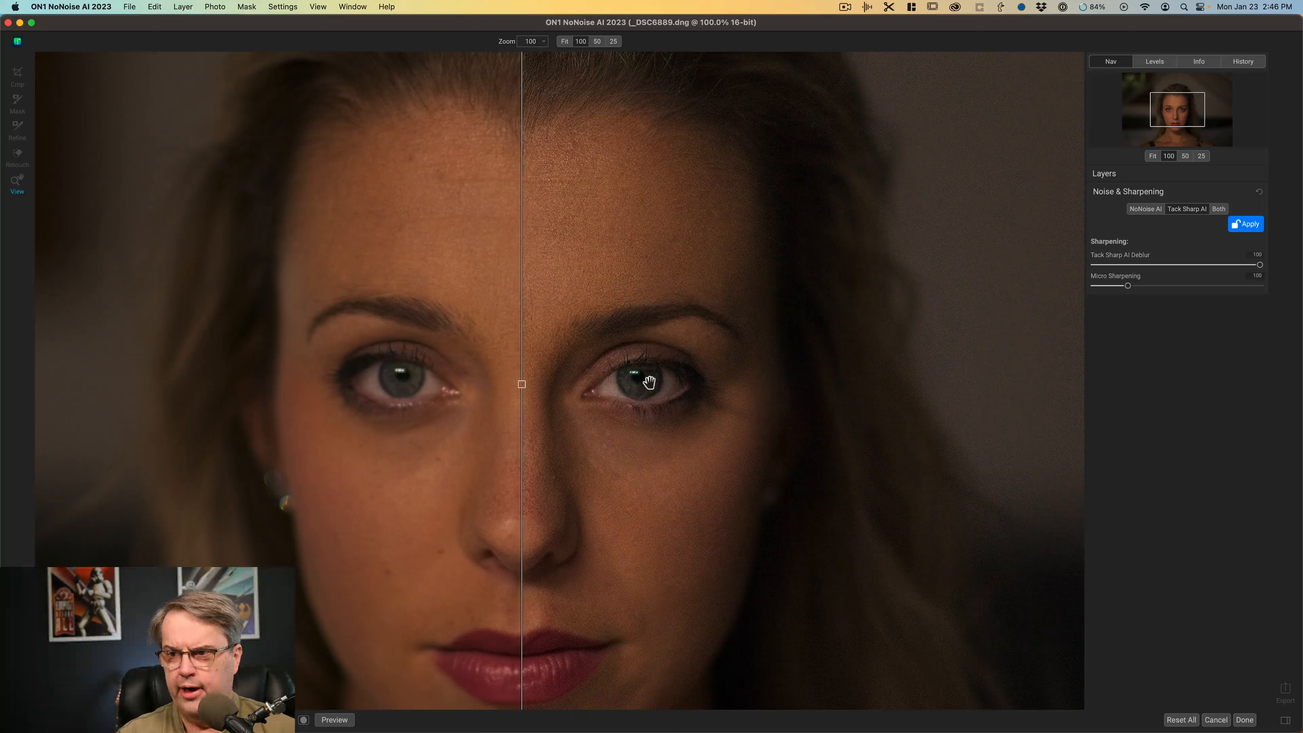
pyautogui.moveTo(522, 386); pyautogui.dragTo(303, 384)
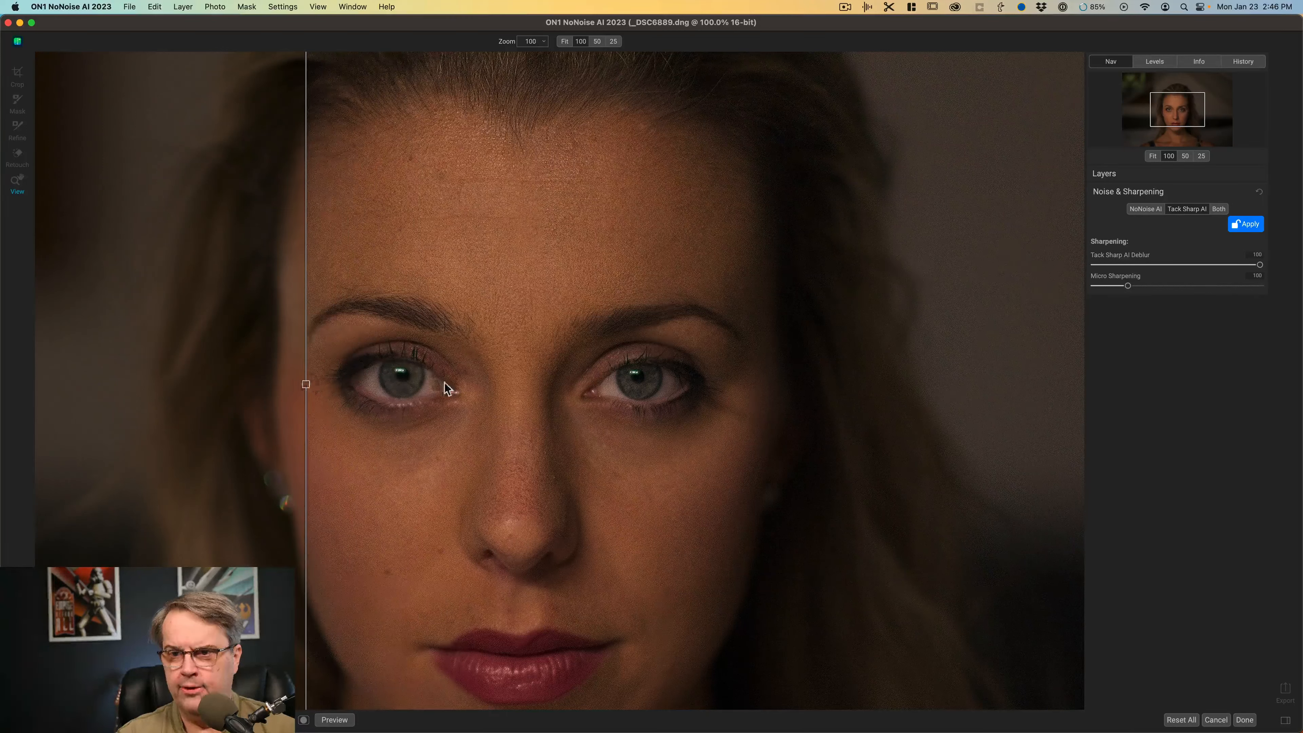
pyautogui.moveTo(305, 385)
pyautogui.mouseDown()
pyautogui.moveTo(517, 382)
pyautogui.moveTo(318, 384)
pyautogui.mouseUp()
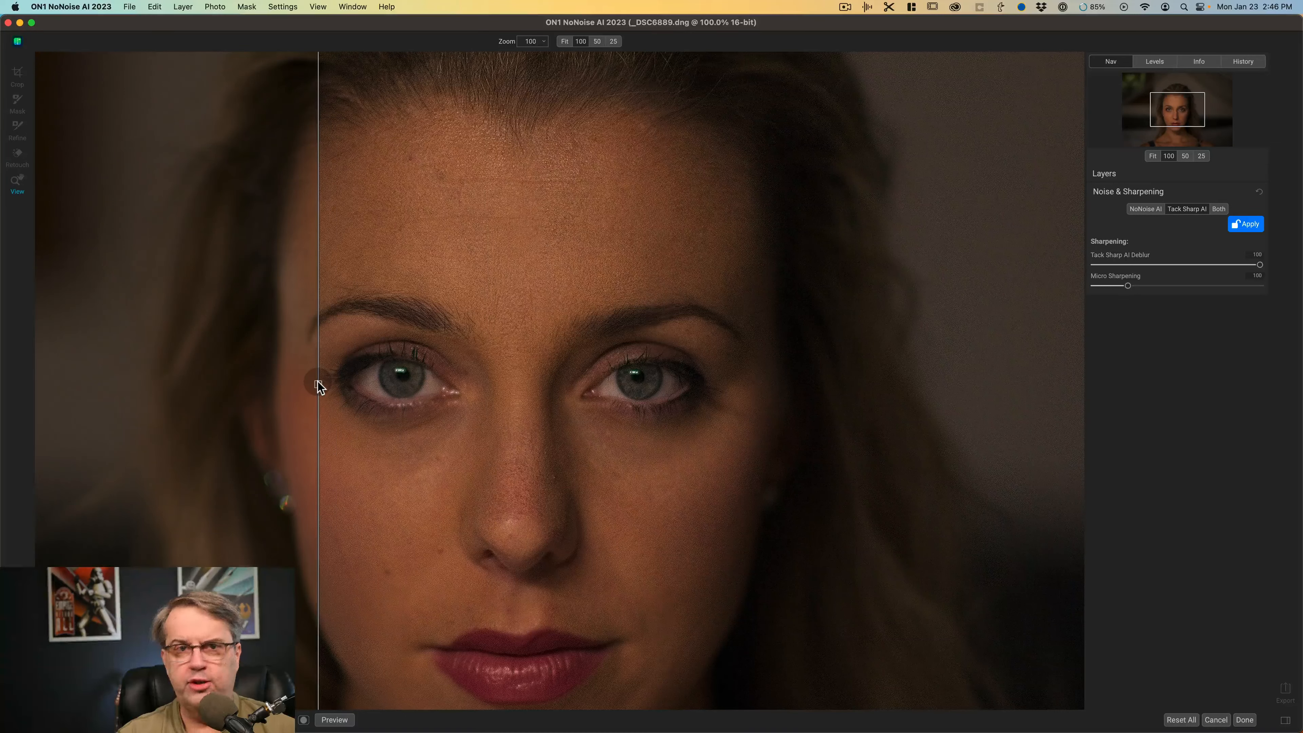
pyautogui.moveTo(319, 385); pyautogui.dragTo(462, 383)
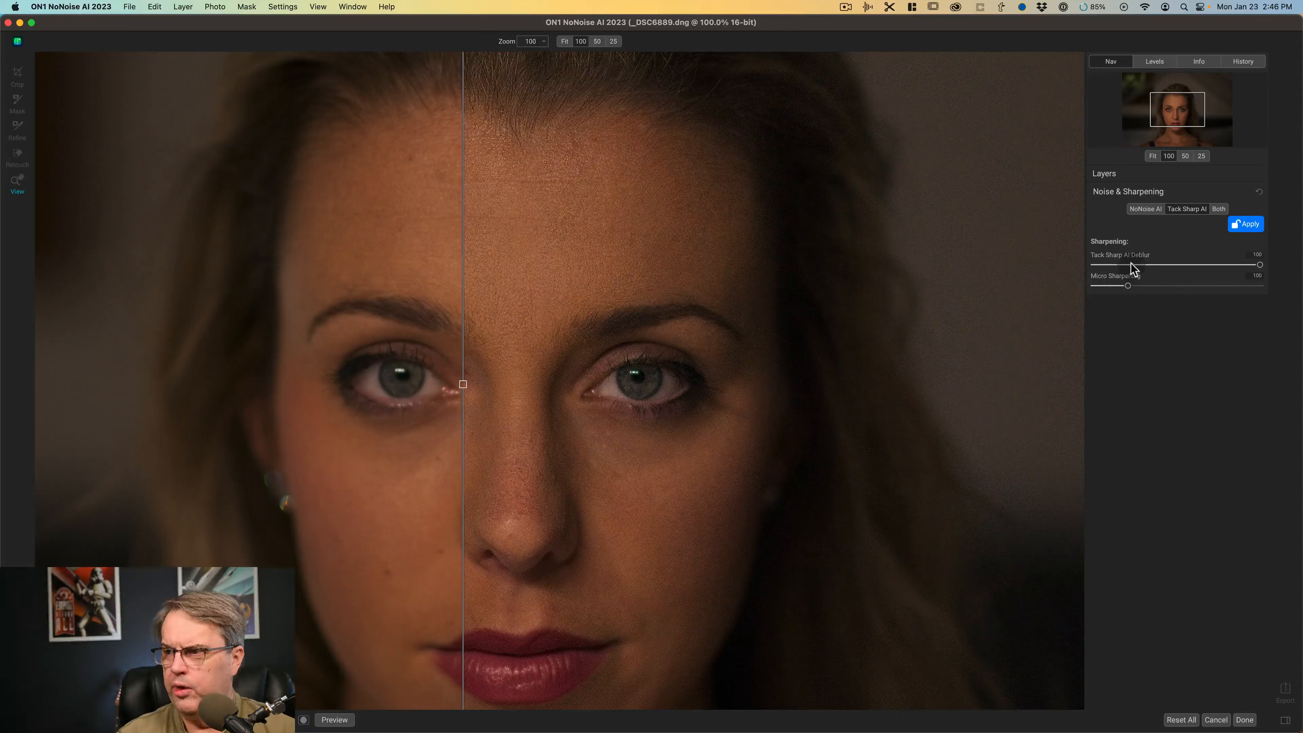
# - Keep Tack Sharp AI Deblur at 100, try a stronger Micro Sharpening on the portrait, and reduce Micro Sharpening to 0
pyautogui.moveTo(1260, 262); pyautogui.dragTo(1288, 270)
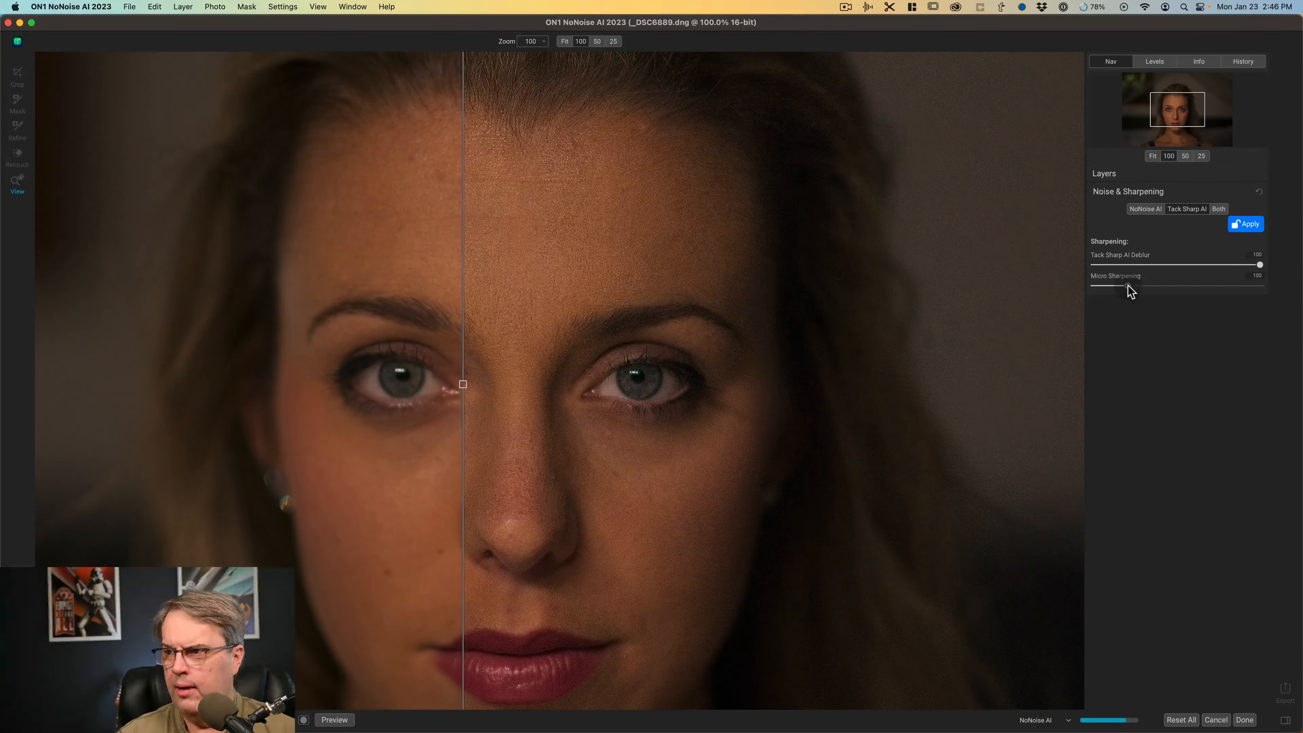
pyautogui.click(1180, 287)
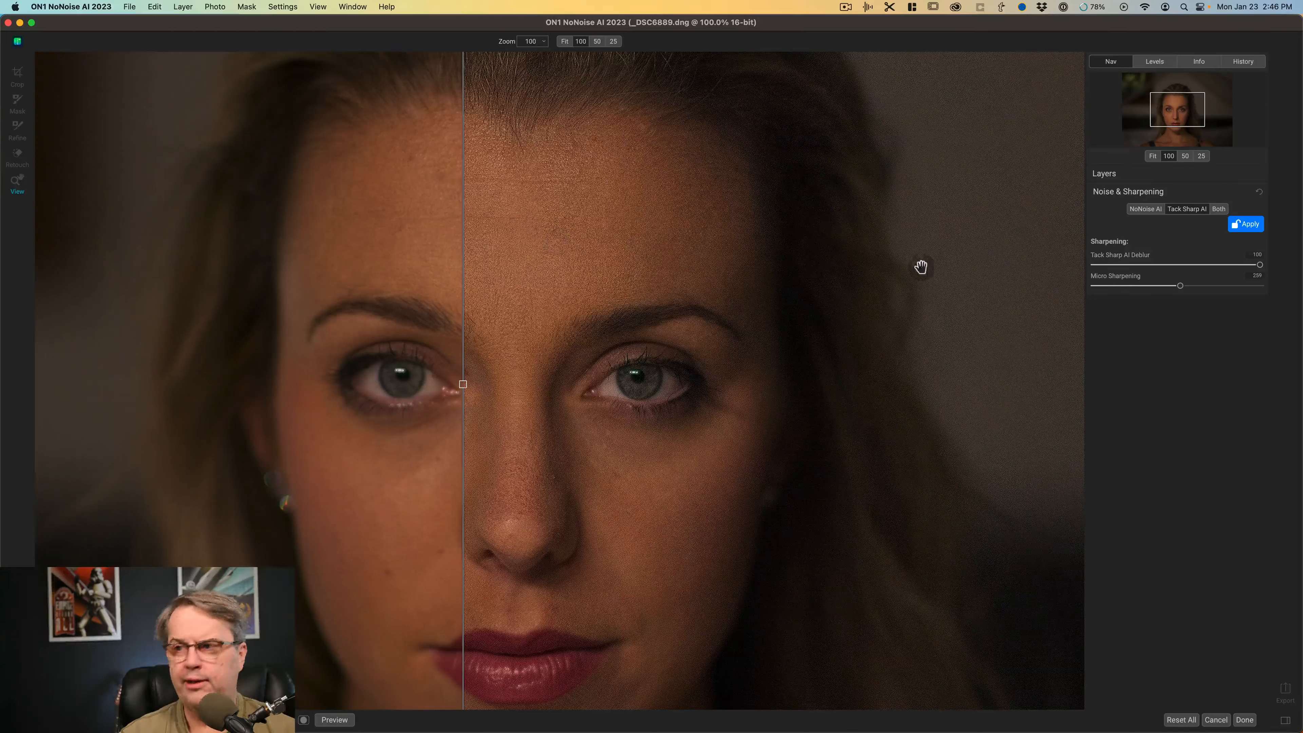
pyautogui.doubleClick(1105, 280)
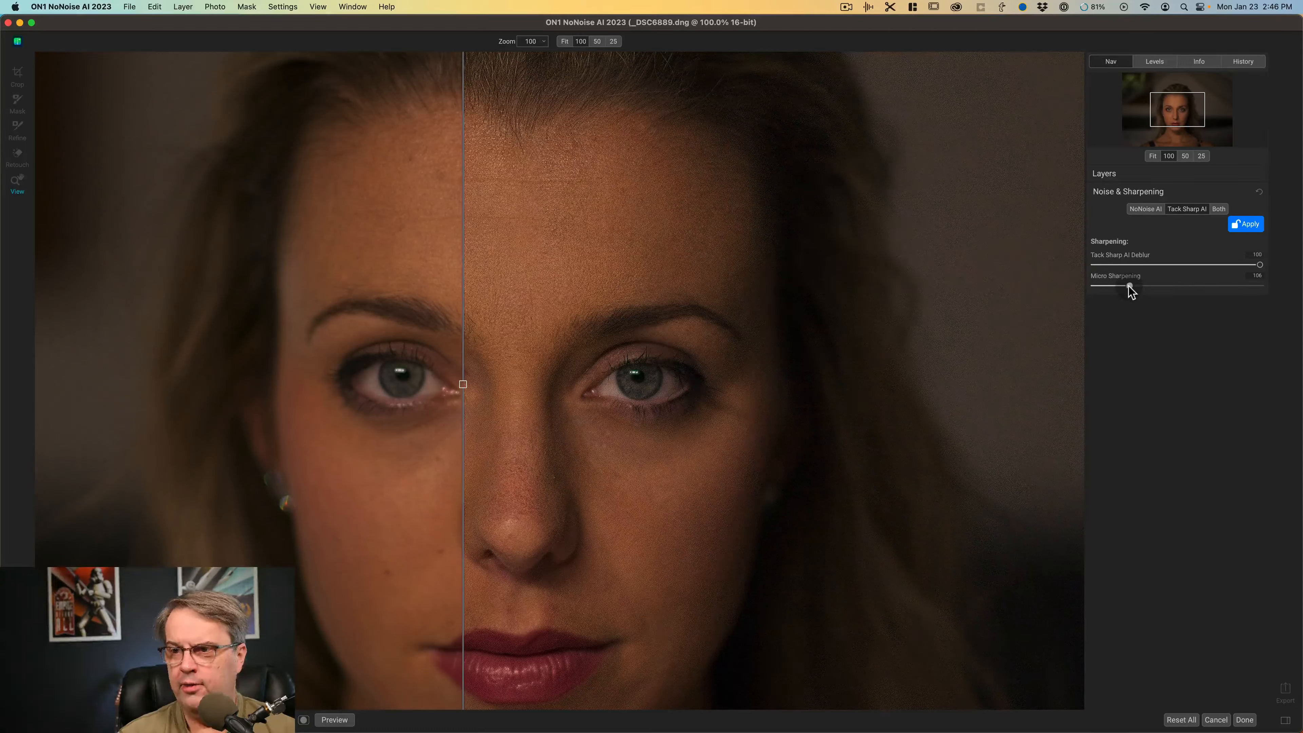
pyautogui.moveTo(1128, 286); pyautogui.dragTo(1086, 287)
pyautogui.click(1083, 286)
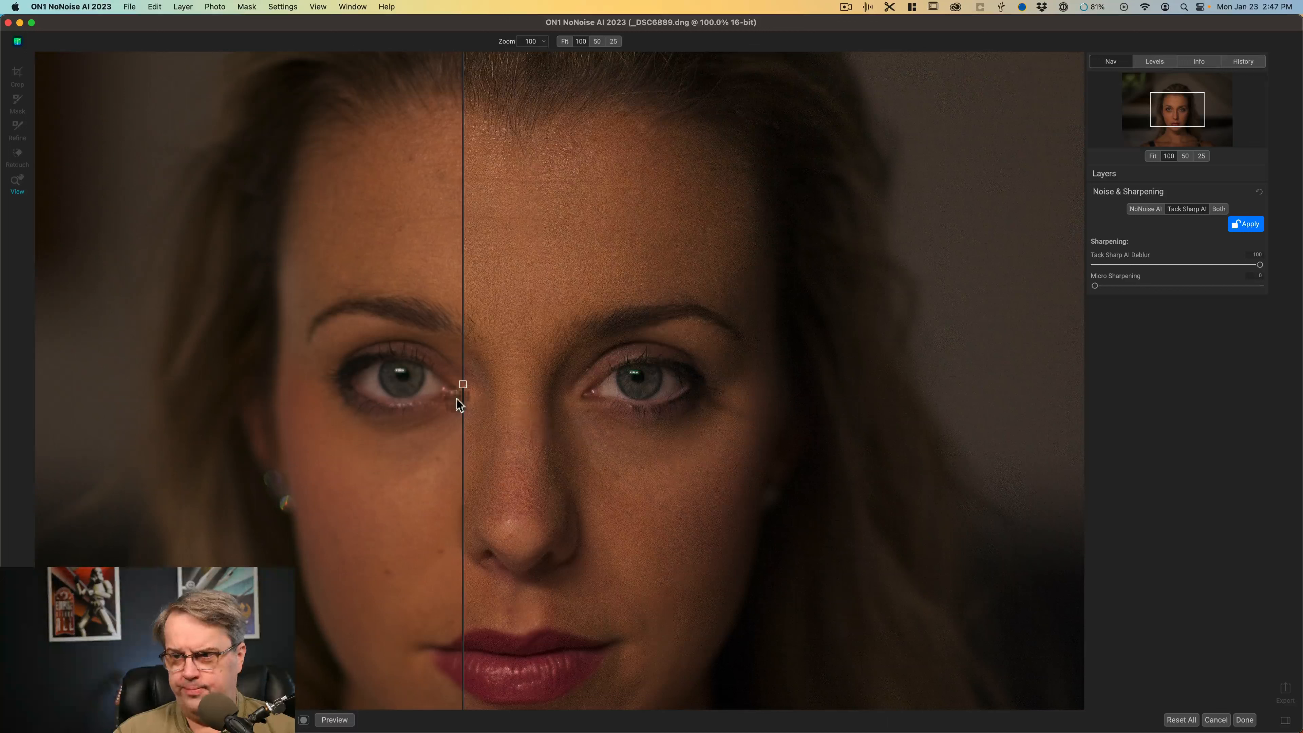
# - Compare the sharpened portrait with the original close up and fitted to the view using the divider, and cancel the edit
pyautogui.moveTo(463, 384); pyautogui.dragTo(668, 389)
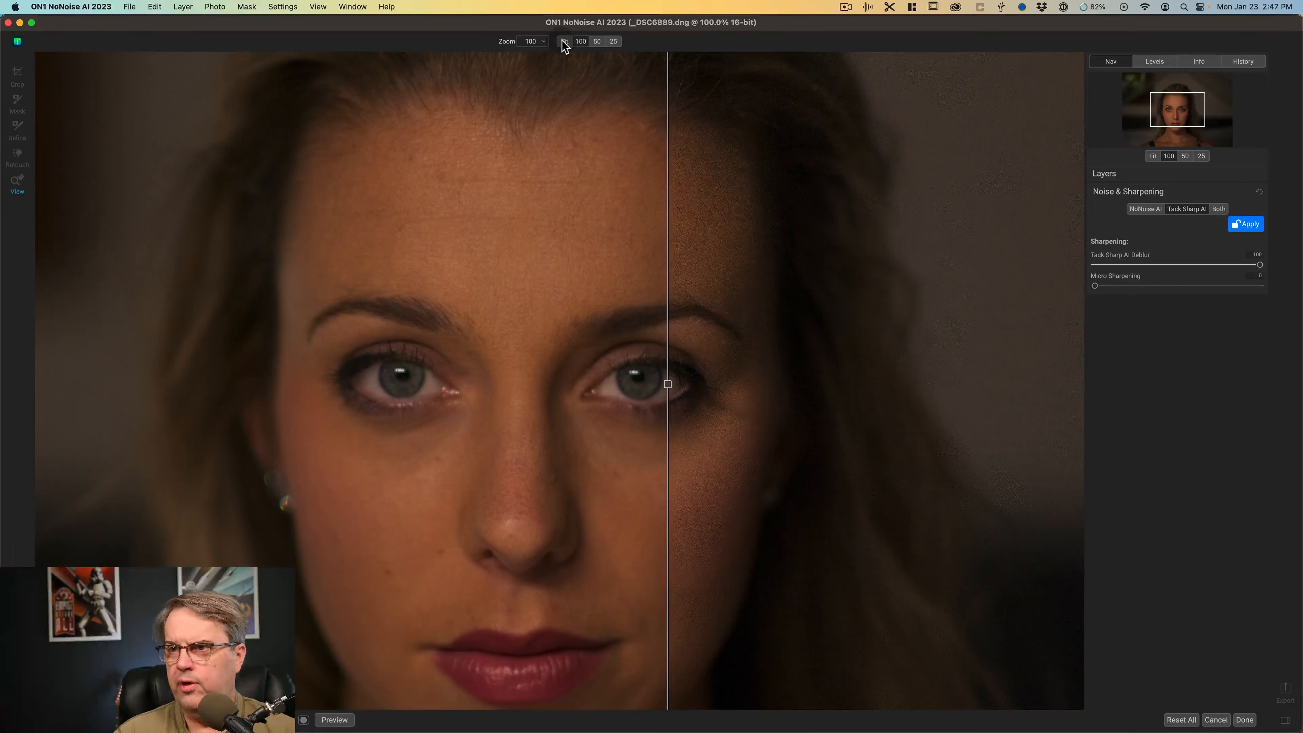
pyautogui.click(529, 314)
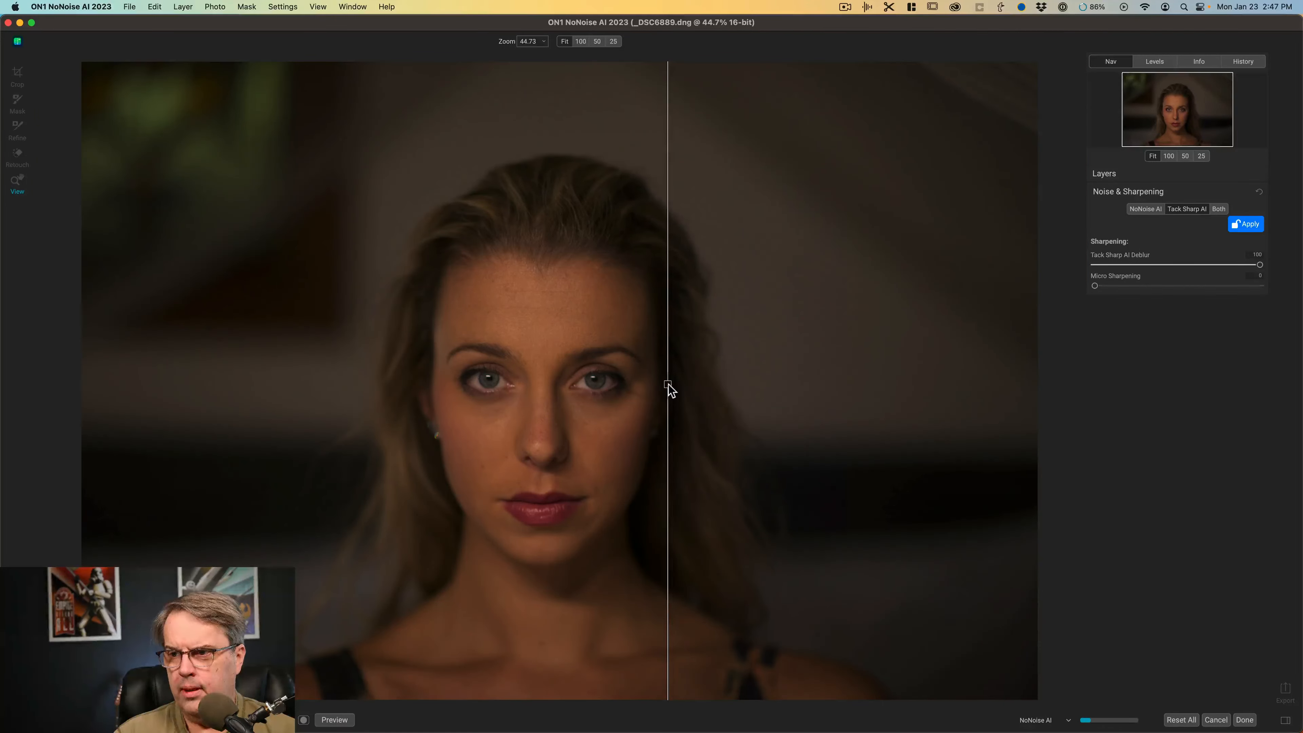
pyautogui.moveTo(668, 384); pyautogui.dragTo(874, 383)
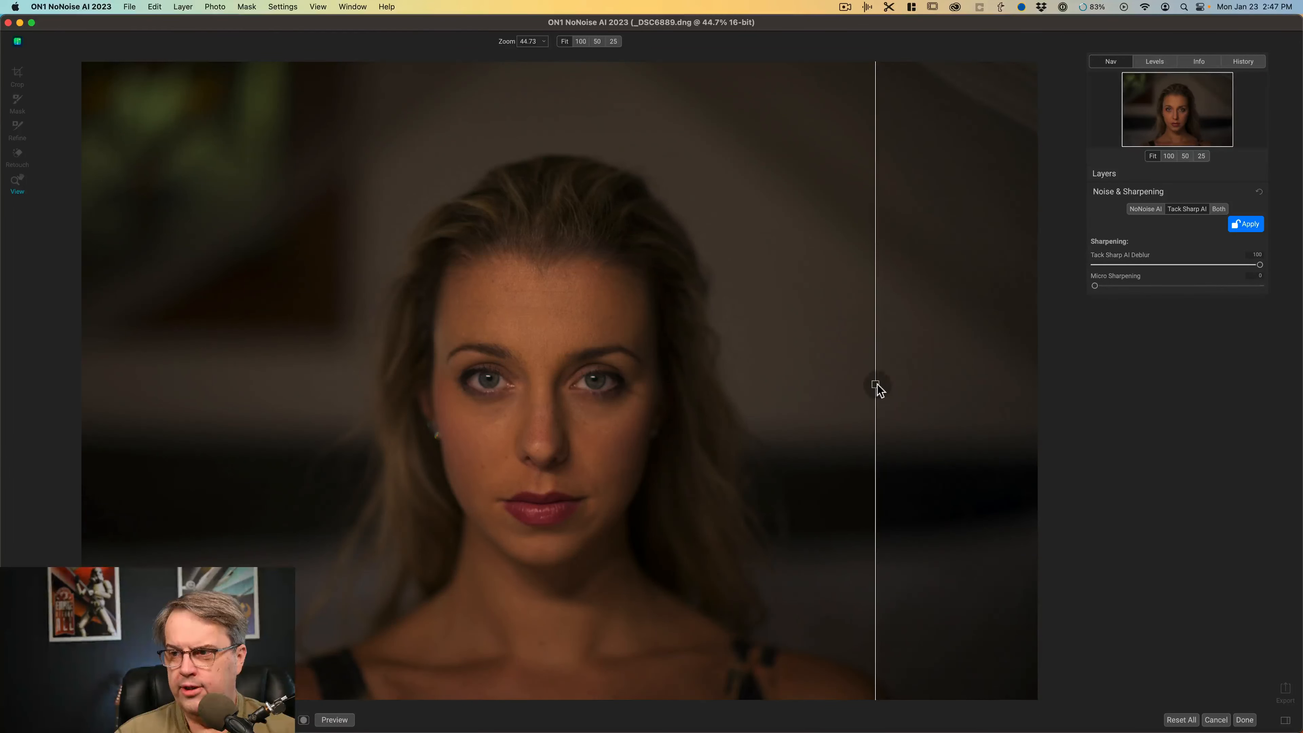
pyautogui.moveTo(876, 385); pyautogui.dragTo(266, 385)
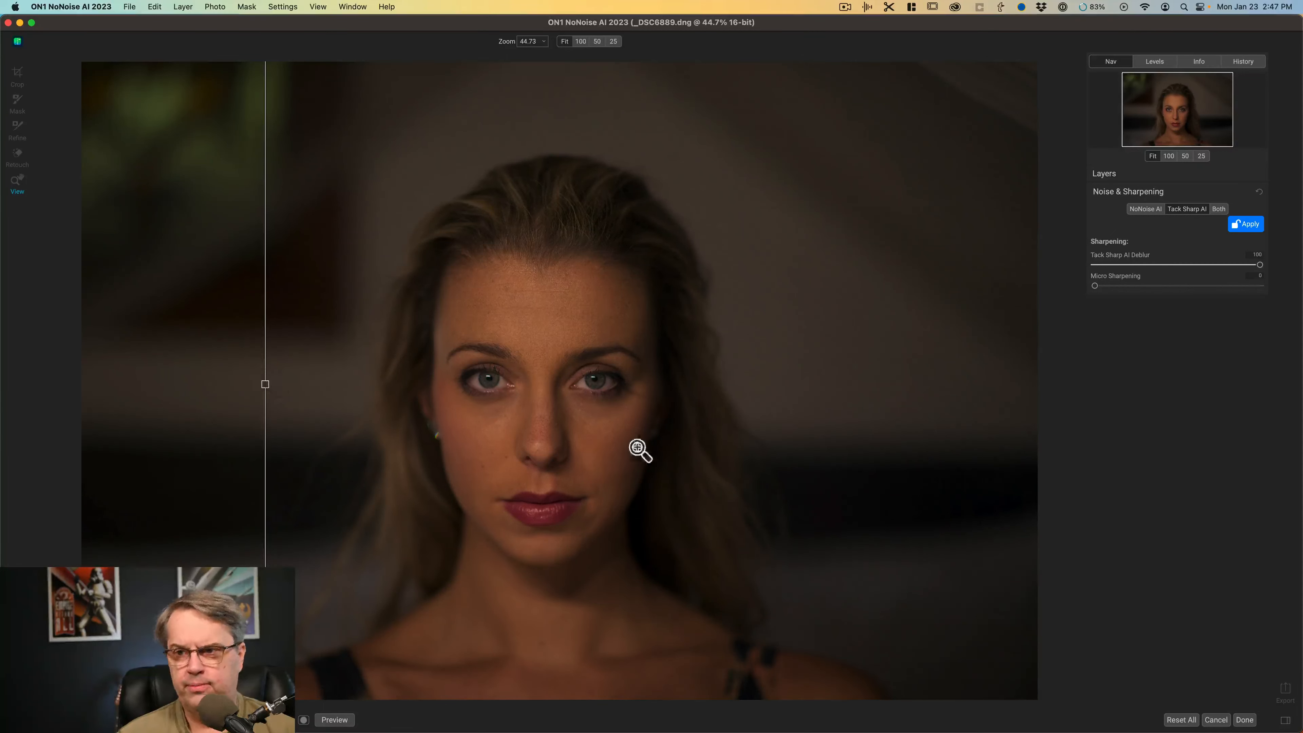
pyautogui.click(1214, 720)
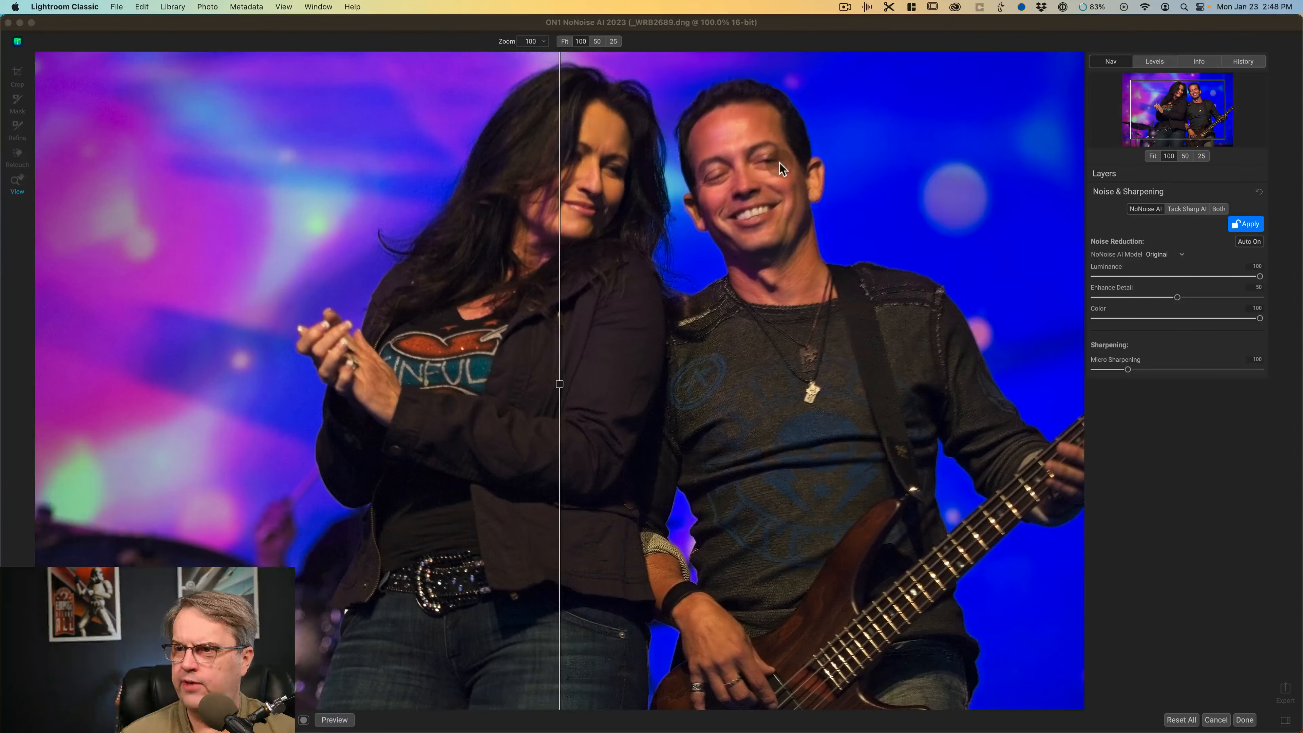
# - Compare NoNoise AI and Tack Sharp AI on the stage photo of the couple with the divider, and switch to both modes together
pyautogui.moveTo(559, 382); pyautogui.dragTo(594, 366)
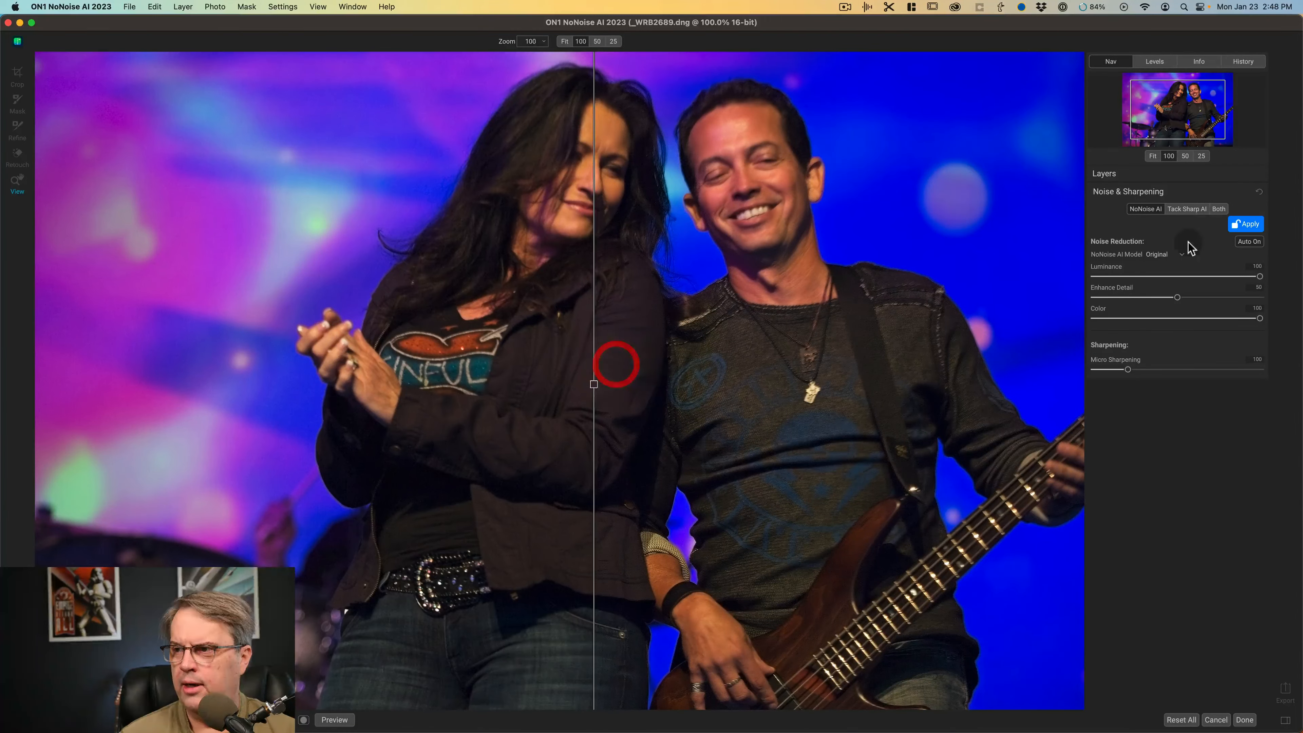
pyautogui.click(1188, 210)
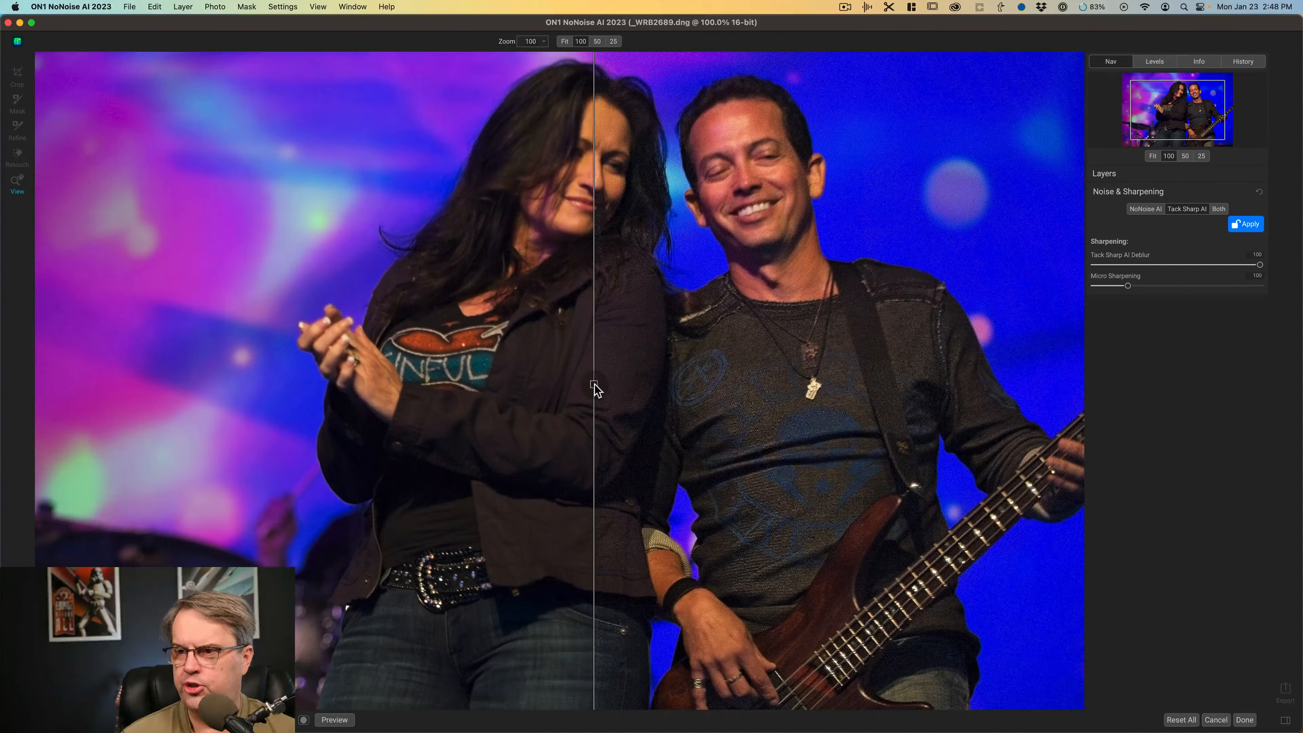
pyautogui.moveTo(594, 385); pyautogui.dragTo(190, 395)
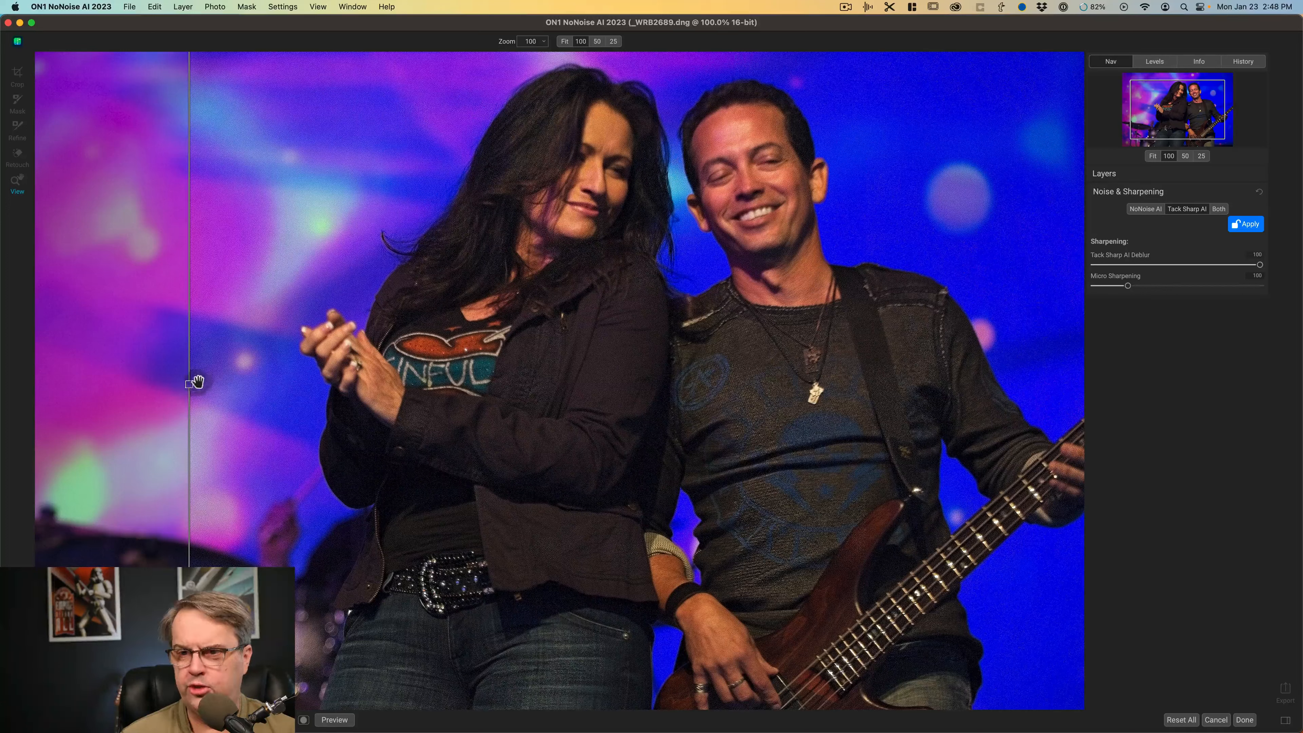
pyautogui.moveTo(189, 386); pyautogui.dragTo(227, 388)
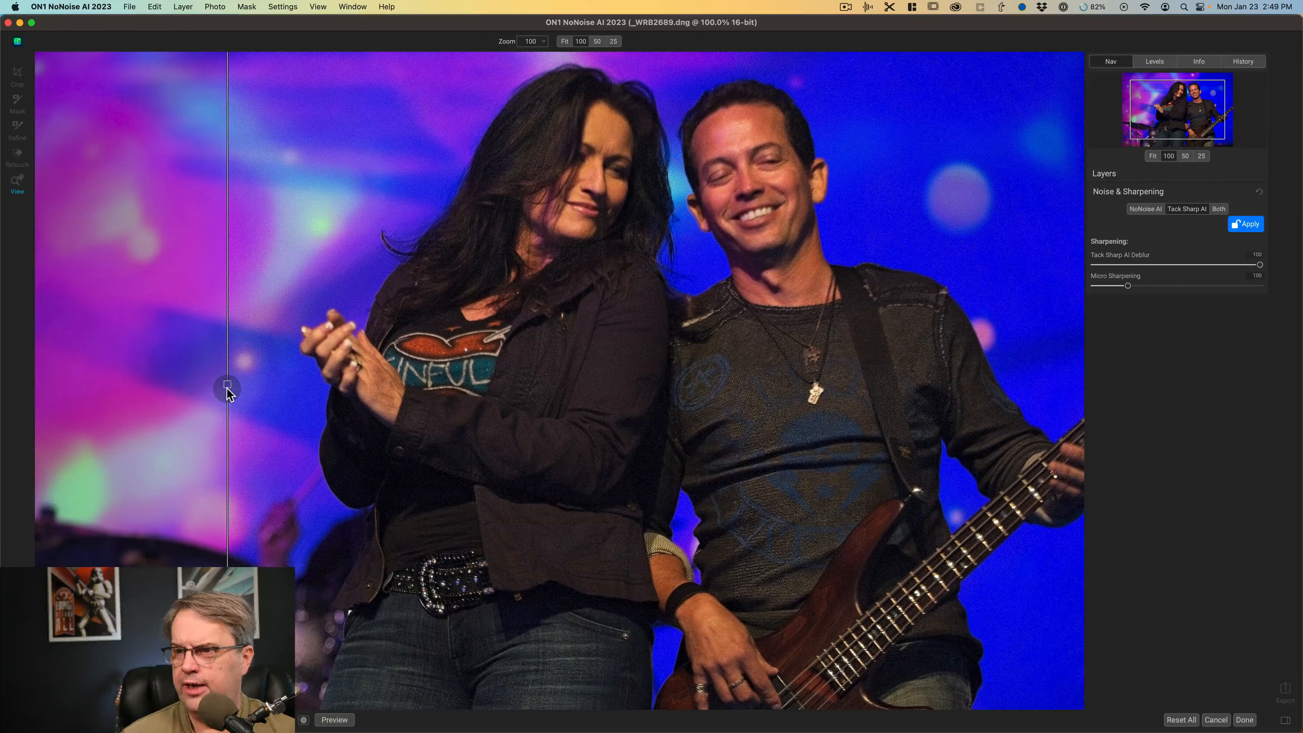
pyautogui.moveTo(228, 388); pyautogui.dragTo(237, 388)
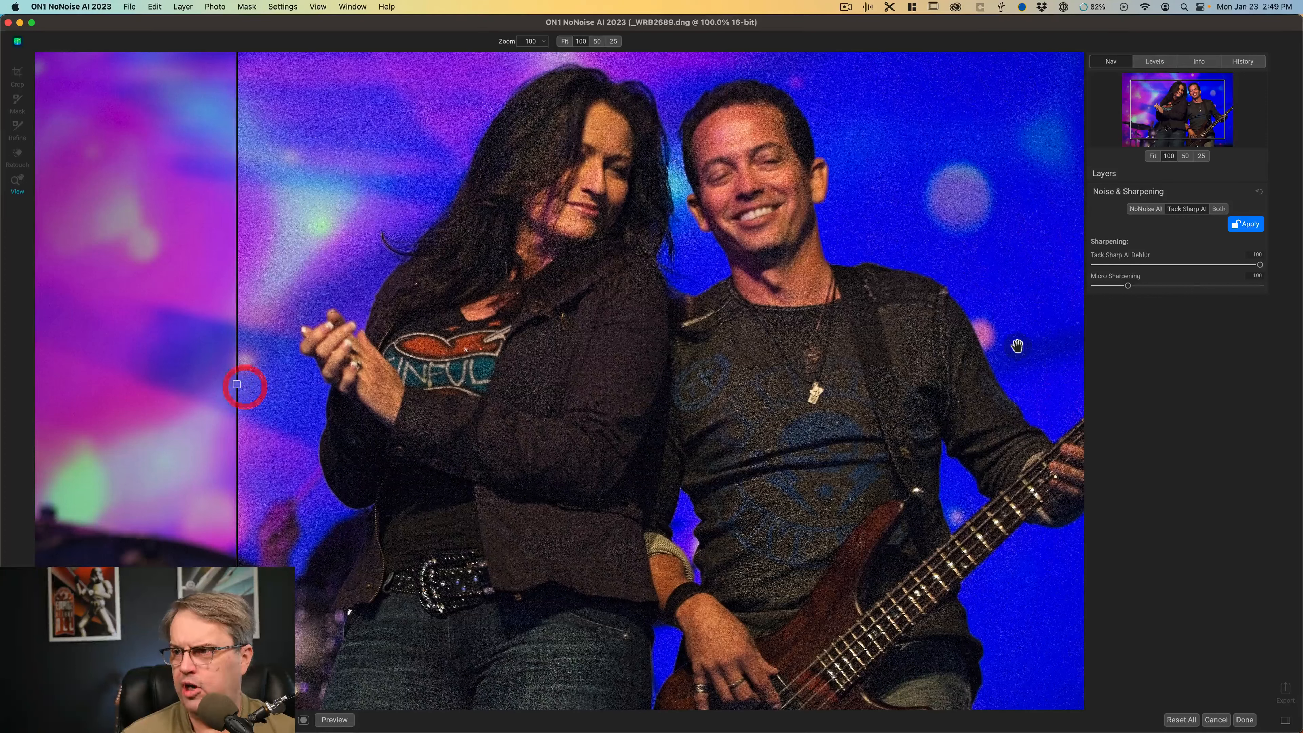
pyautogui.click(1220, 209)
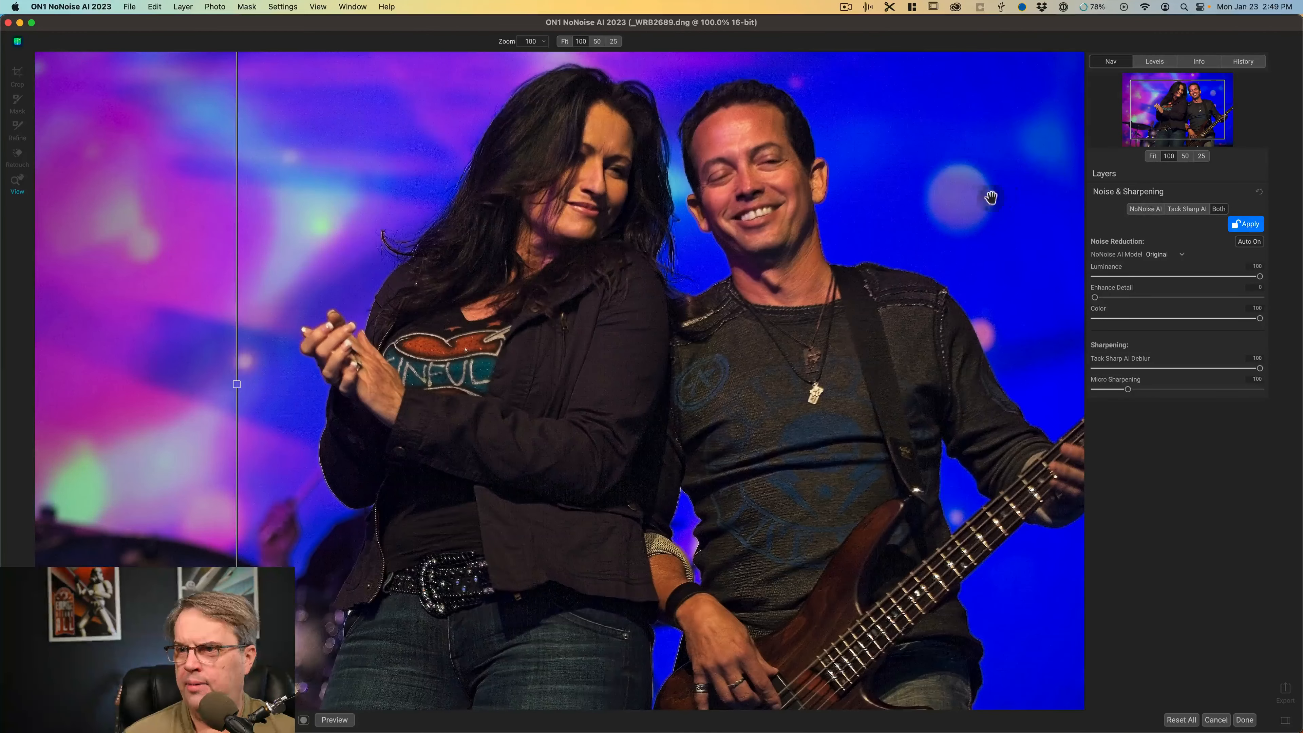
# - Compare the combined noise reduction and sharpening on the couple's stage photo with the original using the divider, and fit the photo to the view
pyautogui.moveTo(236, 384); pyautogui.dragTo(321, 415)
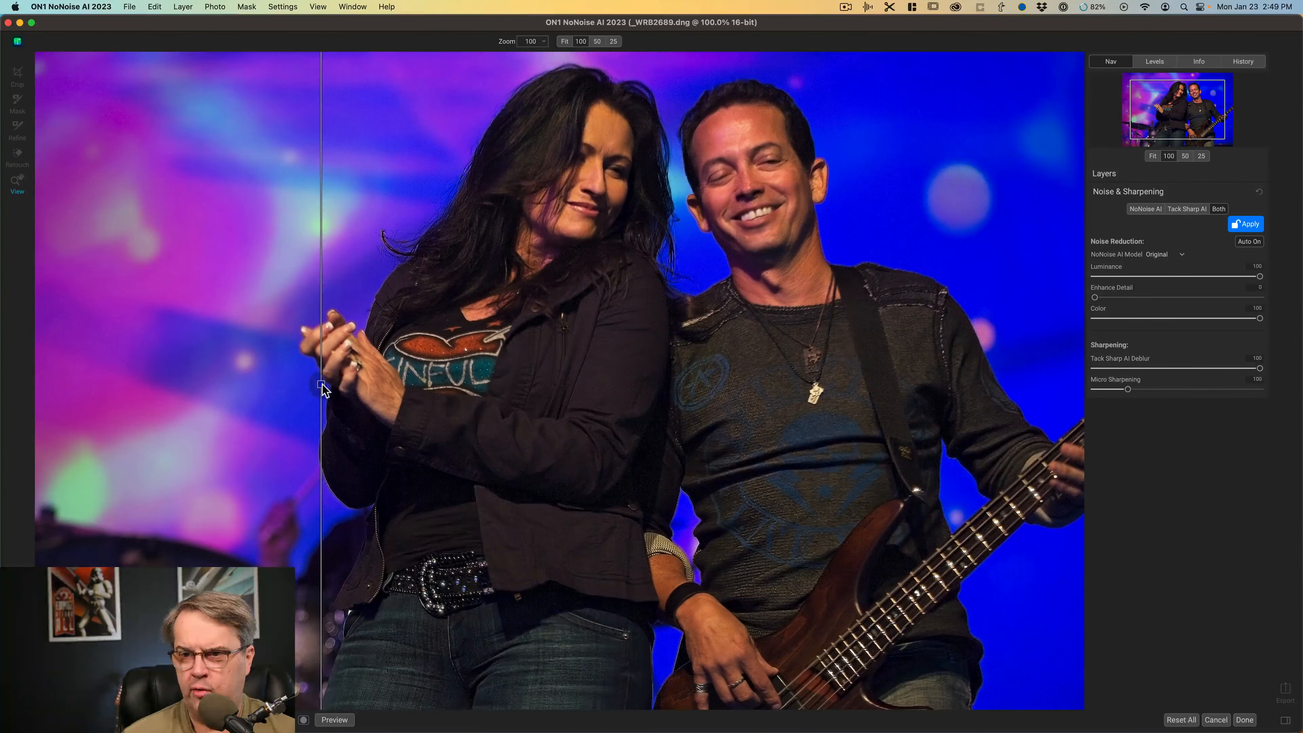
pyautogui.moveTo(322, 385); pyautogui.dragTo(274, 392)
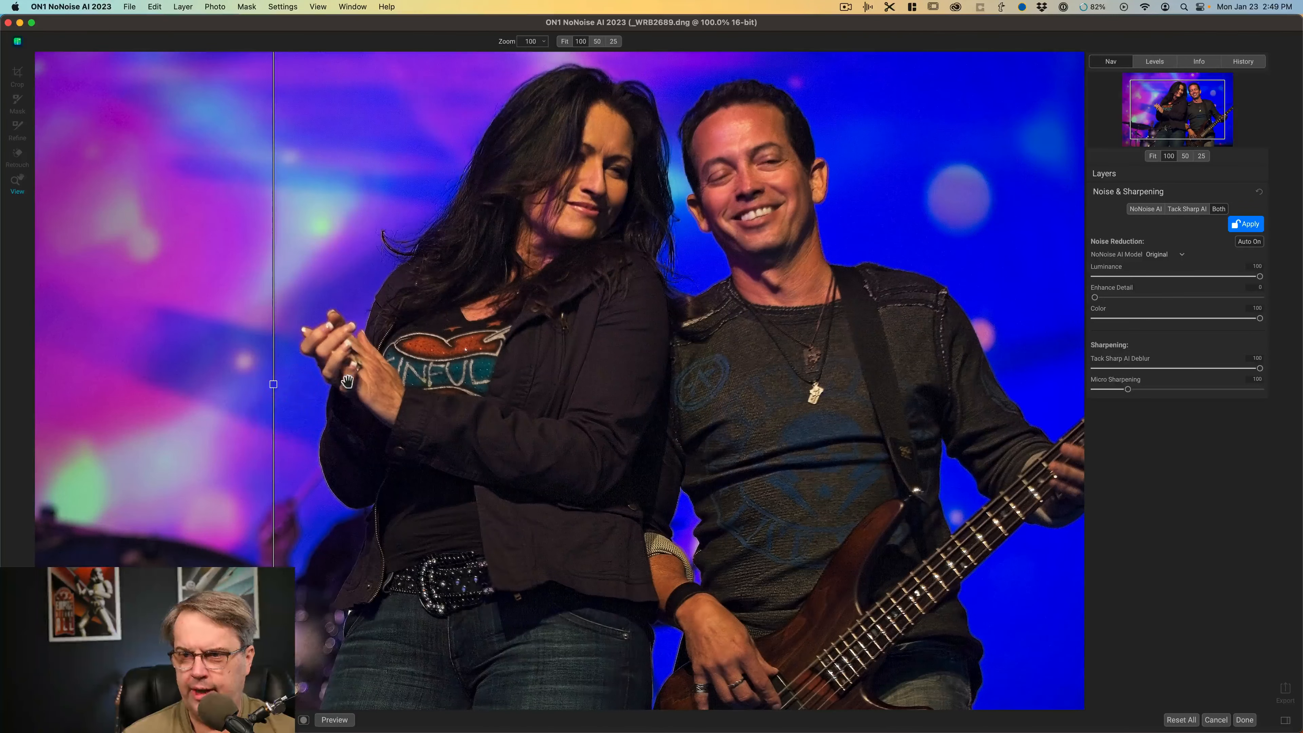
pyautogui.moveTo(273, 385); pyautogui.dragTo(1019, 383)
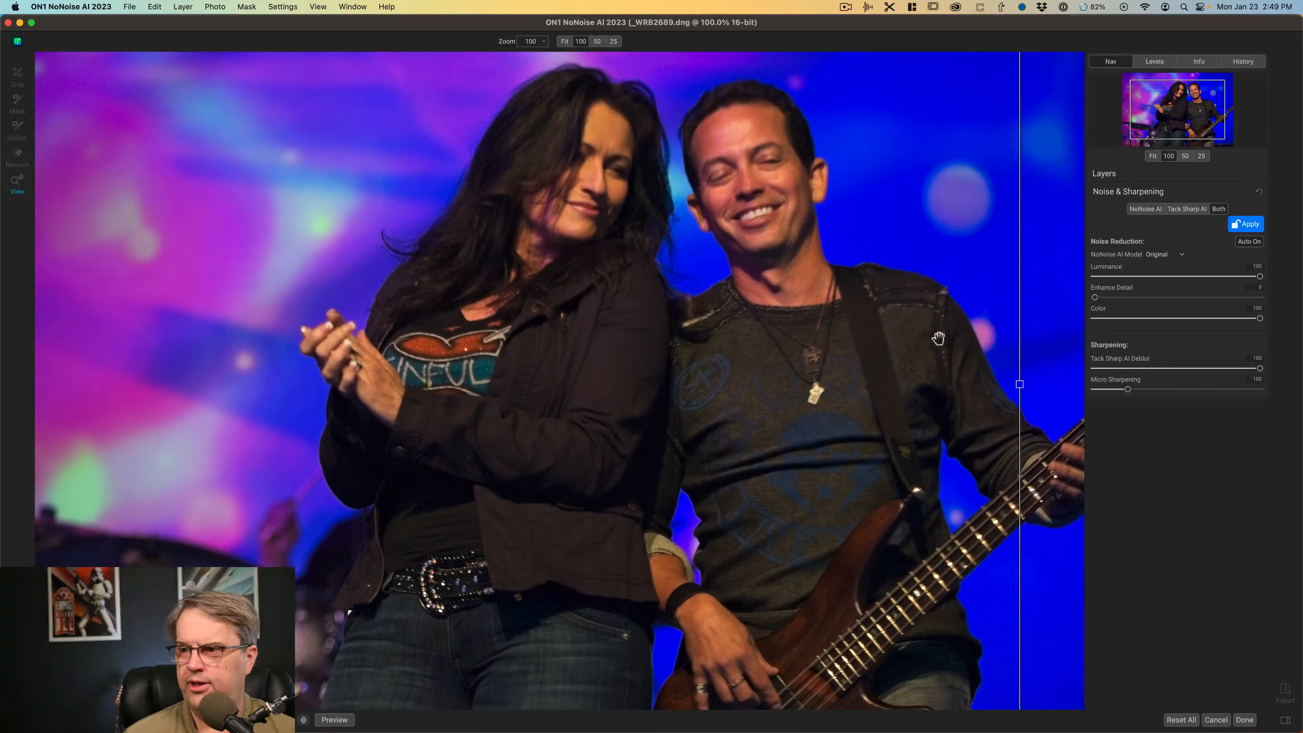
pyautogui.moveTo(1020, 389); pyautogui.dragTo(282, 374)
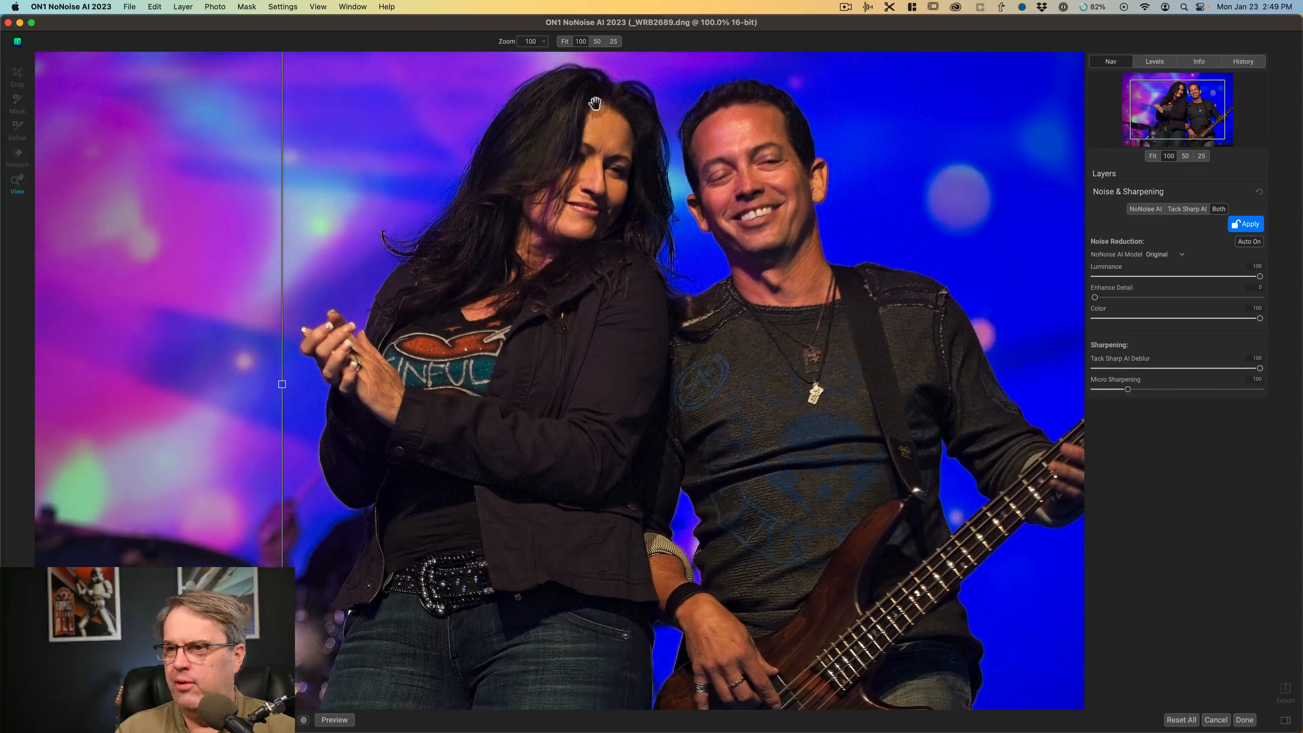
pyautogui.click(1152, 156)
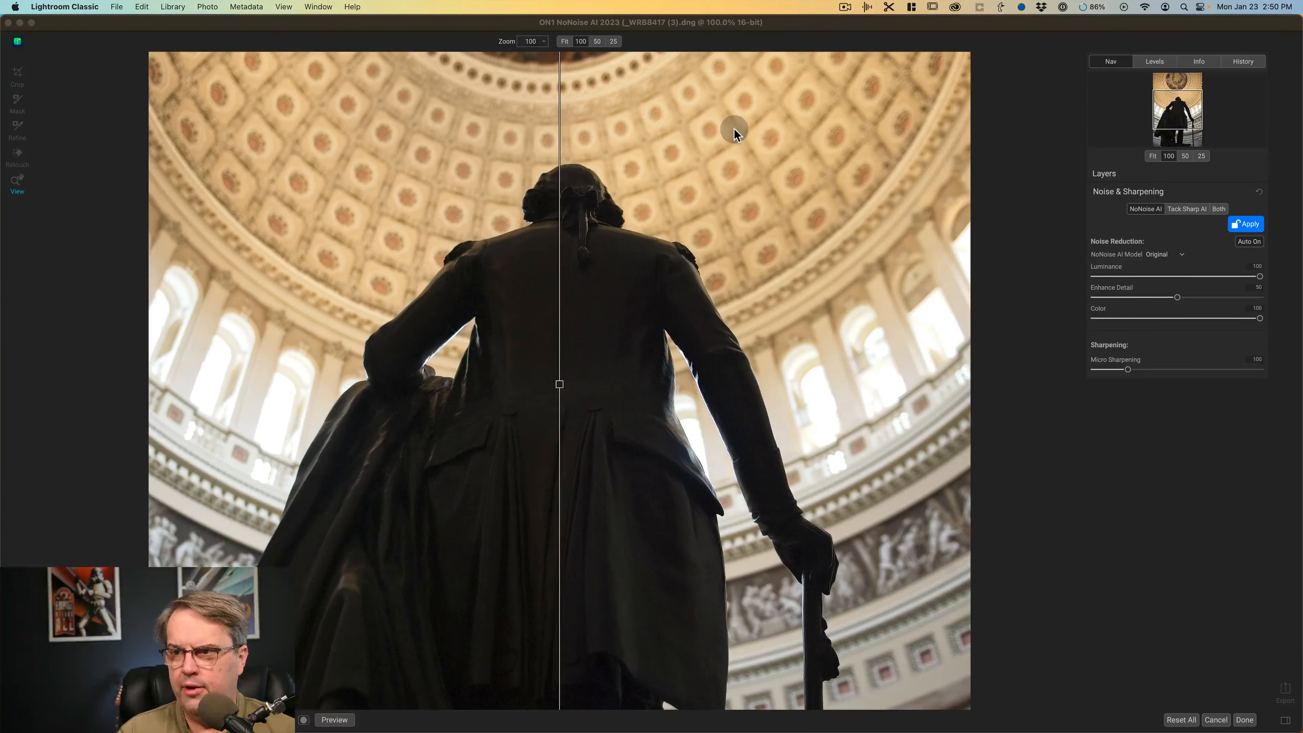
# - Switch the rotunda statue photo to Tack Sharp AI and compare the sharpening across the statue and dome with the divider
pyautogui.click(1187, 210)
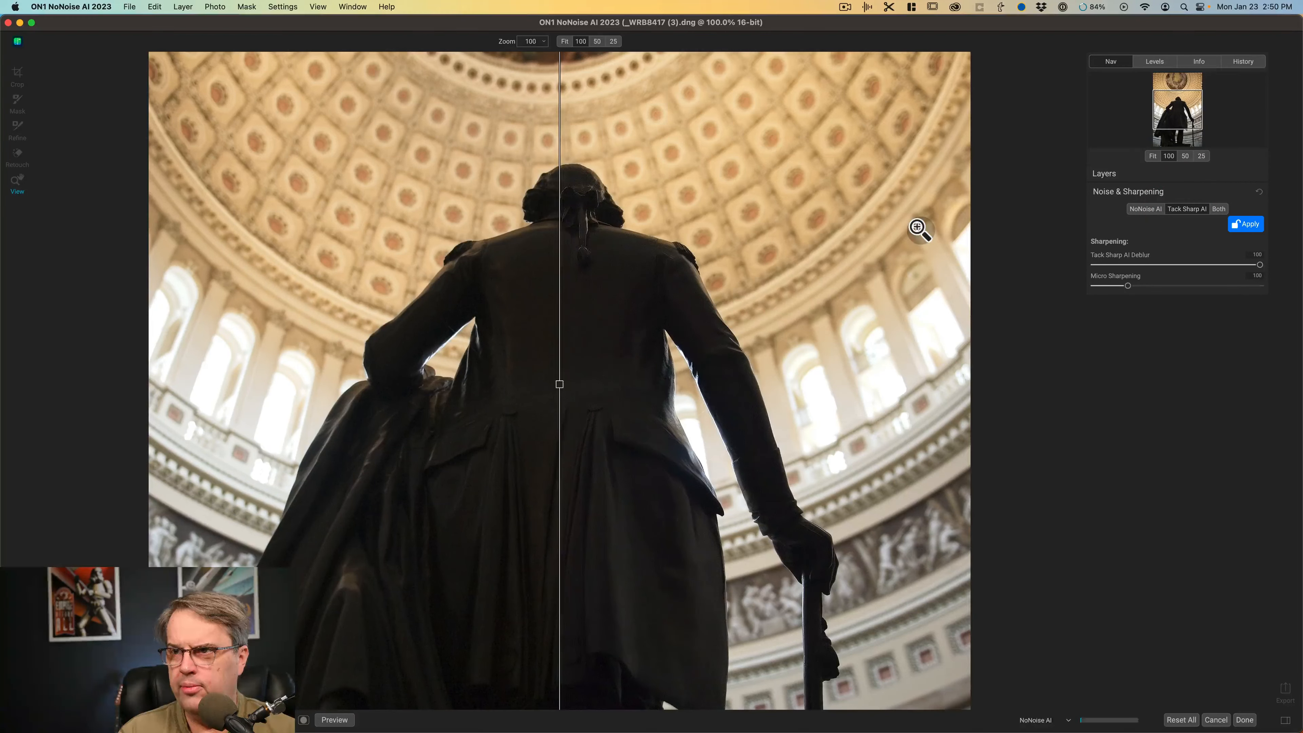
pyautogui.moveTo(559, 384); pyautogui.dragTo(385, 379)
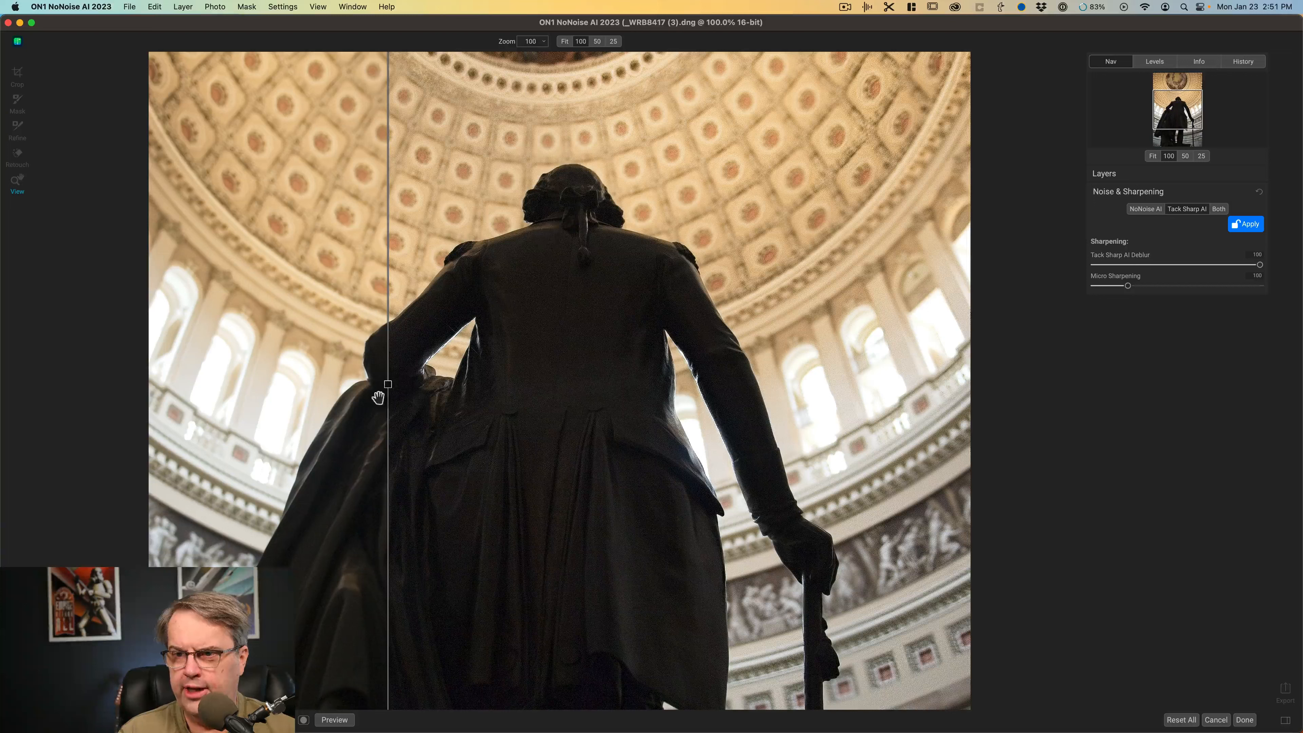
pyautogui.moveTo(389, 387); pyautogui.dragTo(913, 385)
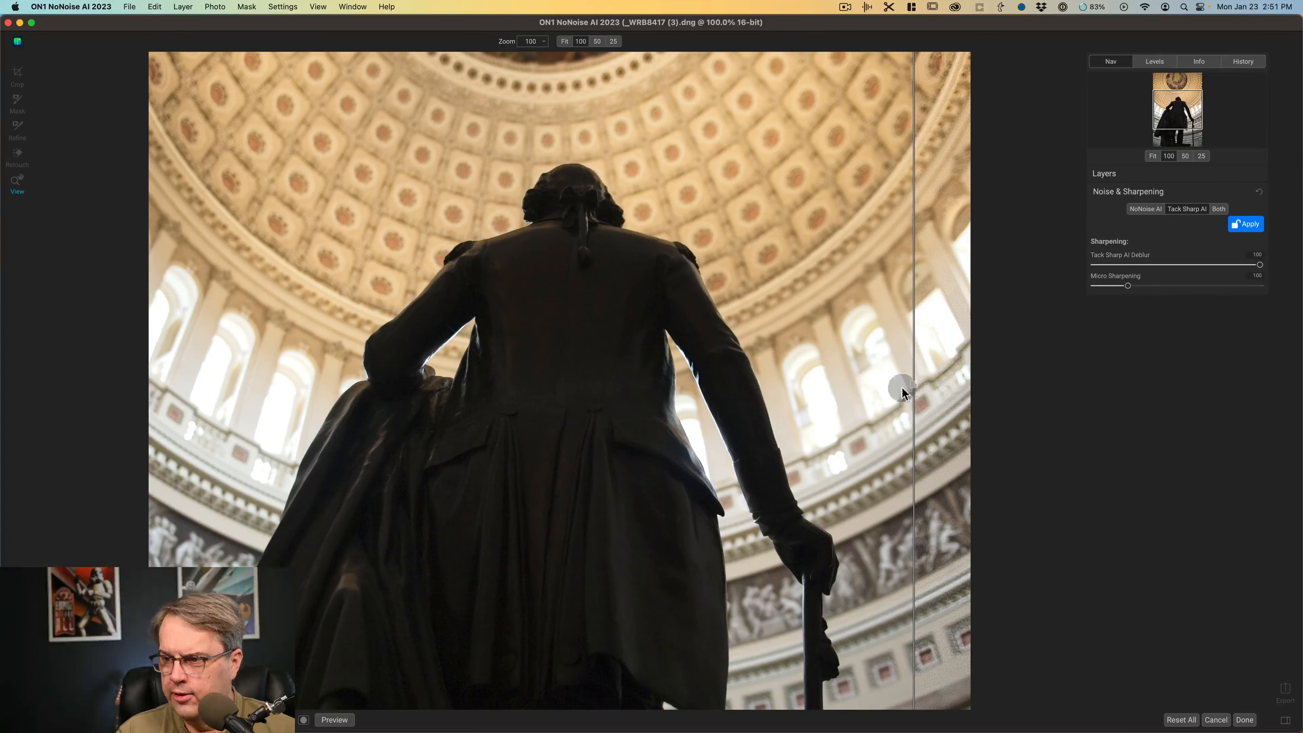
pyautogui.moveTo(916, 390); pyautogui.dragTo(770, 402)
pyautogui.moveTo(706, 403); pyautogui.dragTo(689, 395)
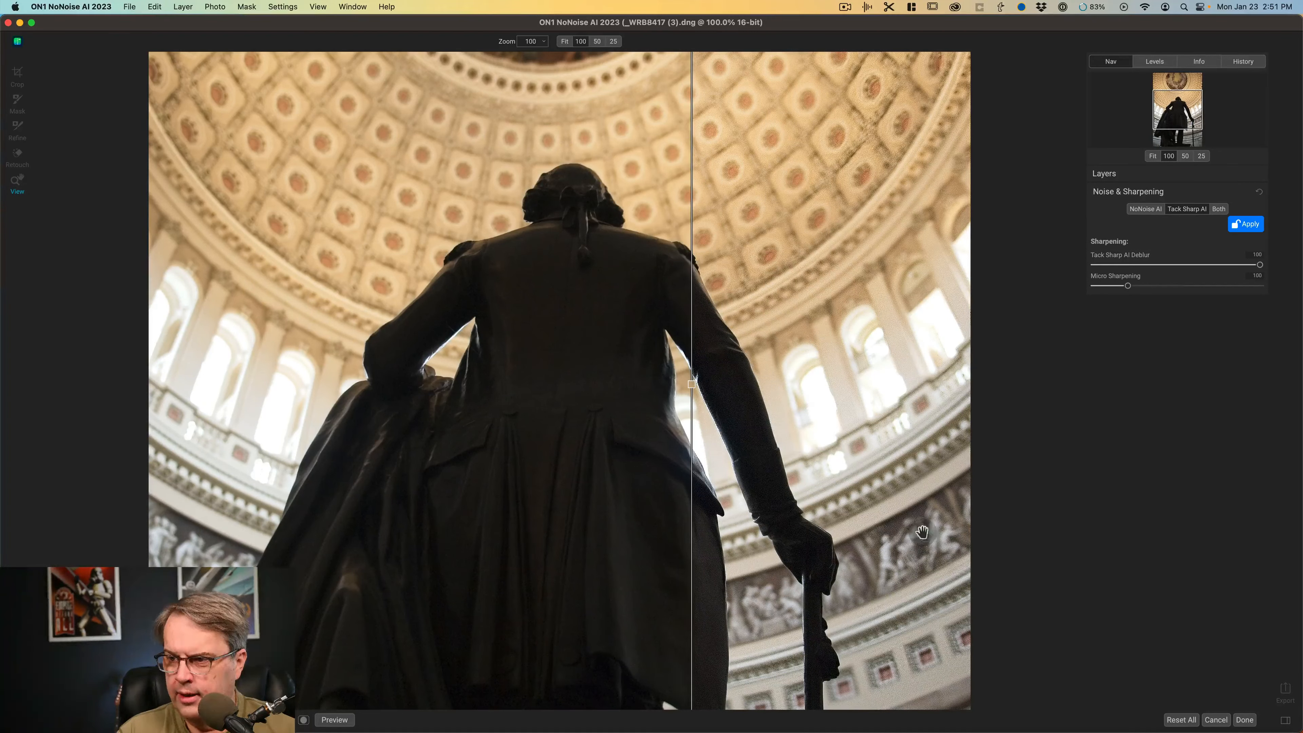
# - Switch the statue photo to both modes together and compare the result with the original close up and fitted to the view using the divider
pyautogui.click(1218, 209)
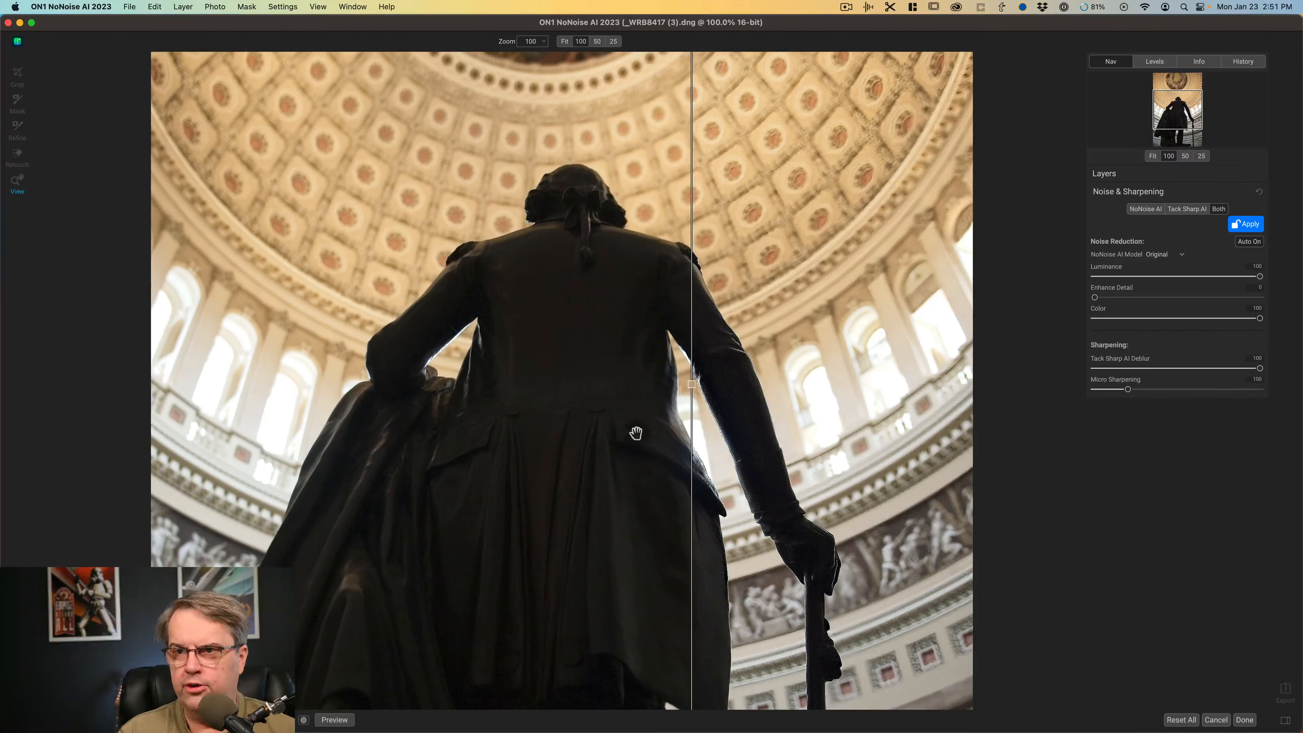
pyautogui.moveTo(693, 386); pyautogui.dragTo(315, 390)
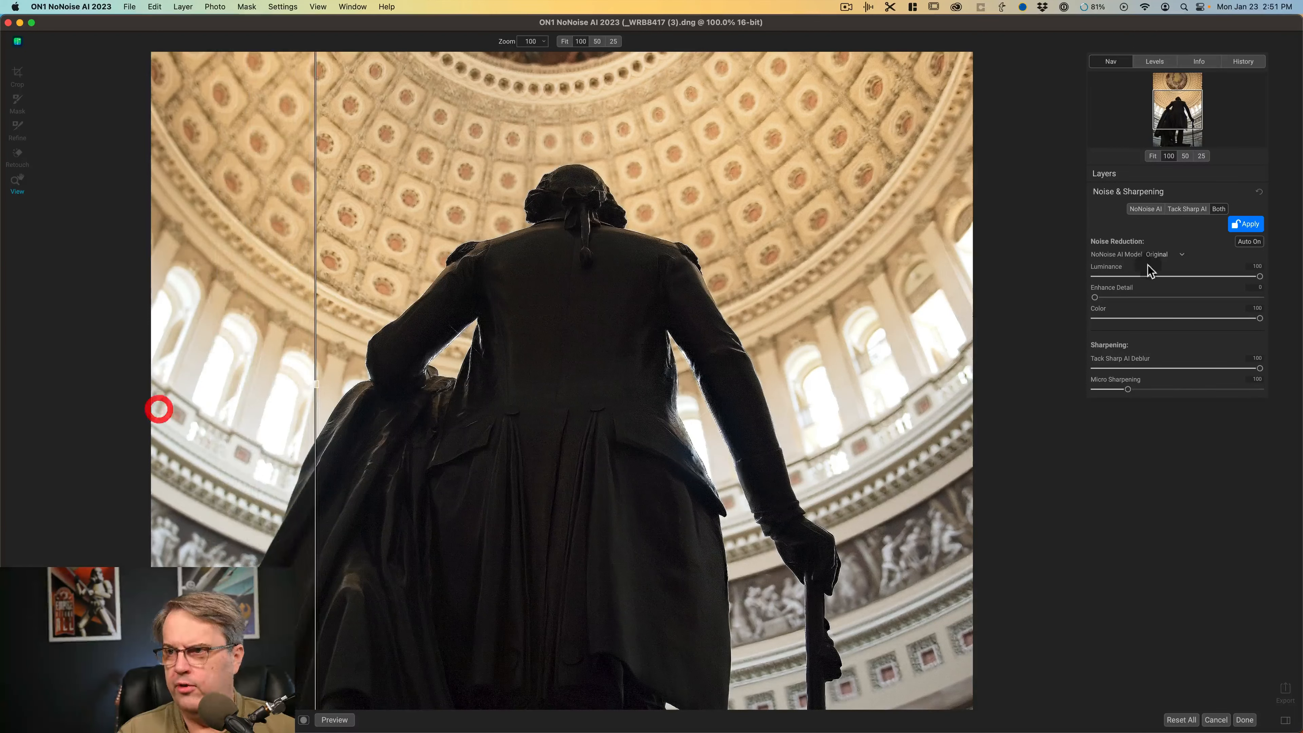
pyautogui.click(1153, 156)
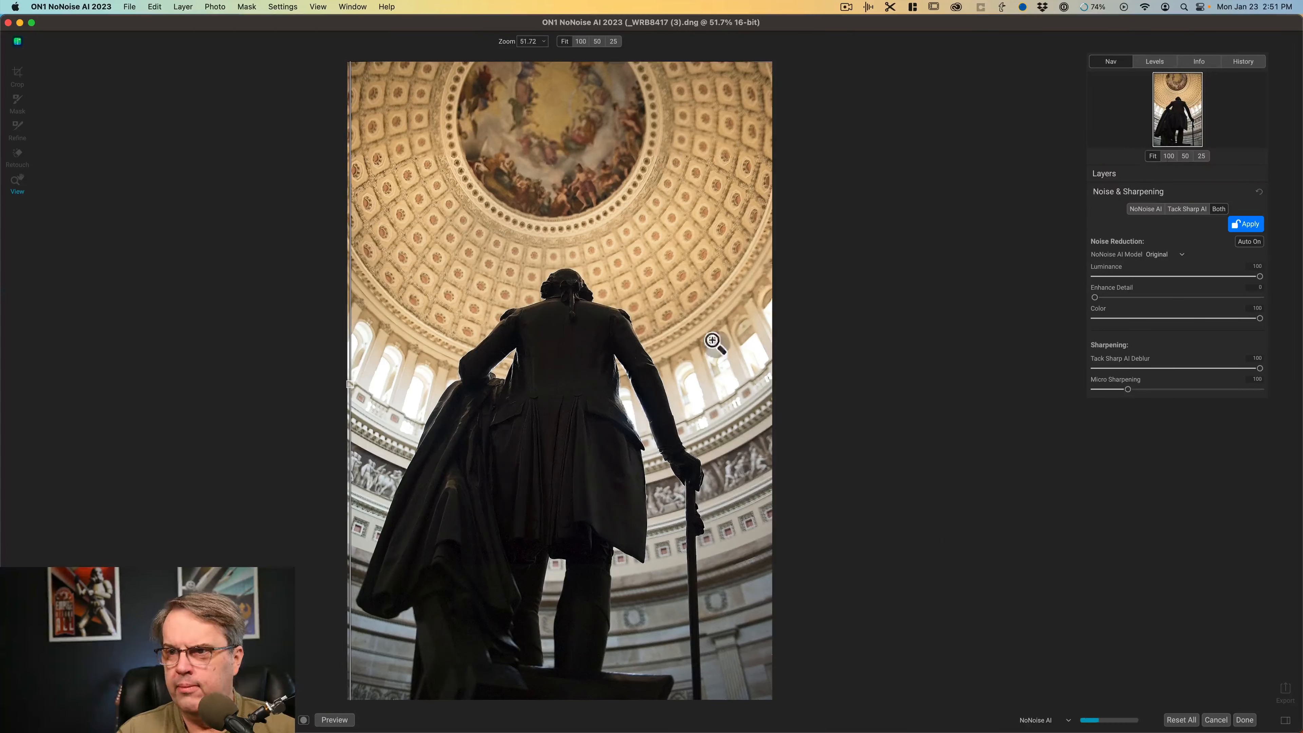
pyautogui.moveTo(350, 383); pyautogui.dragTo(665, 383)
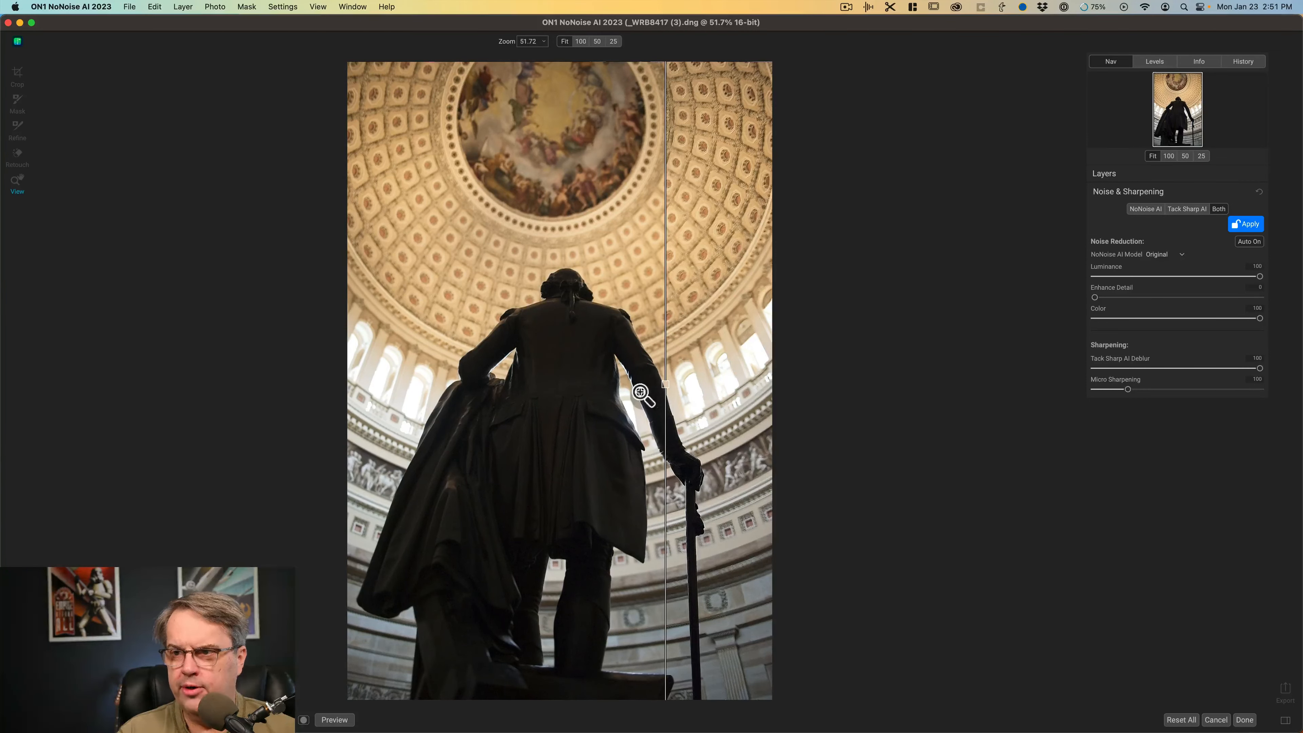
pyautogui.click(619, 385)
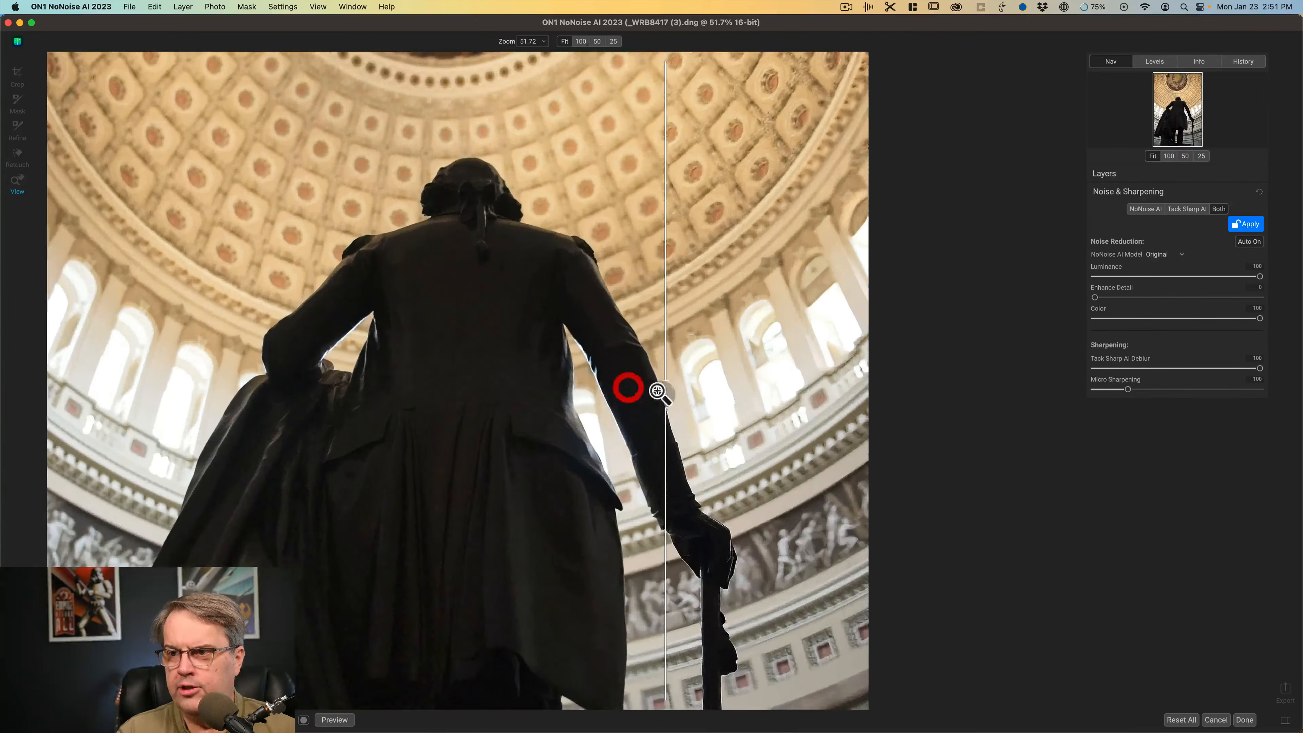
pyautogui.click(1153, 157)
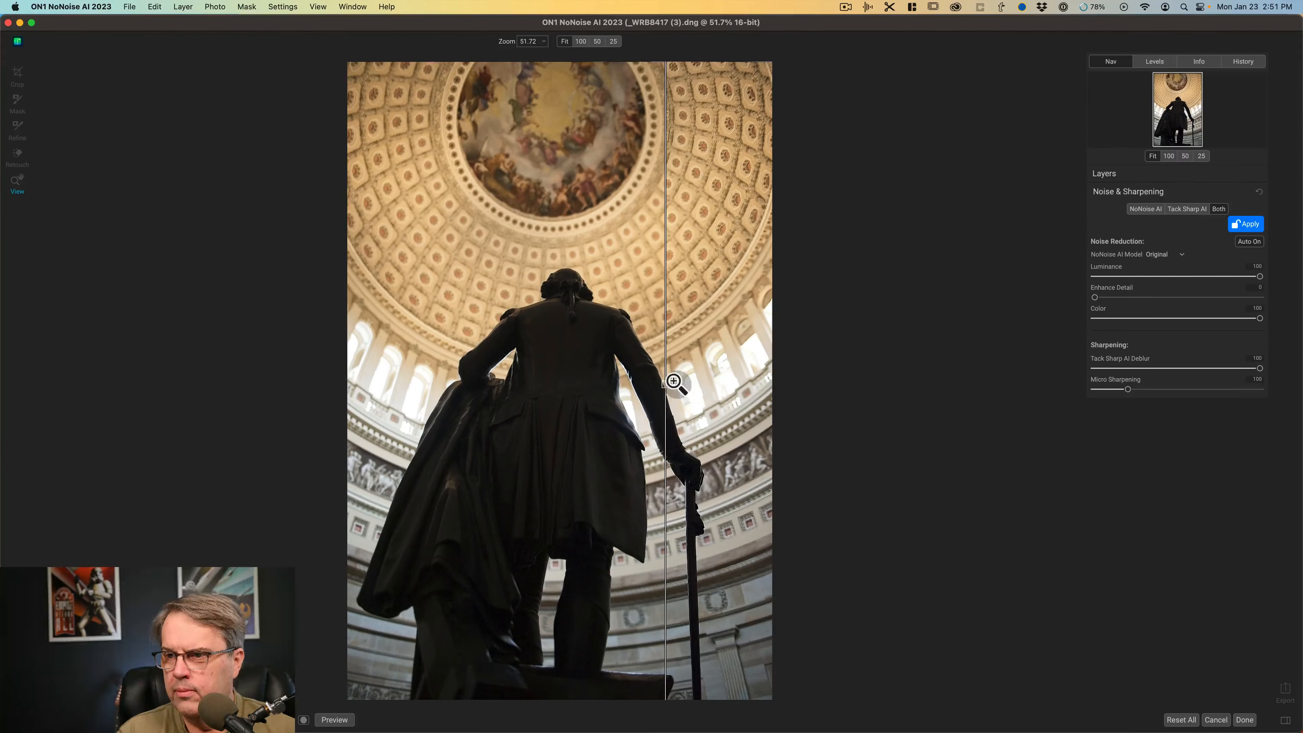
pyautogui.moveTo(666, 388); pyautogui.dragTo(407, 377)
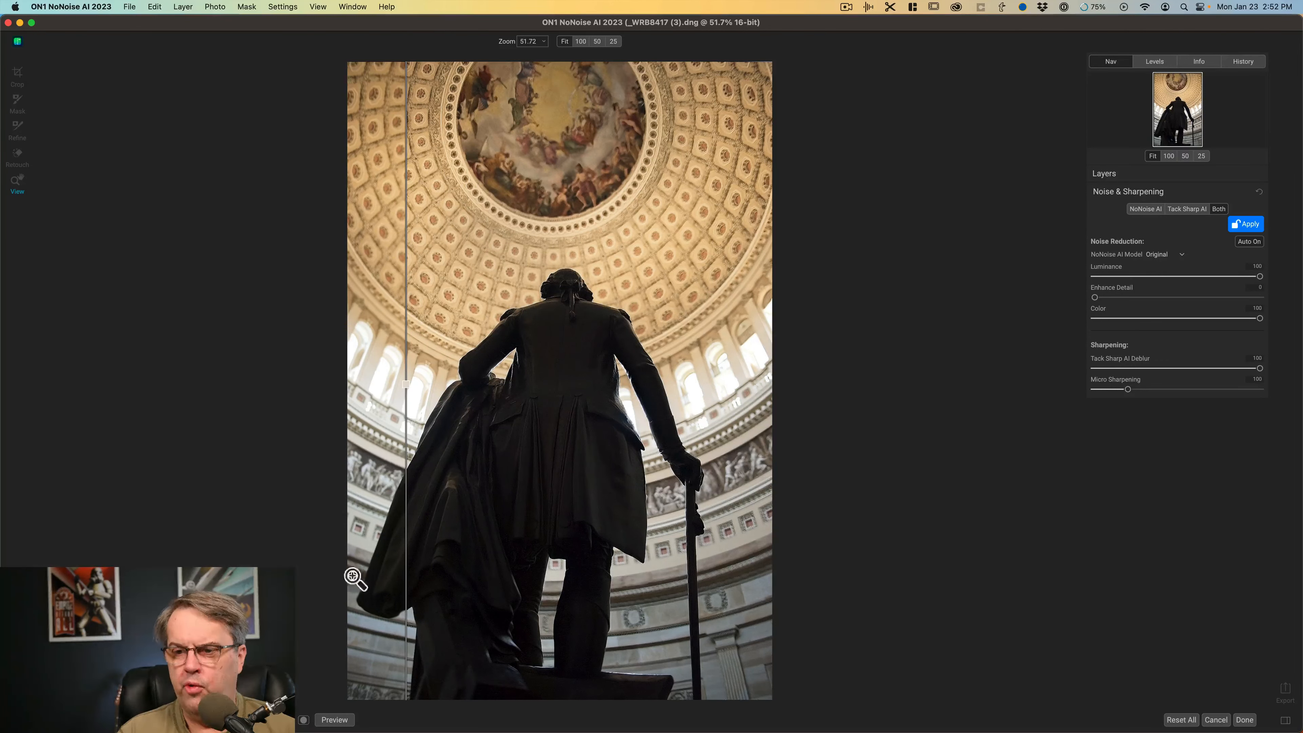
# - Remove the comparison divider from the statue photo and turn the preview off and on to compare the whole image
pyautogui.click(303, 720)
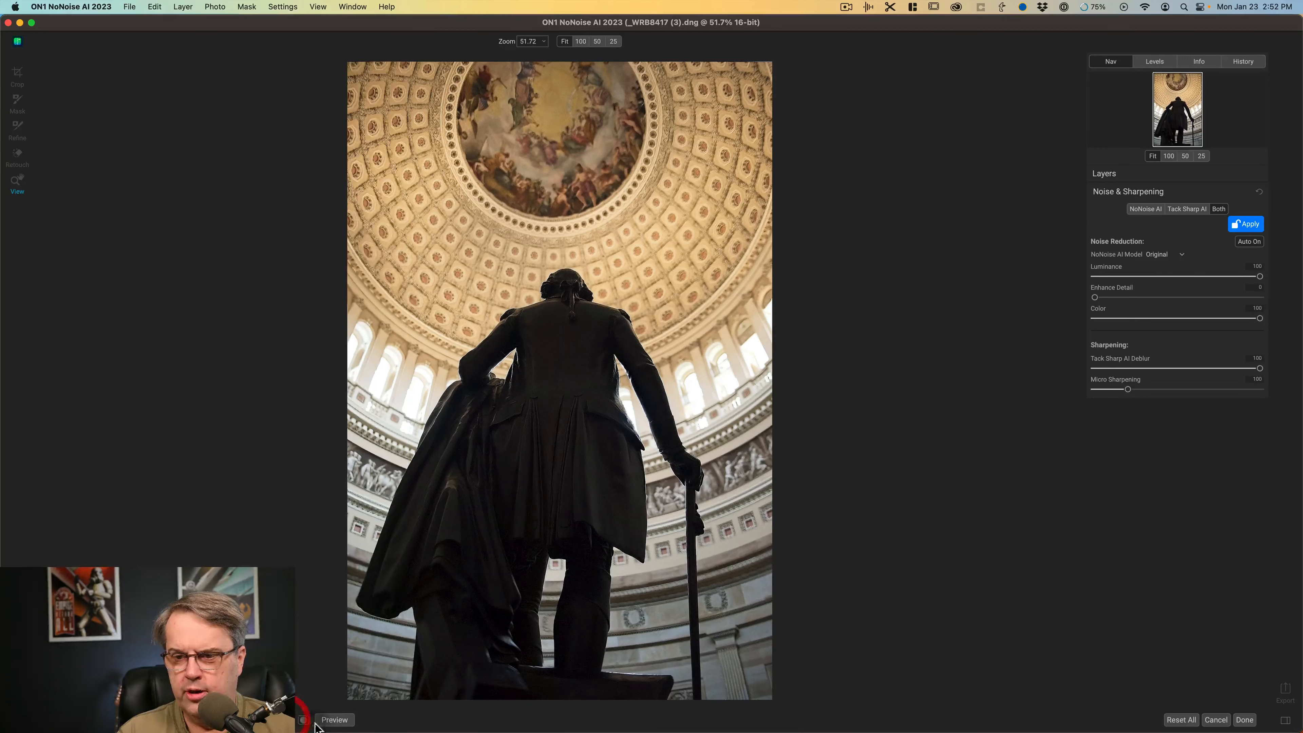
pyautogui.click(334, 719)
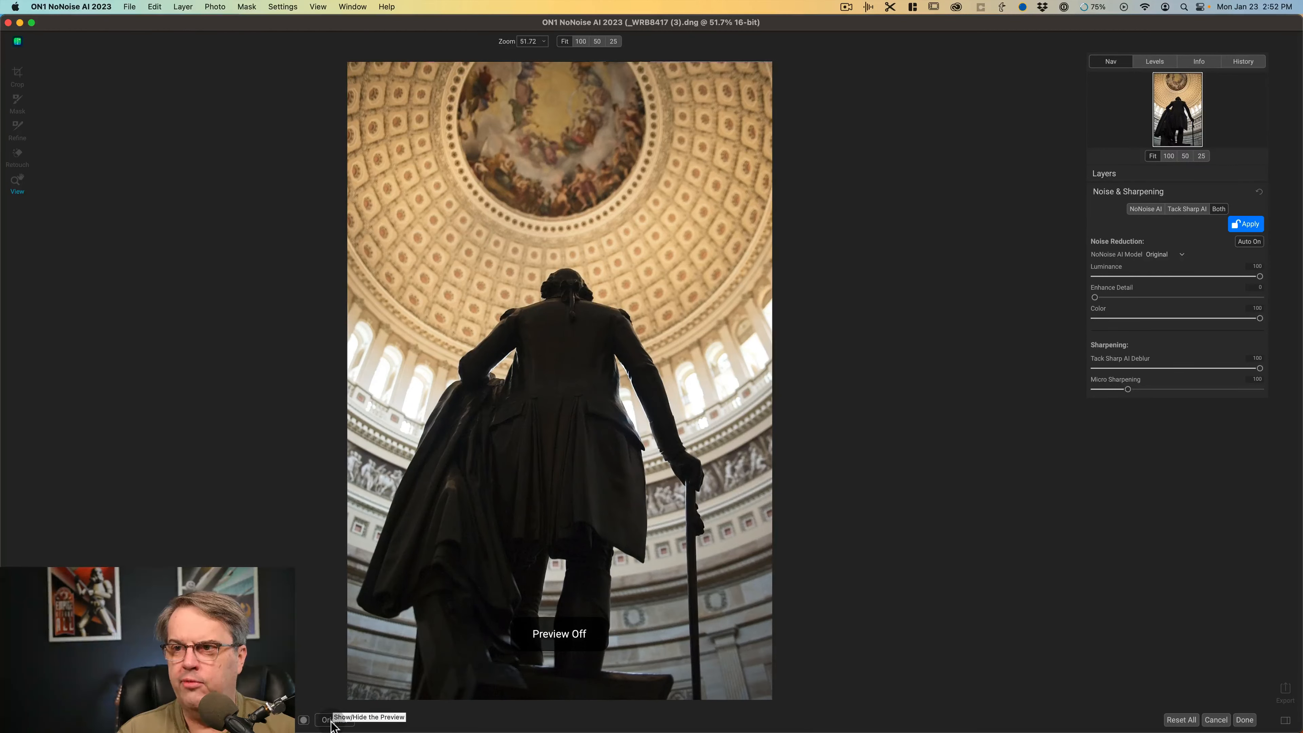
pyautogui.click(331, 720)
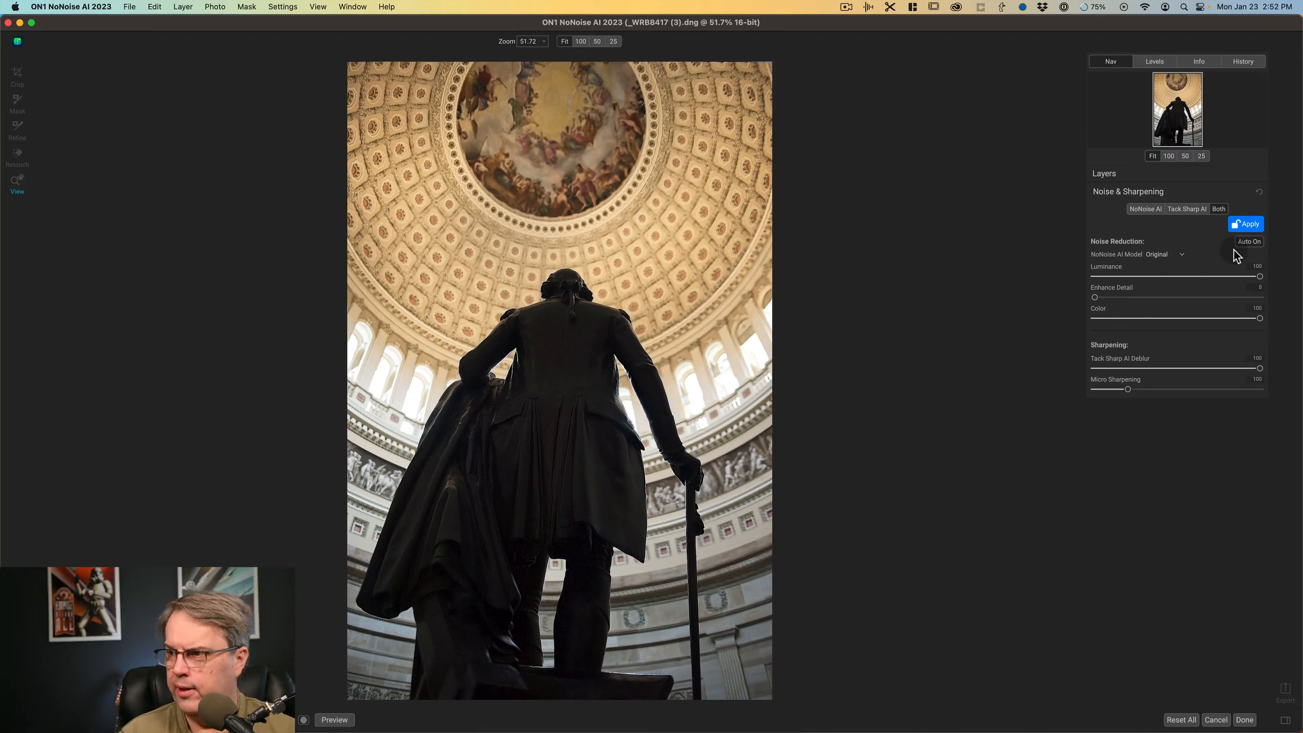
# - Examine the settings of Tack Sharp AI, NoNoise AI and both modes together, try switching automatic noise reduction off, and return to both modes
pyautogui.click(1271, 213)
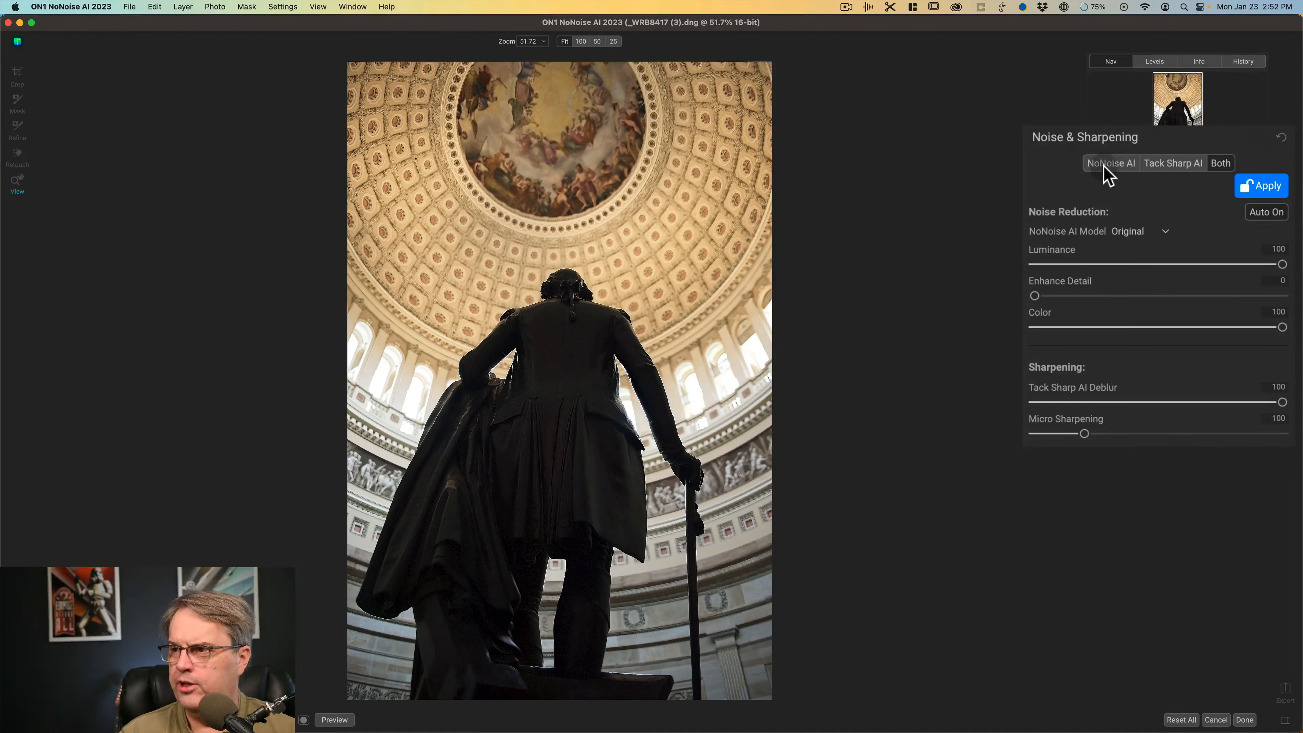
pyautogui.click(1170, 172)
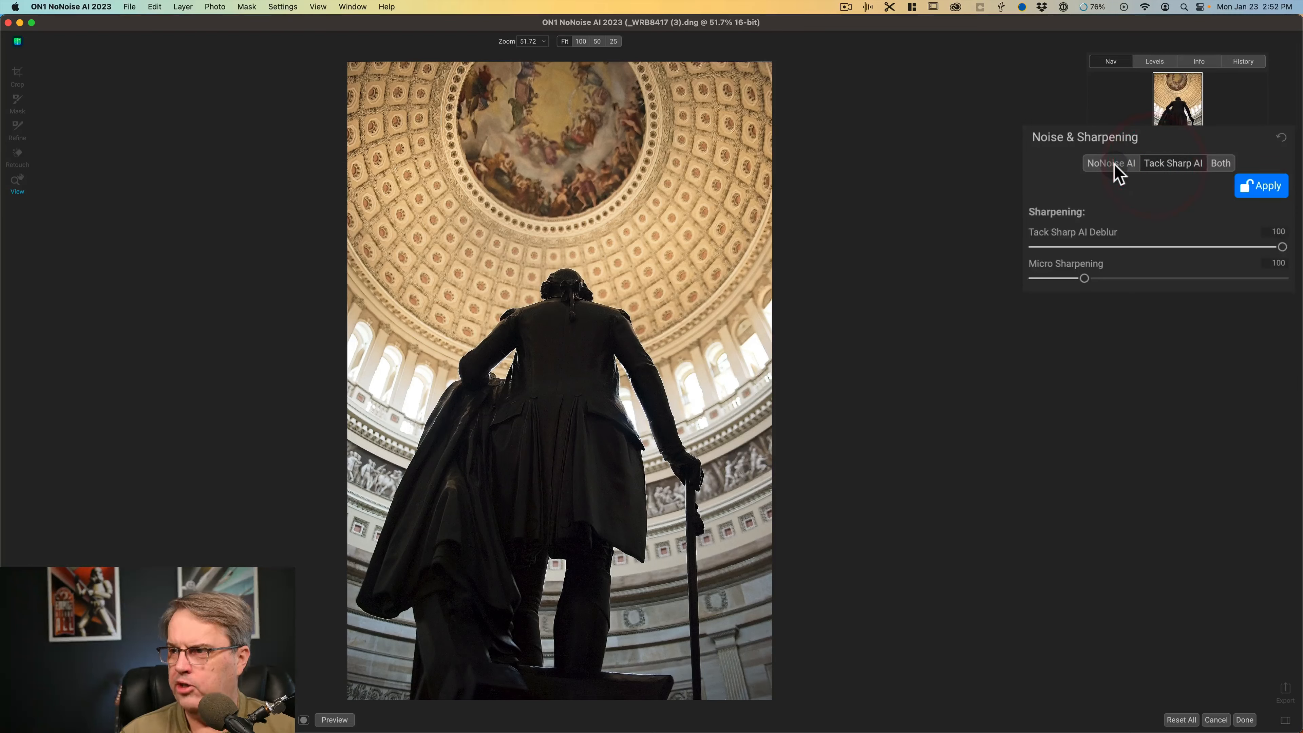
pyautogui.click(1114, 167)
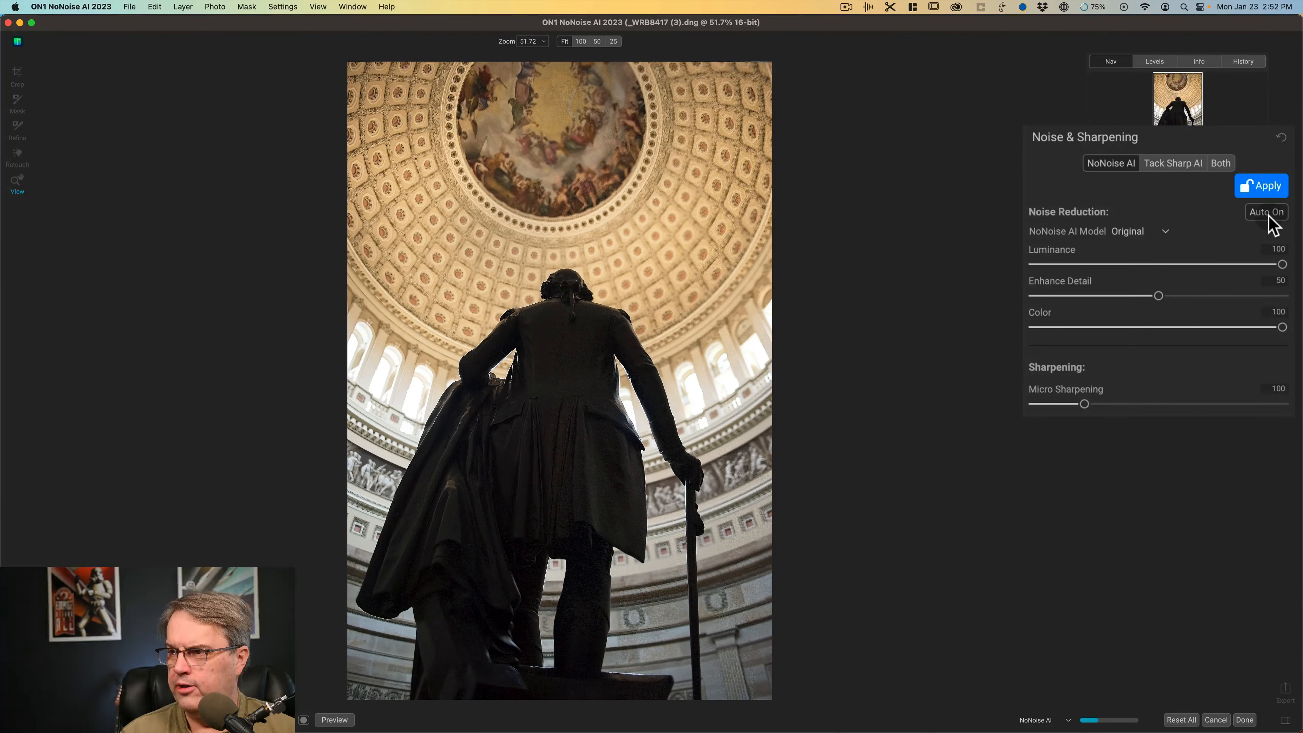
pyautogui.click(1266, 212)
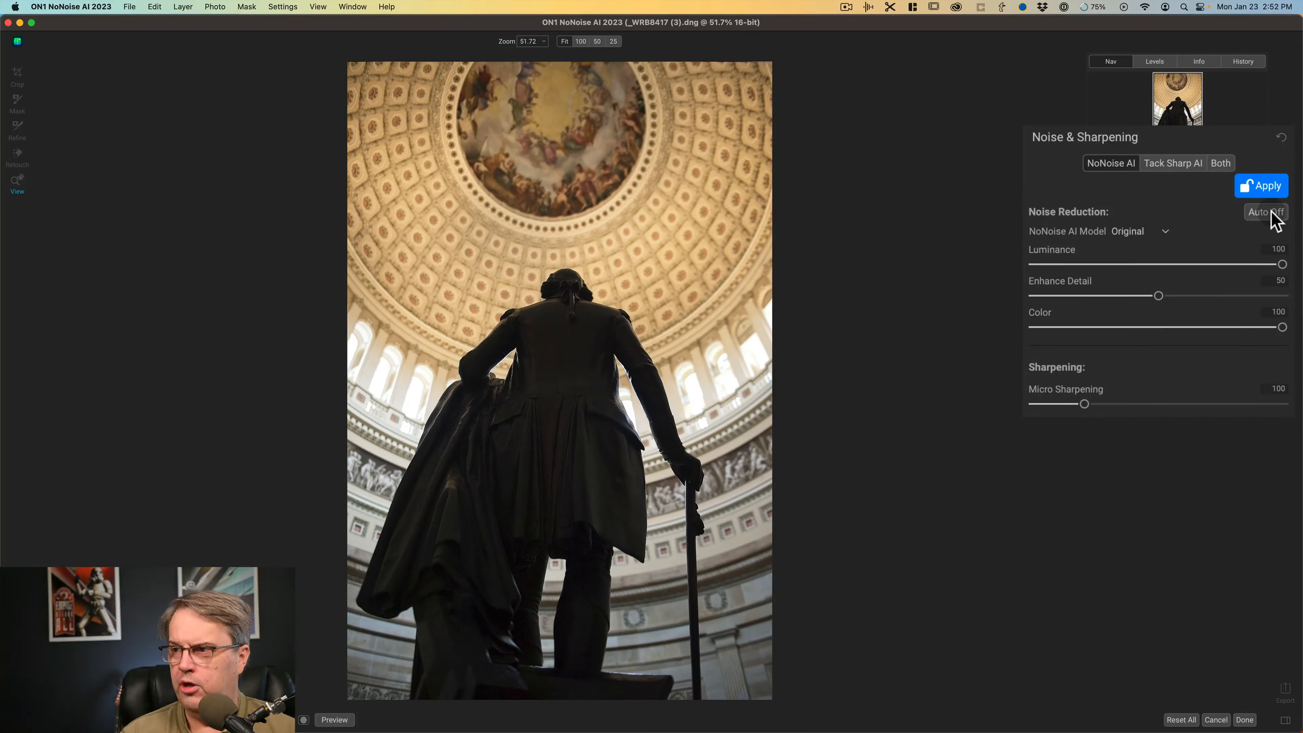
pyautogui.click(1175, 164)
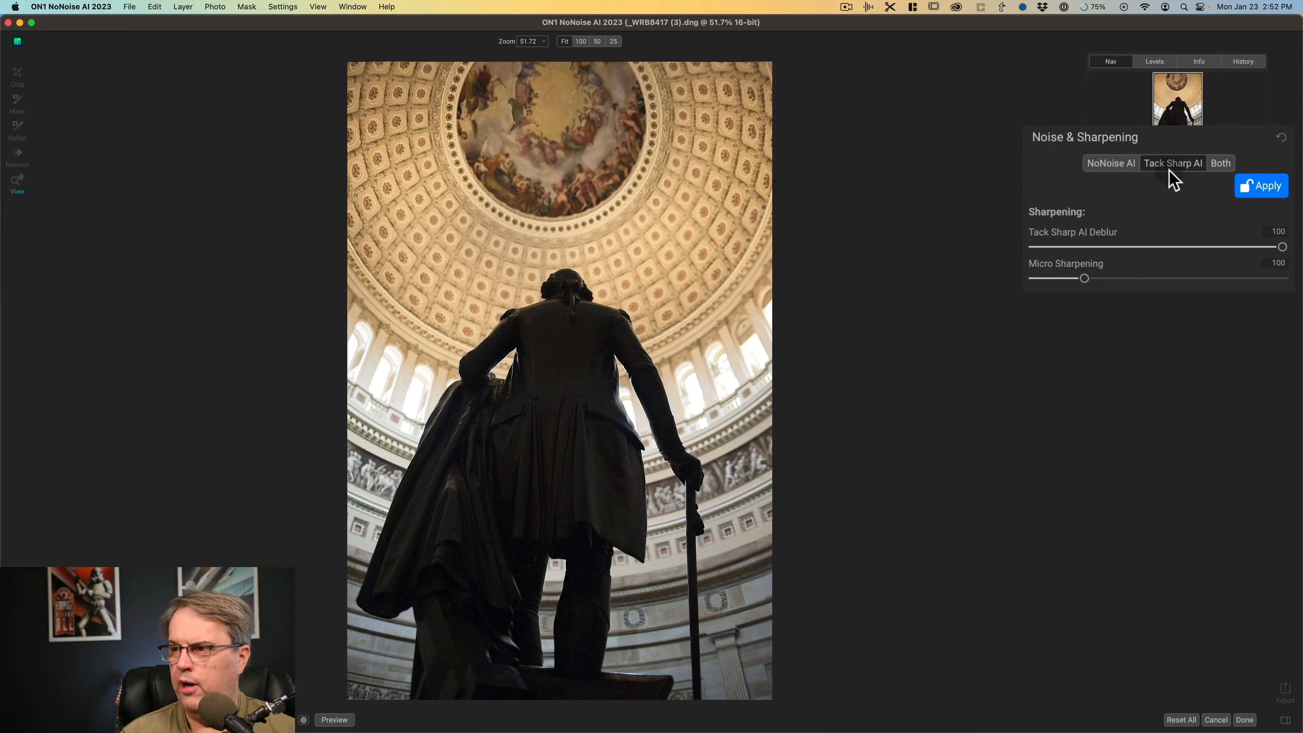
pyautogui.click(1221, 167)
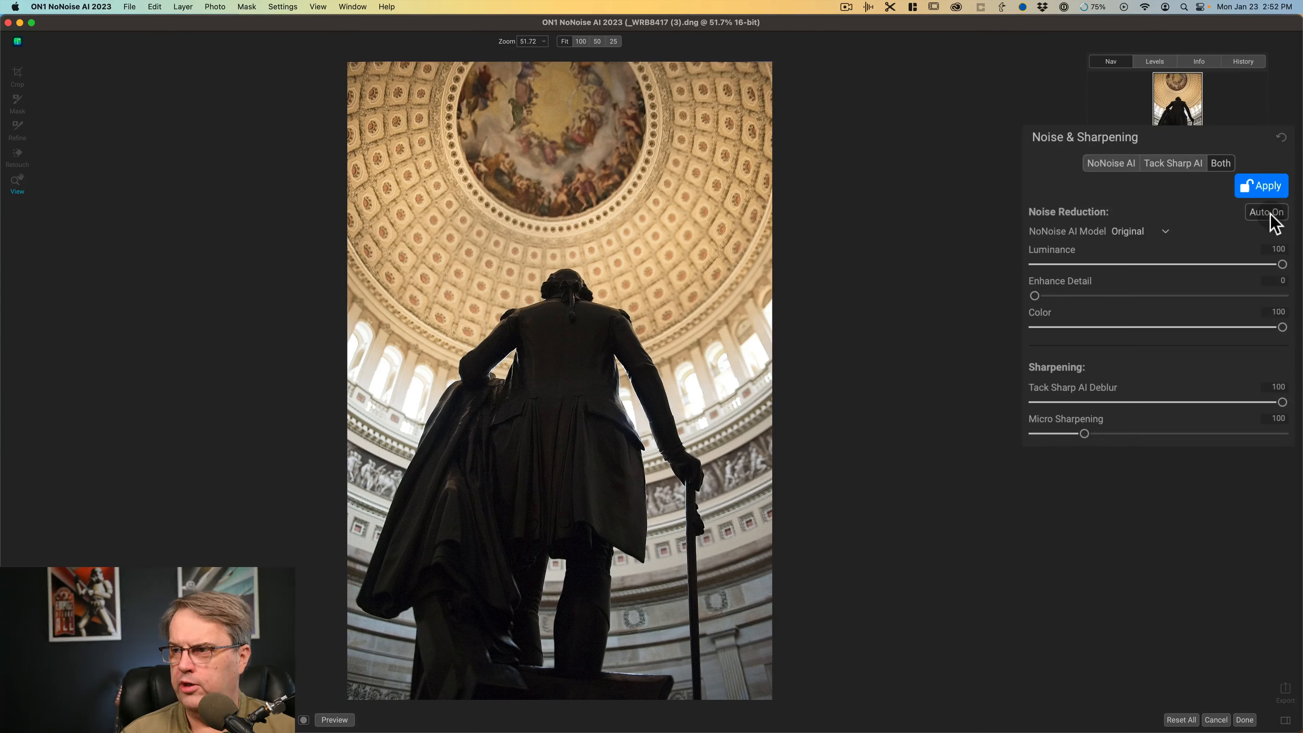
pyautogui.click(1267, 213)
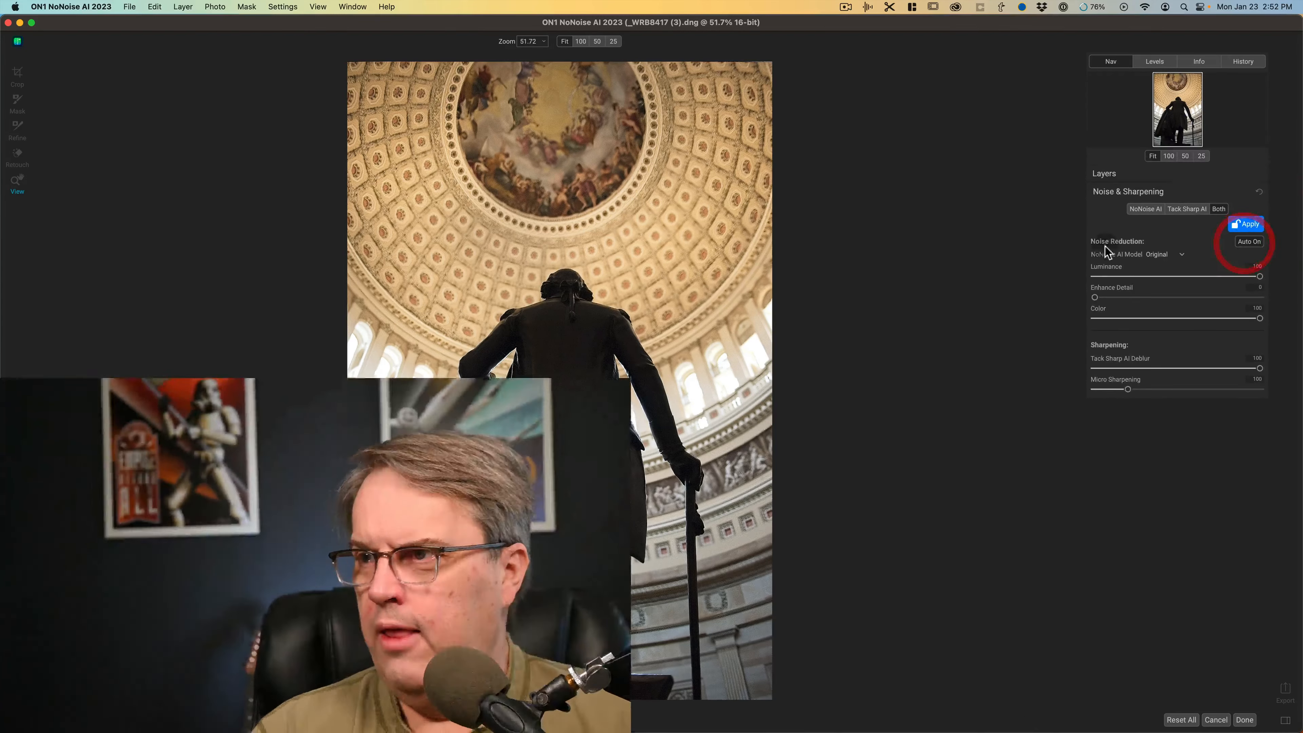